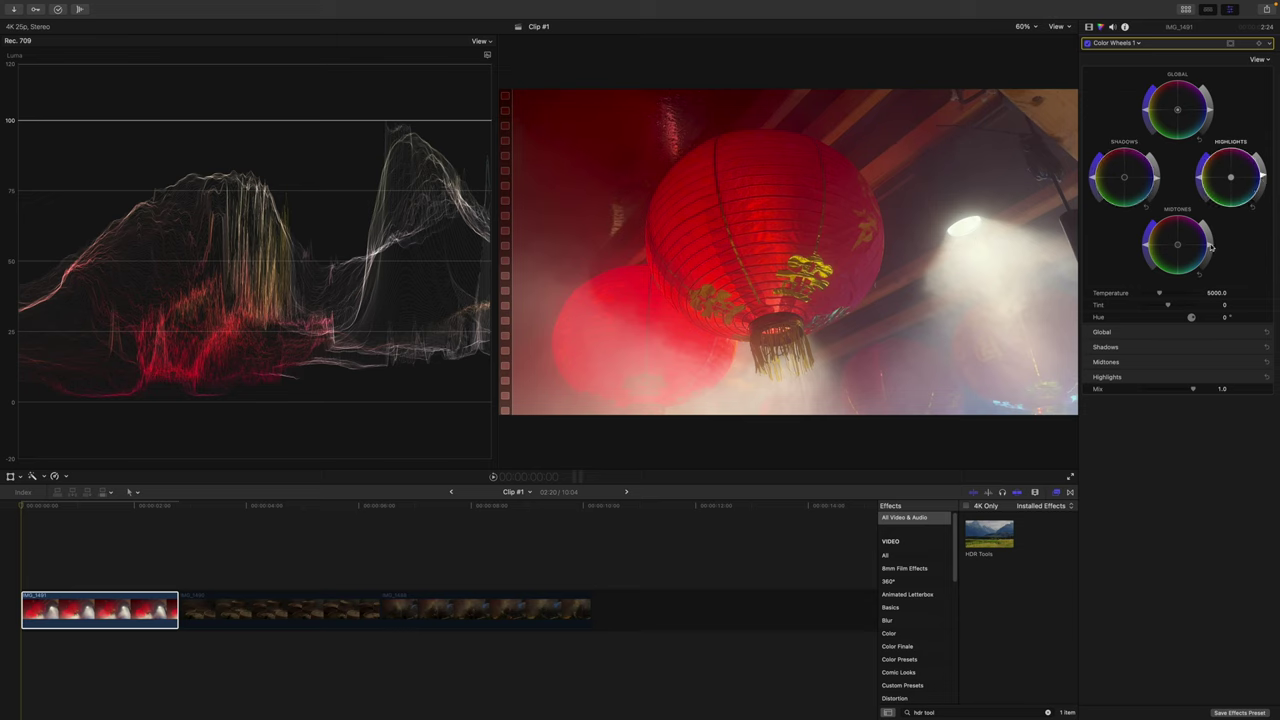
Lower the midtones brightness slightly in Color Wheels 1 and switch the video scope to Vectorscope
{"action": "left_click_drag", "start_coordinate": [1210, 246], "coordinate": [1210, 255]}
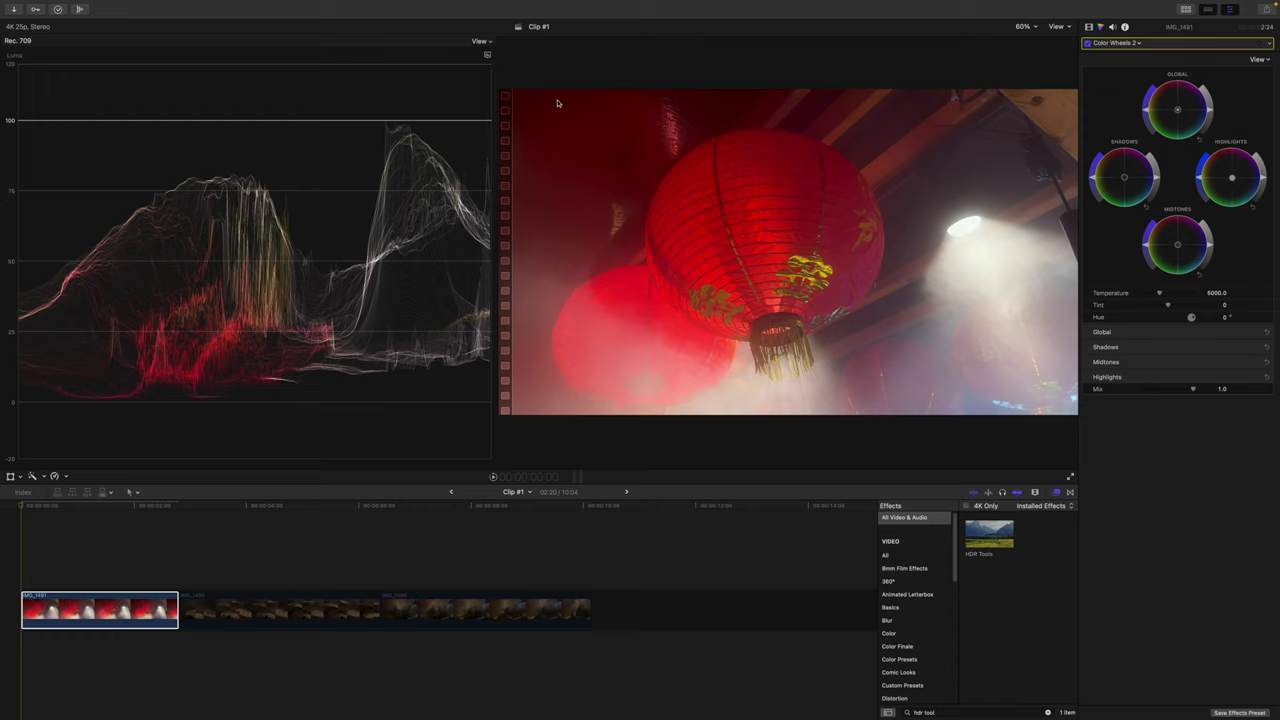
{"action": "left_click", "coordinate": [487, 55]}
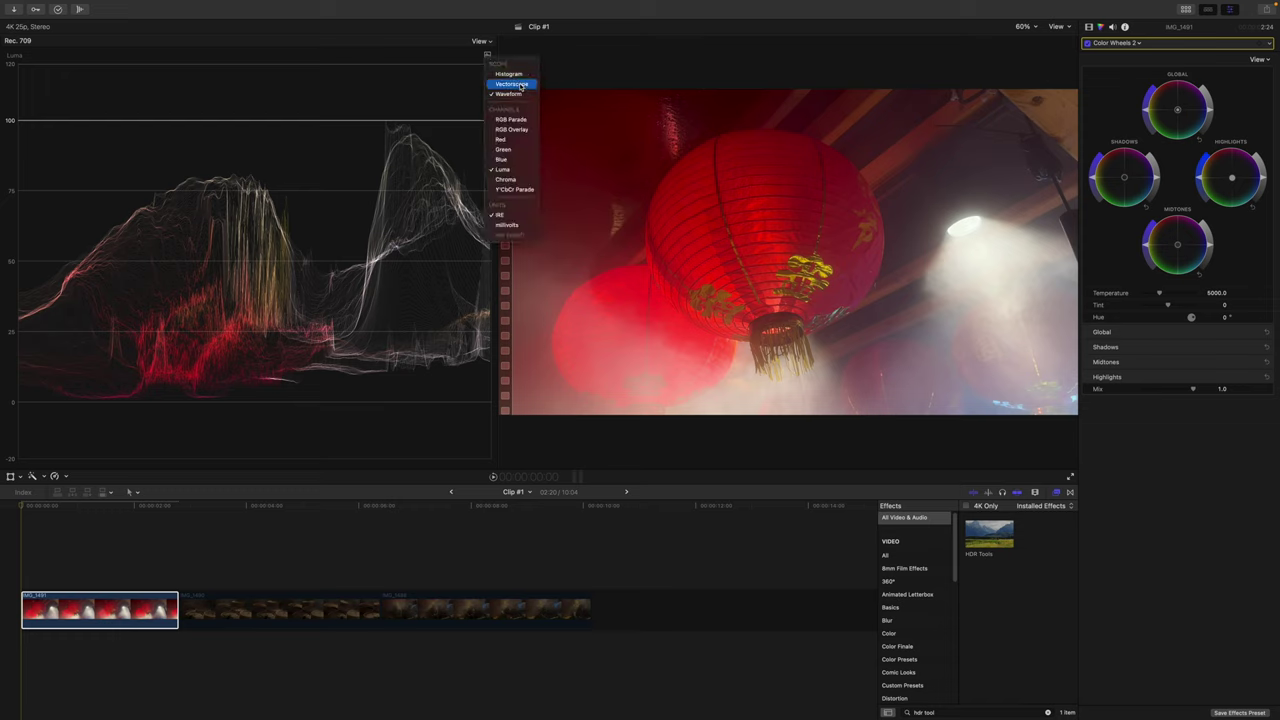
{"action": "left_click", "coordinate": [520, 86]}
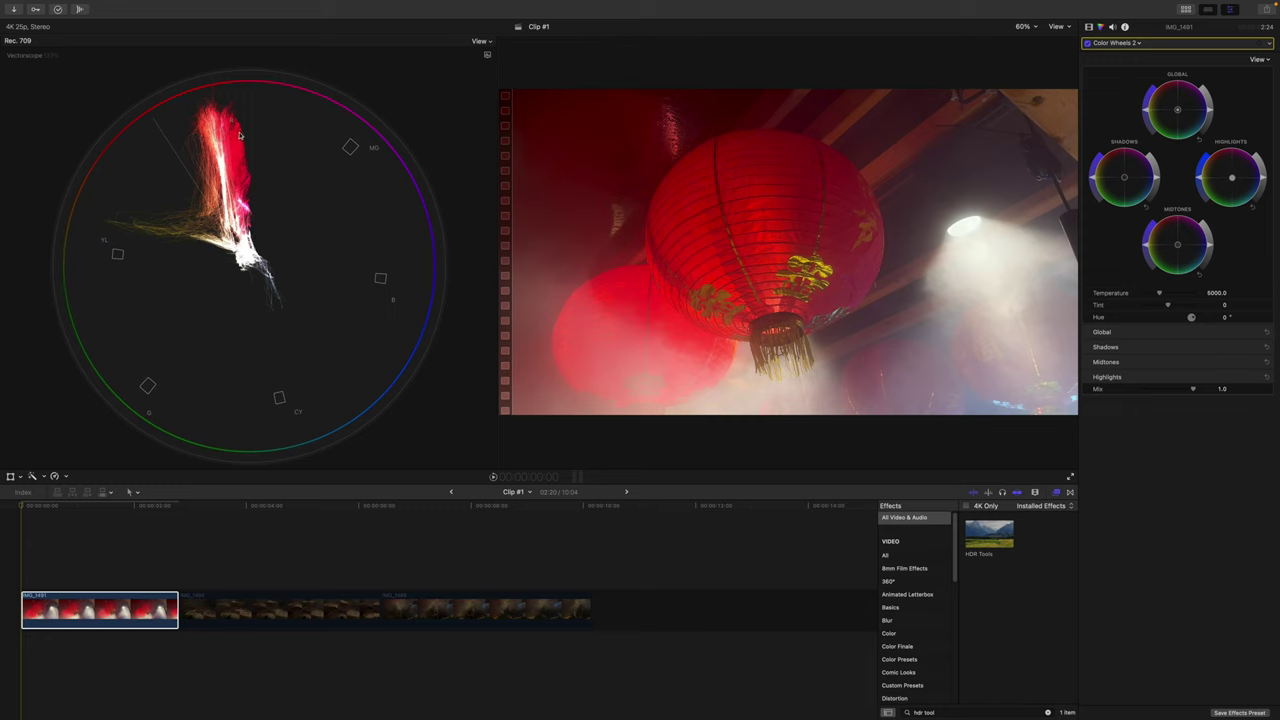
Add a Hue/Saturation Curves correction, sample the large lantern's red for Hue vs Sat, and pull the red point down to desaturate it
{"action": "left_click", "coordinate": [1129, 44]}
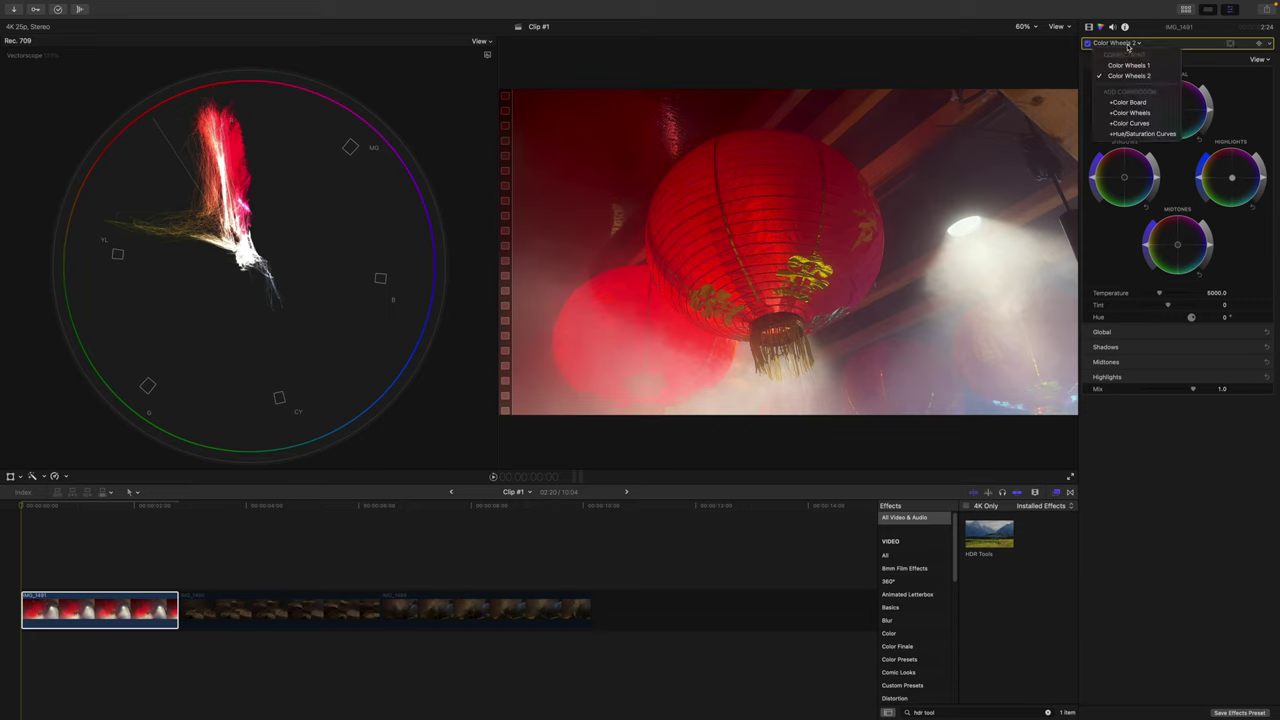
{"action": "left_click", "coordinate": [1139, 134]}
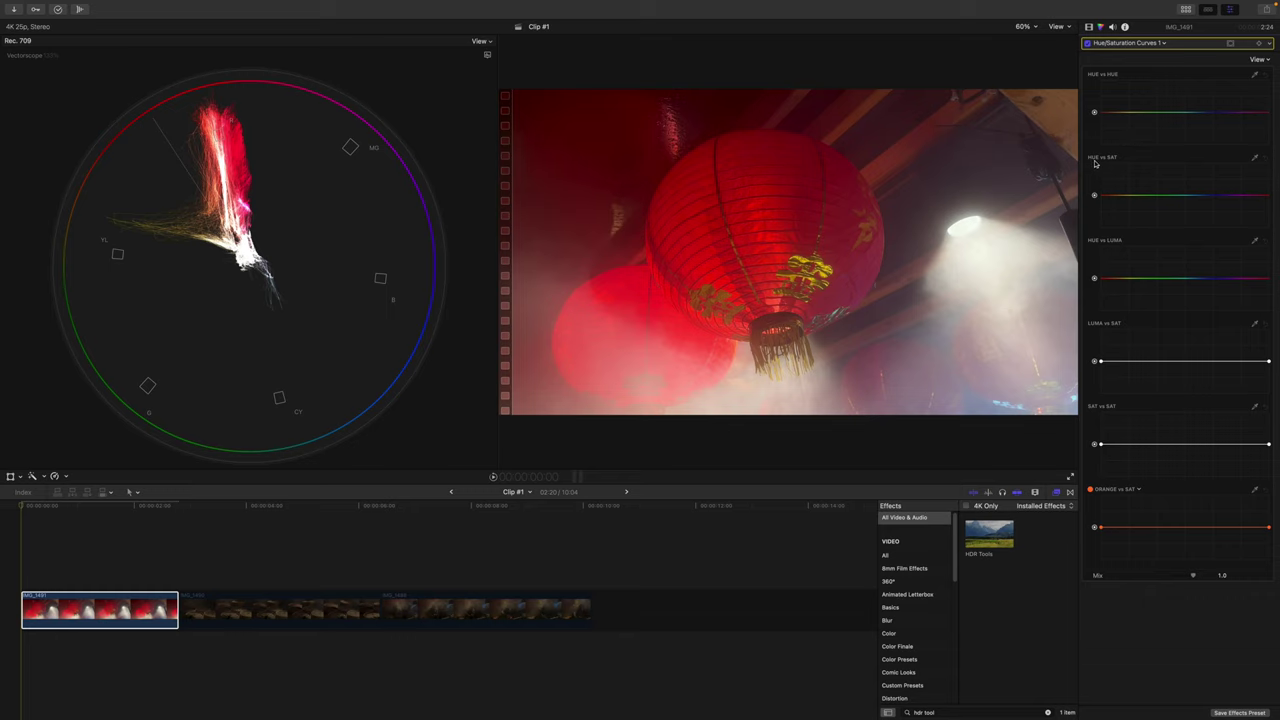
{"action": "left_click", "coordinate": [1256, 160]}
{"action": "left_click", "coordinate": [784, 172]}
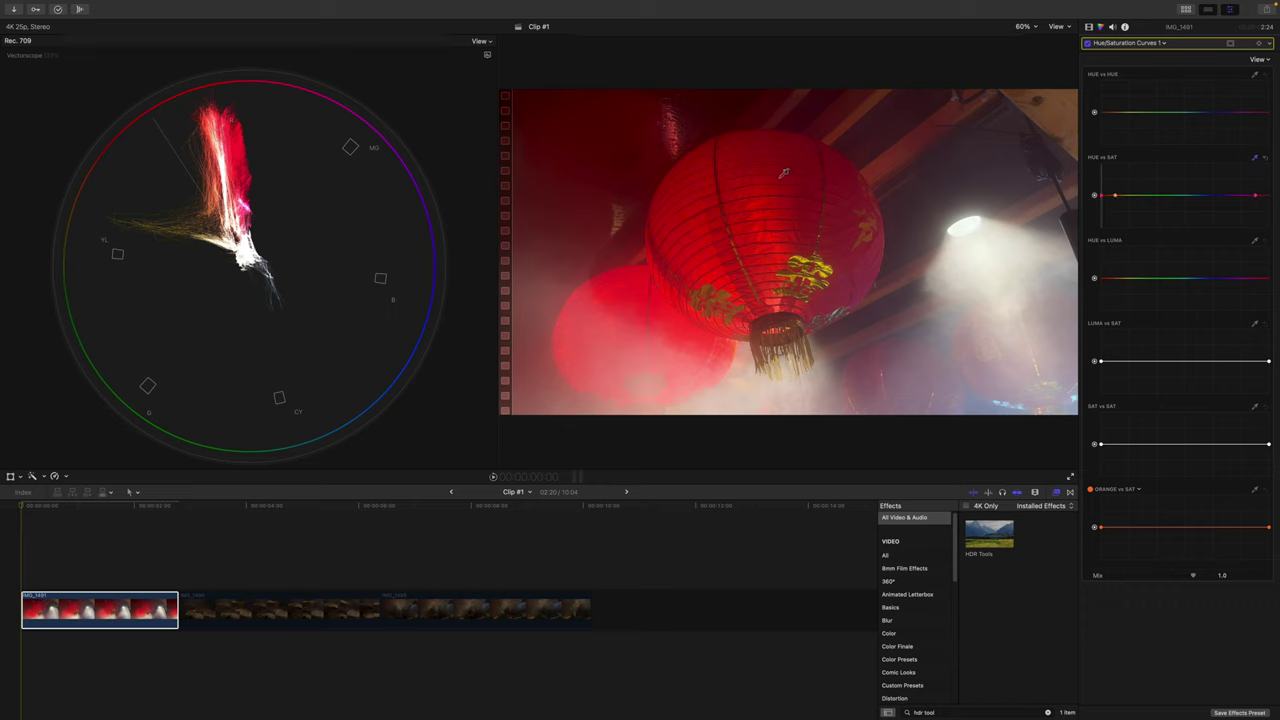
{"action": "left_click", "coordinate": [1101, 195]}
{"action": "left_click_drag", "start_coordinate": [1101, 195], "coordinate": [1101, 210]}
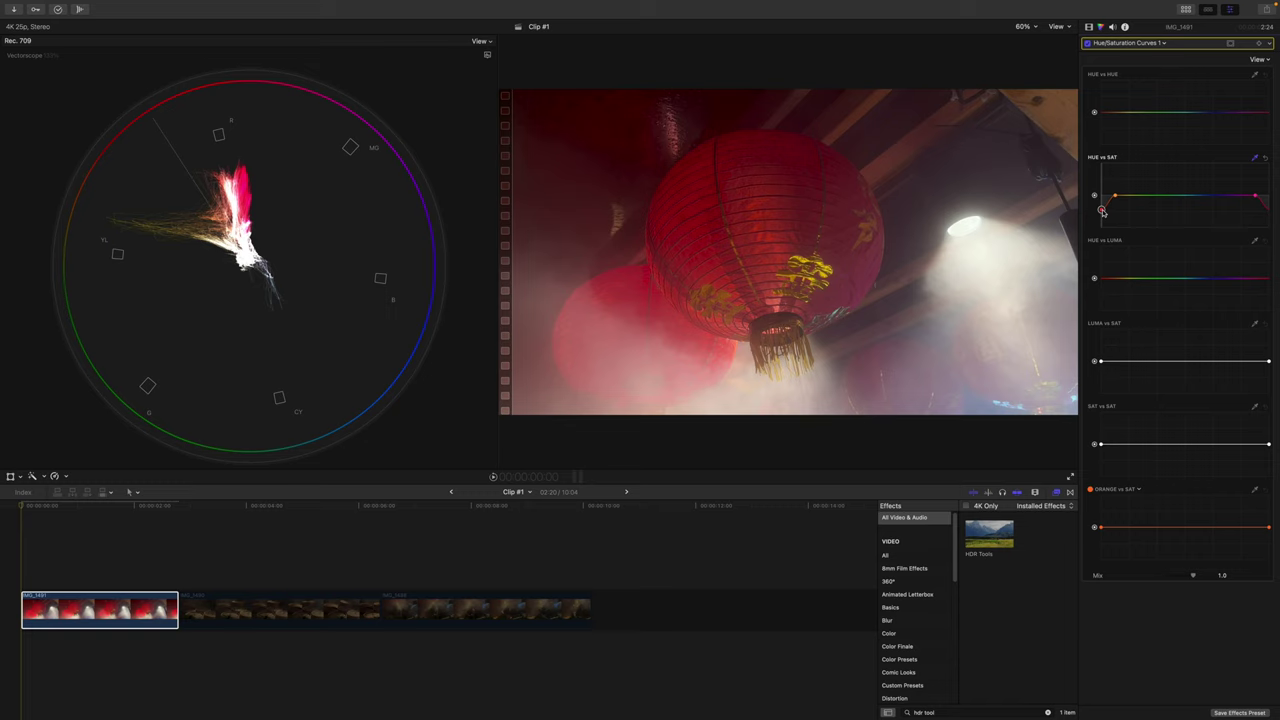
{"action": "left_click_drag", "start_coordinate": [1101, 210], "coordinate": [1102, 211]}
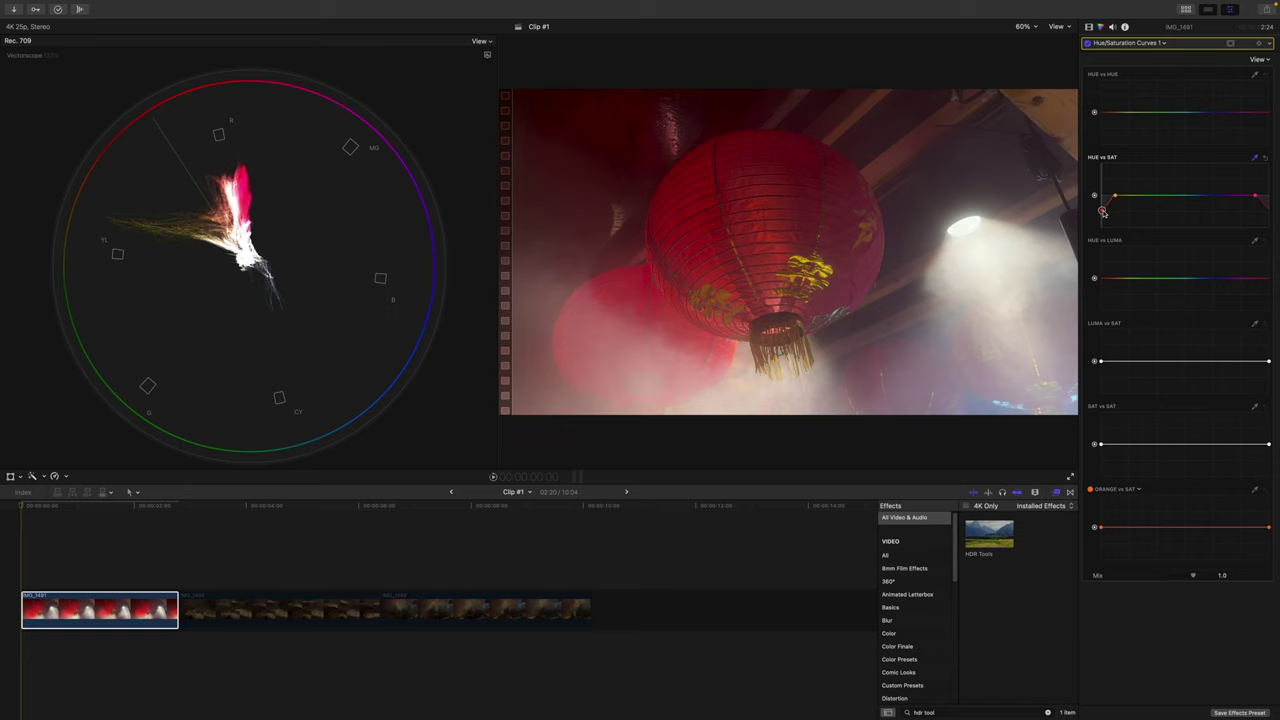
Extend the Hue vs Sat dip to lower the yellow-orange saturation too, and compare the image with the correction off and on
{"action": "left_click_drag", "start_coordinate": [1255, 197], "coordinate": [1251, 199]}
{"action": "left_click", "coordinate": [1139, 196]}
{"action": "left_click_drag", "start_coordinate": [1117, 199], "coordinate": [1122, 209]}
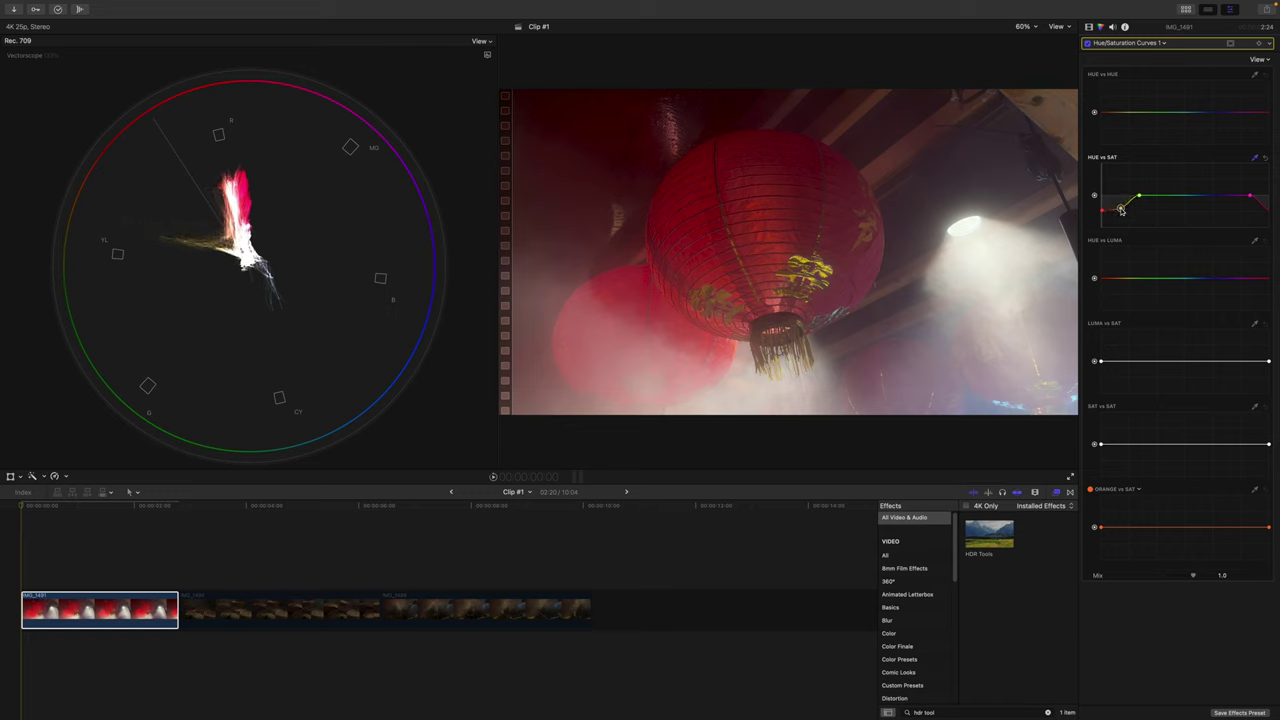
{"action": "left_click", "coordinate": [1088, 44]}
{"action": "left_click", "coordinate": [1088, 44]}
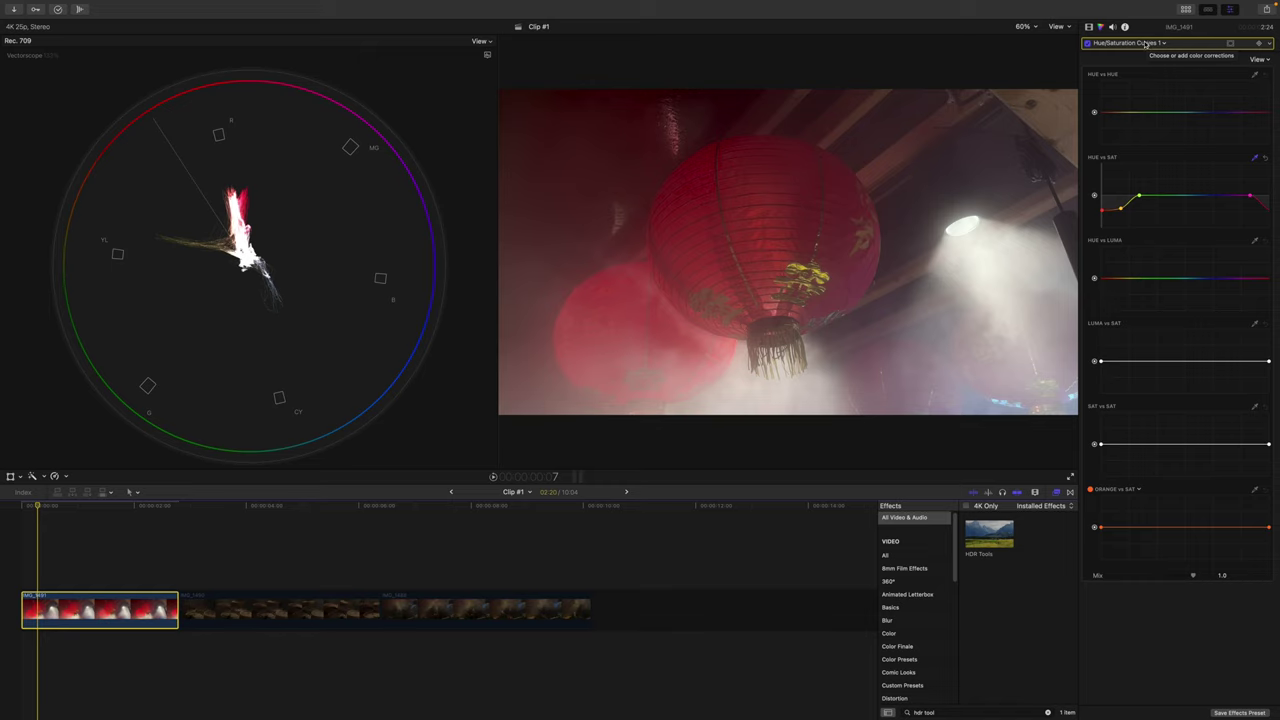
Add a third Color Wheels correction with a shape mask
{"action": "left_click", "coordinate": [1141, 44]}
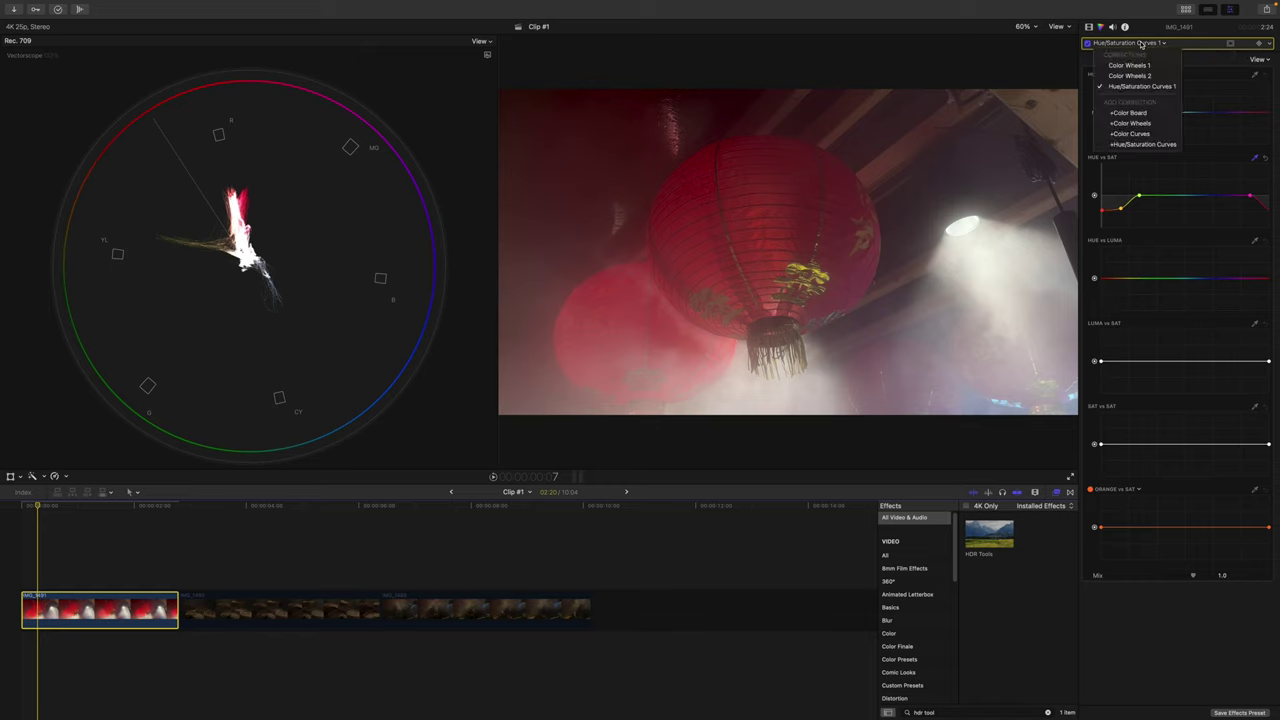
{"action": "left_click", "coordinate": [1143, 123]}
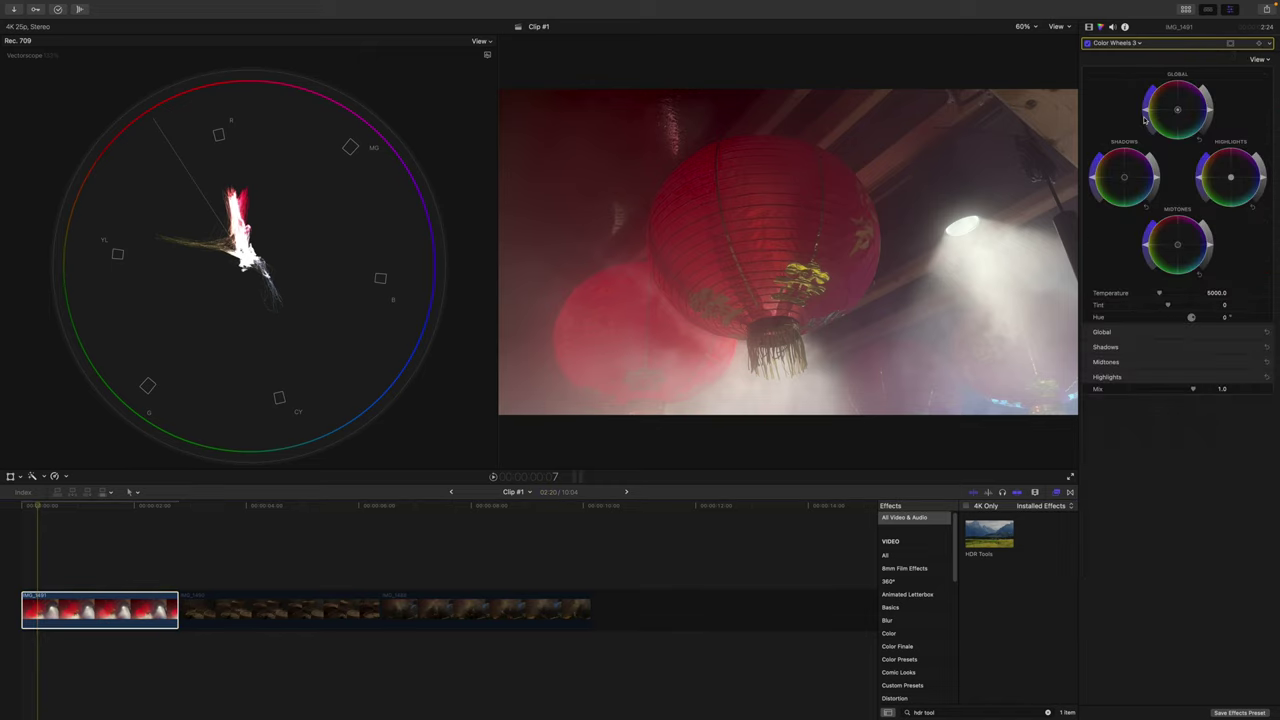
{"action": "left_click", "coordinate": [1230, 43]}
{"action": "left_click", "coordinate": [1195, 49]}
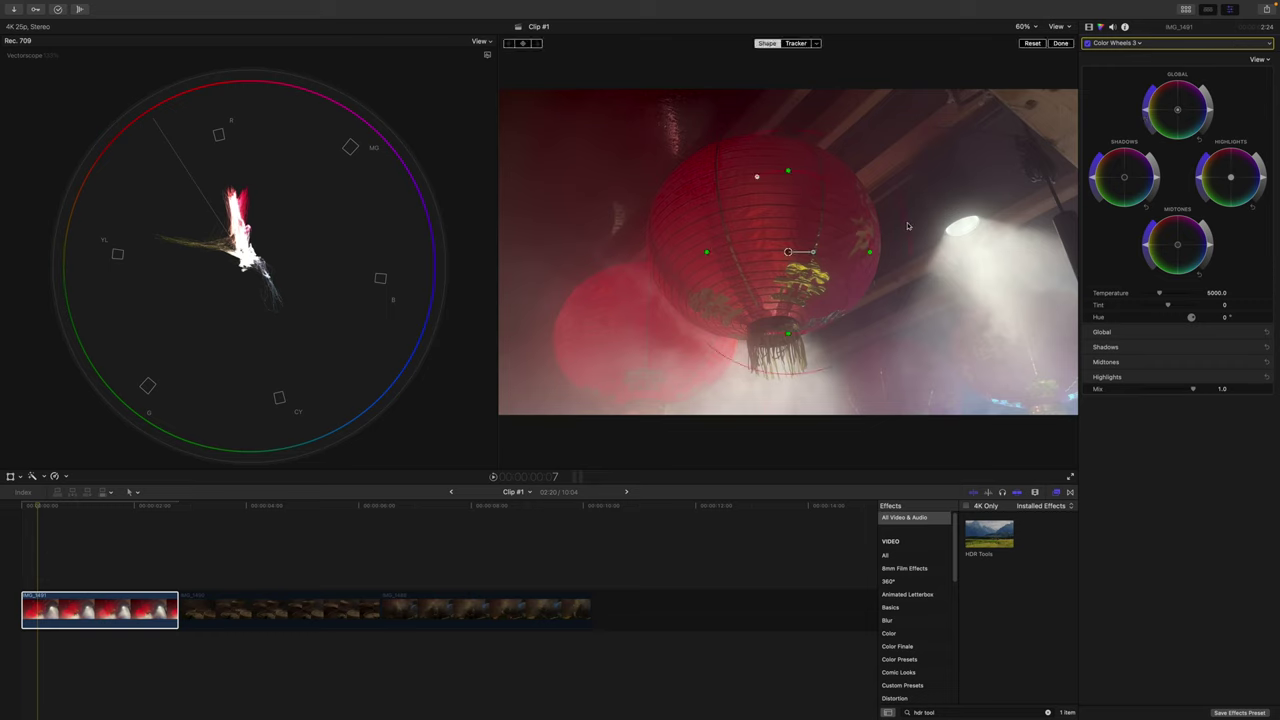
Centre the shape mask on the large red lantern, enlarge it to enclose the lantern, and widen its soft edge
{"action": "left_click_drag", "start_coordinate": [789, 251], "coordinate": [769, 247]}
{"action": "left_click_drag", "start_coordinate": [847, 247], "coordinate": [895, 247]}
{"action": "left_click_drag", "start_coordinate": [768, 170], "coordinate": [774, 128]}
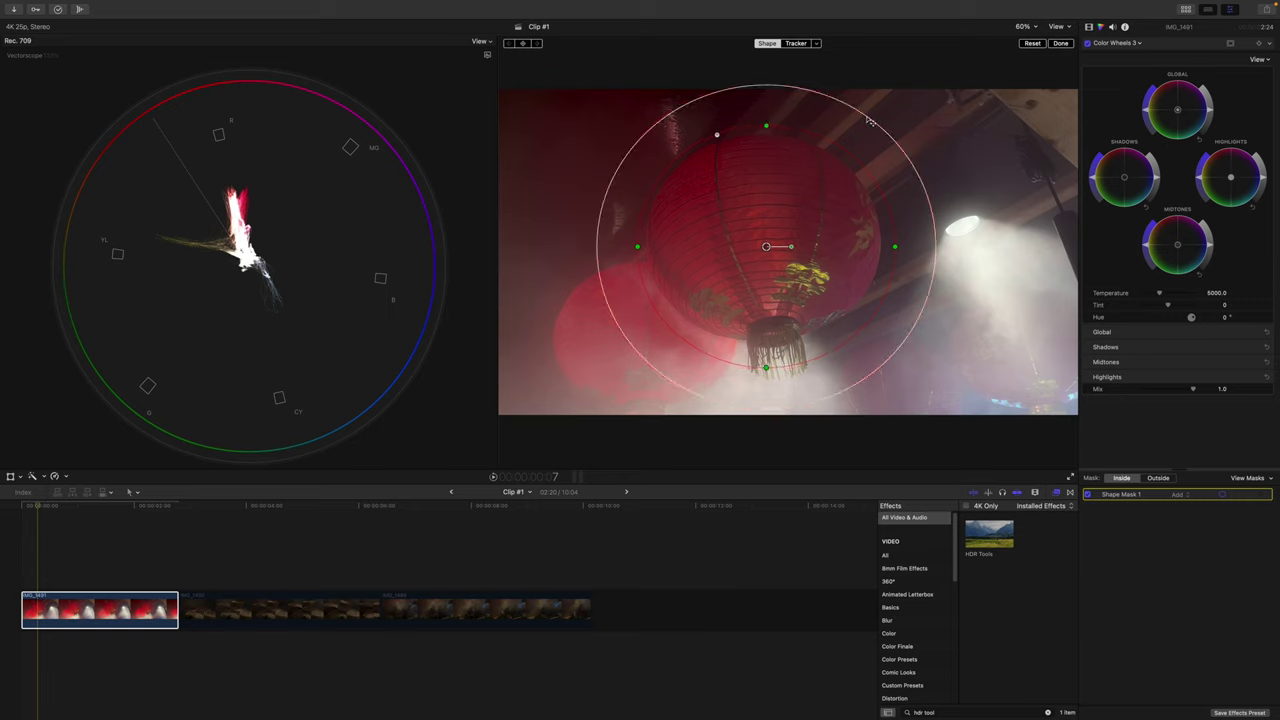
{"action": "left_click_drag", "start_coordinate": [870, 121], "coordinate": [916, 90]}
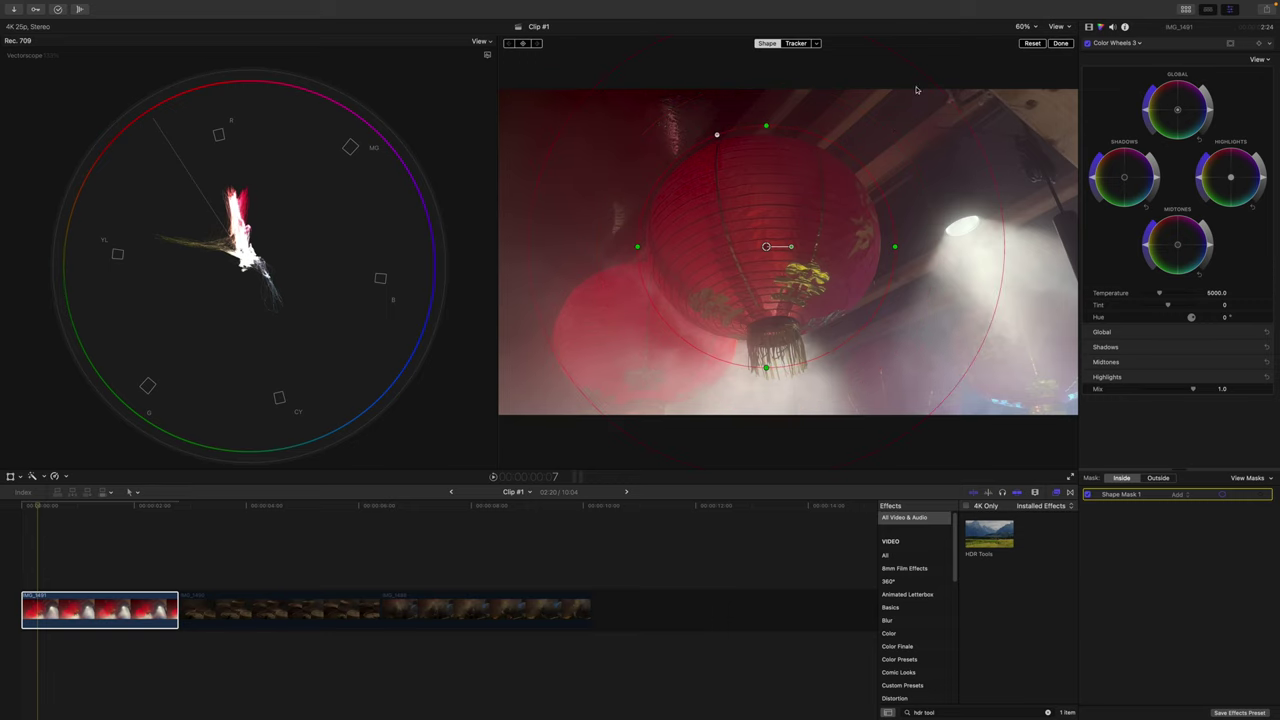
Lower the highlights and midtones outside the shape mask, and raise the highlights slightly inside it
{"action": "left_click", "coordinate": [1160, 478]}
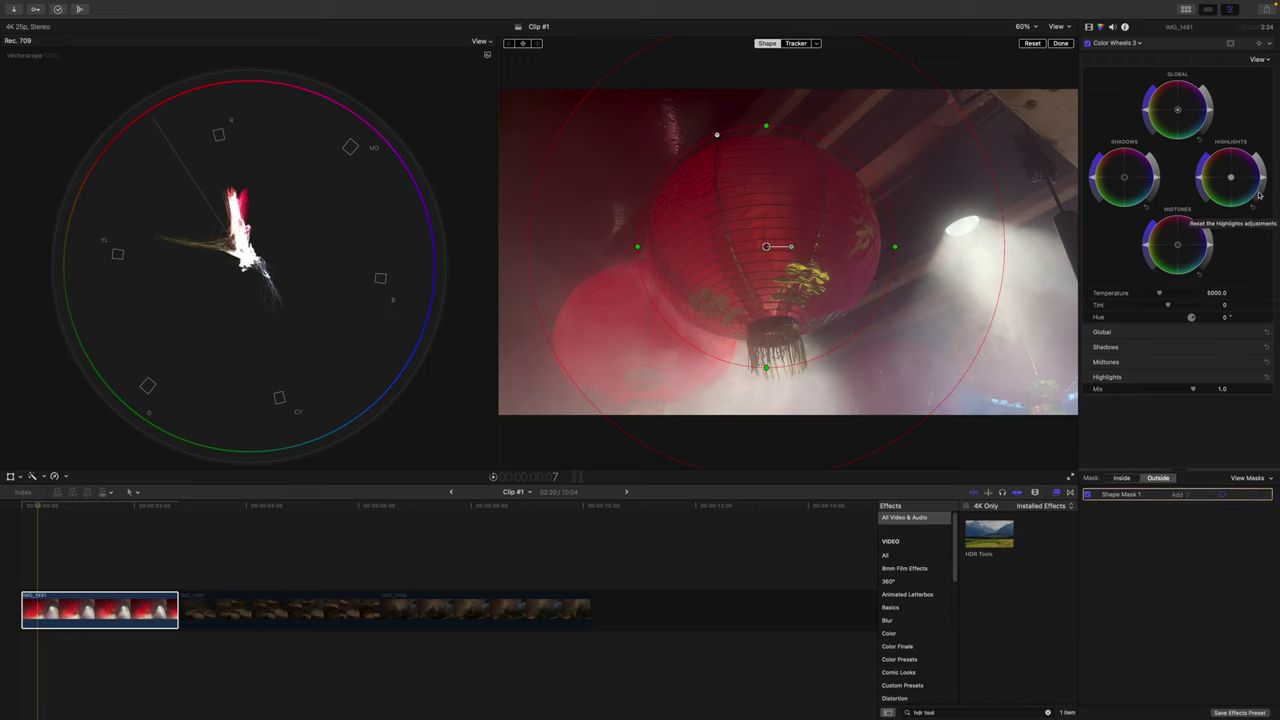
{"action": "left_click_drag", "start_coordinate": [1263, 180], "coordinate": [1261, 194]}
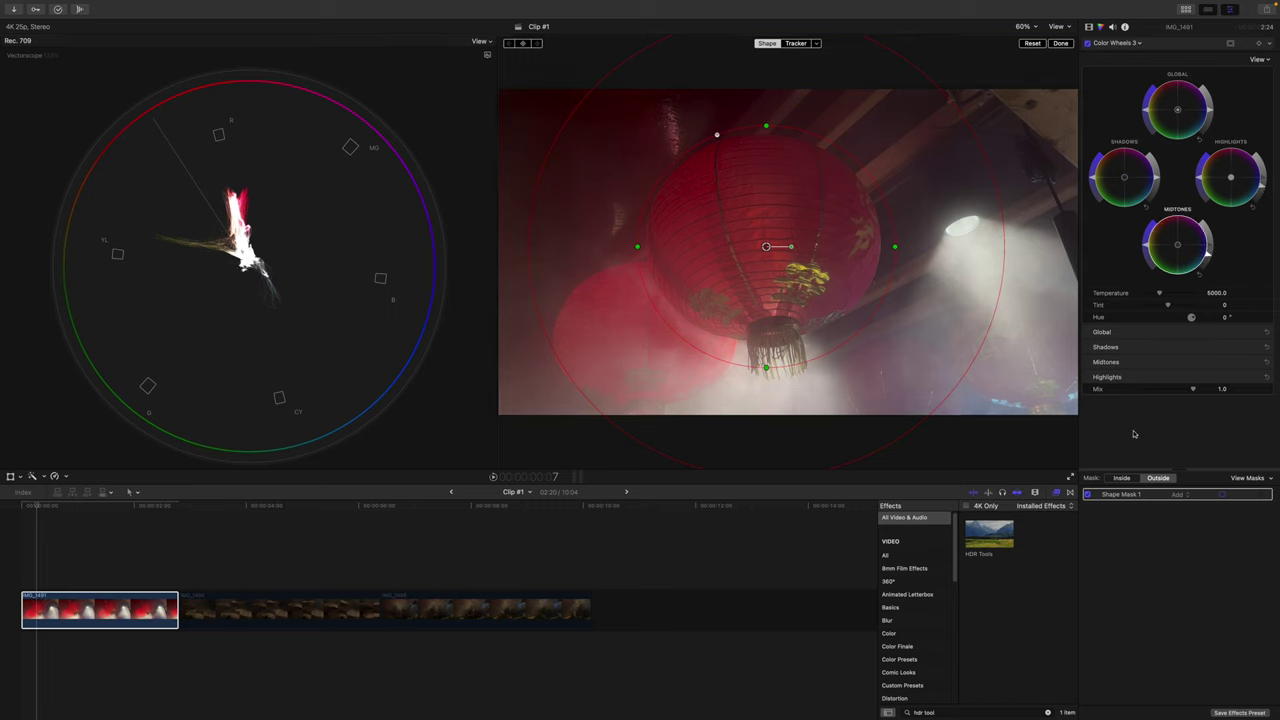
{"action": "left_click", "coordinate": [1120, 478]}
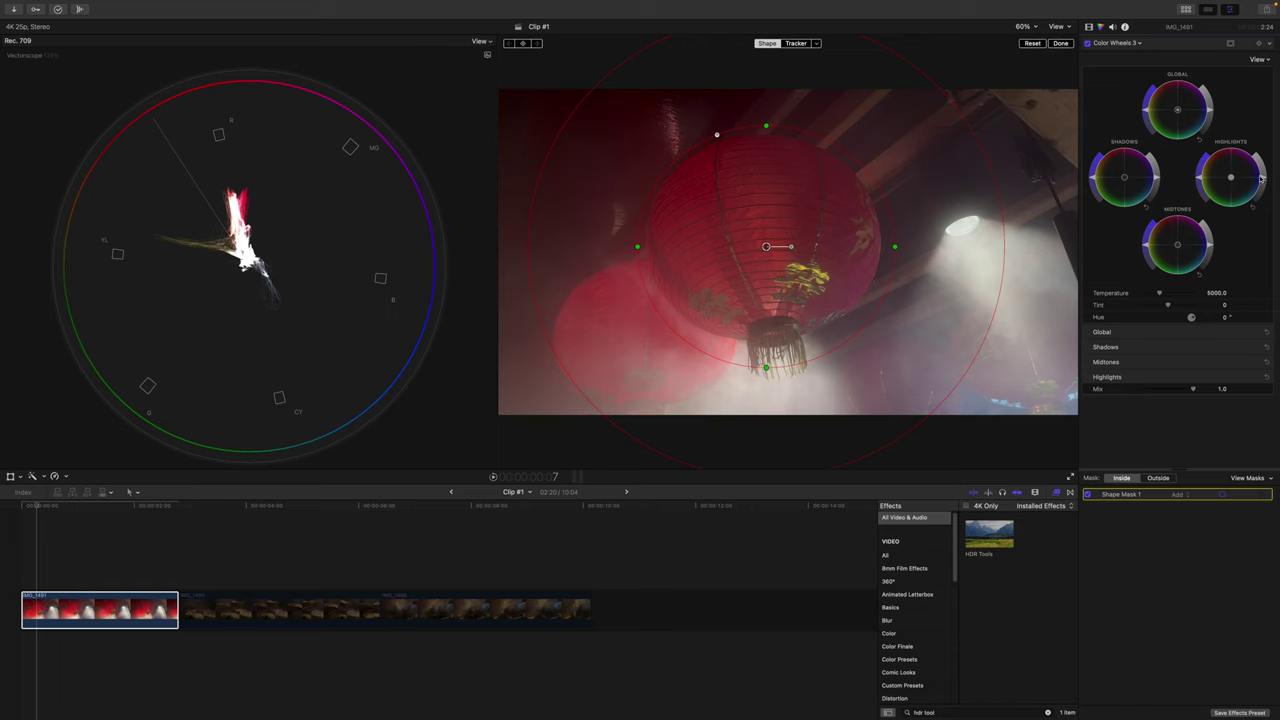
{"action": "left_click_drag", "start_coordinate": [1263, 180], "coordinate": [1263, 175]}
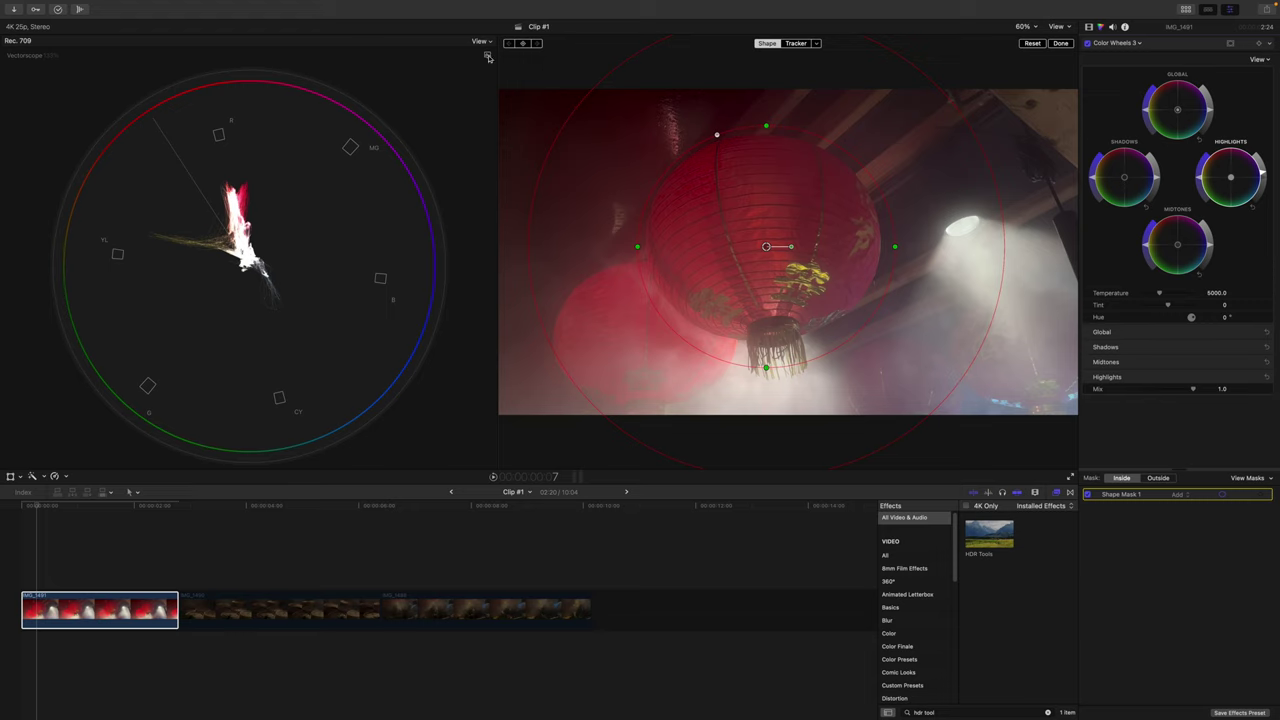
Switch the video scope to Waveform and compare the image with the Color Wheels 3 correction off and on
{"action": "left_click", "coordinate": [488, 57]}
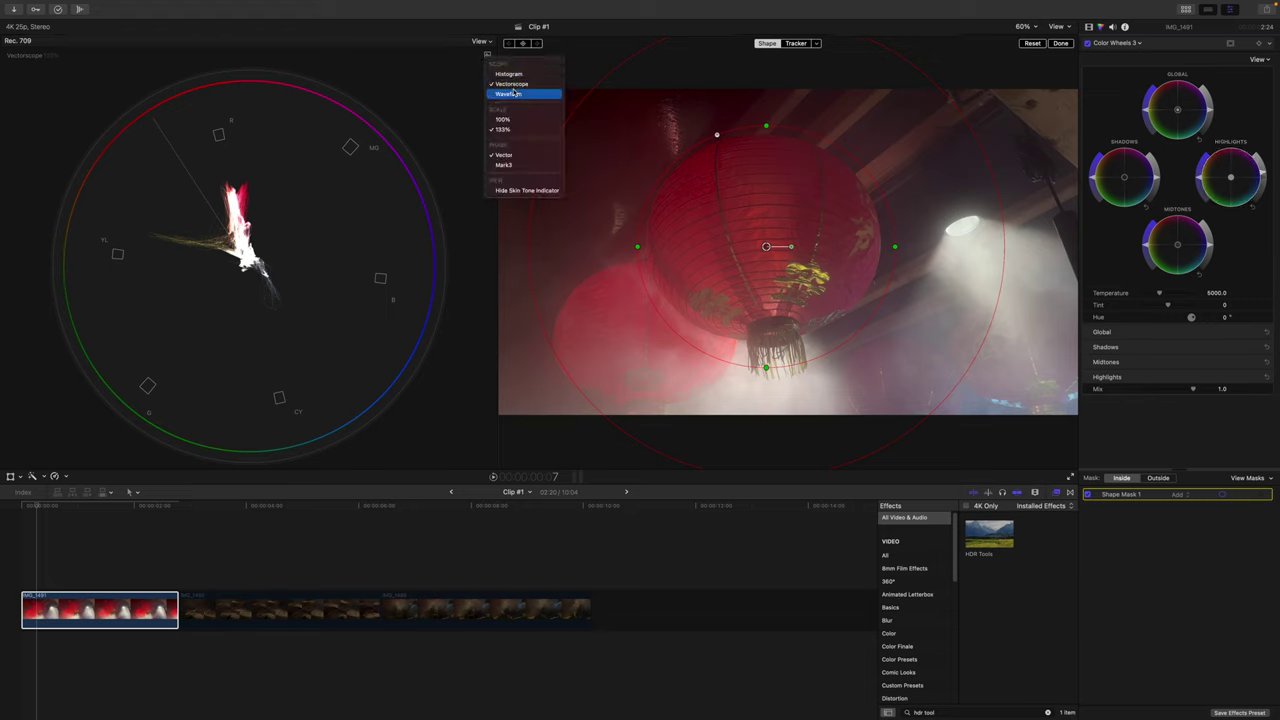
{"action": "left_click", "coordinate": [509, 94]}
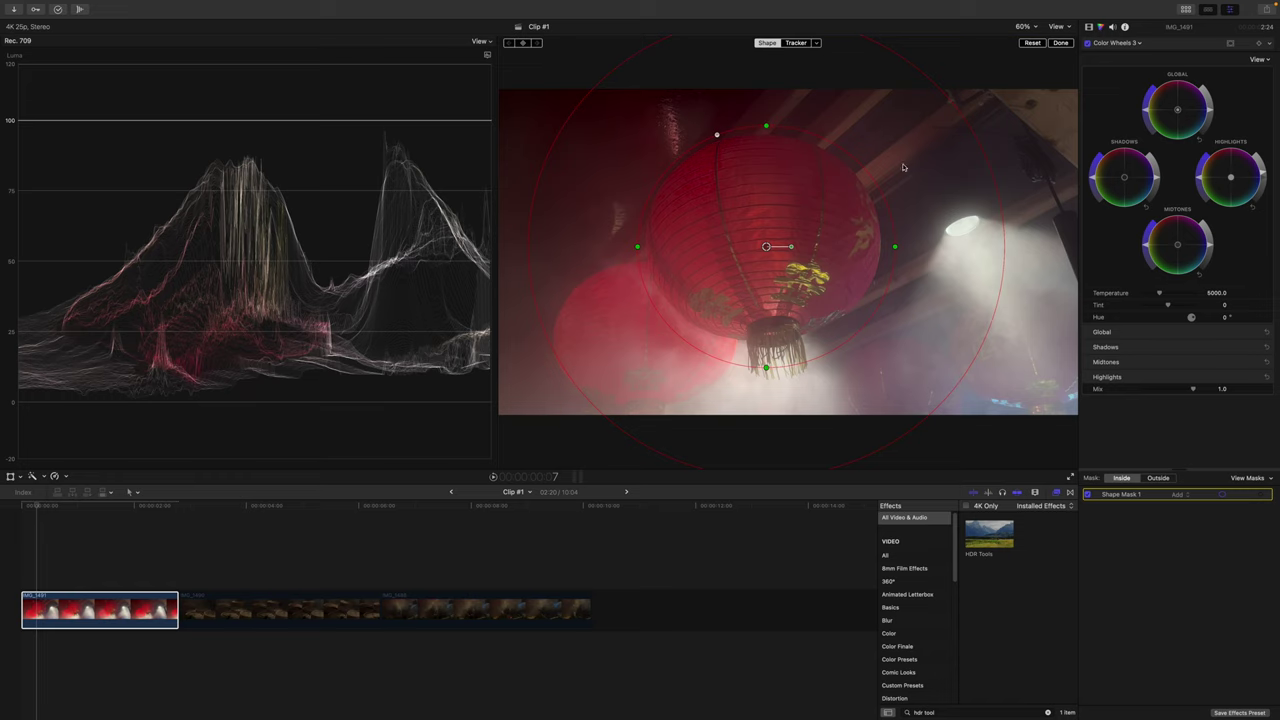
{"action": "left_click", "coordinate": [1150, 46]}
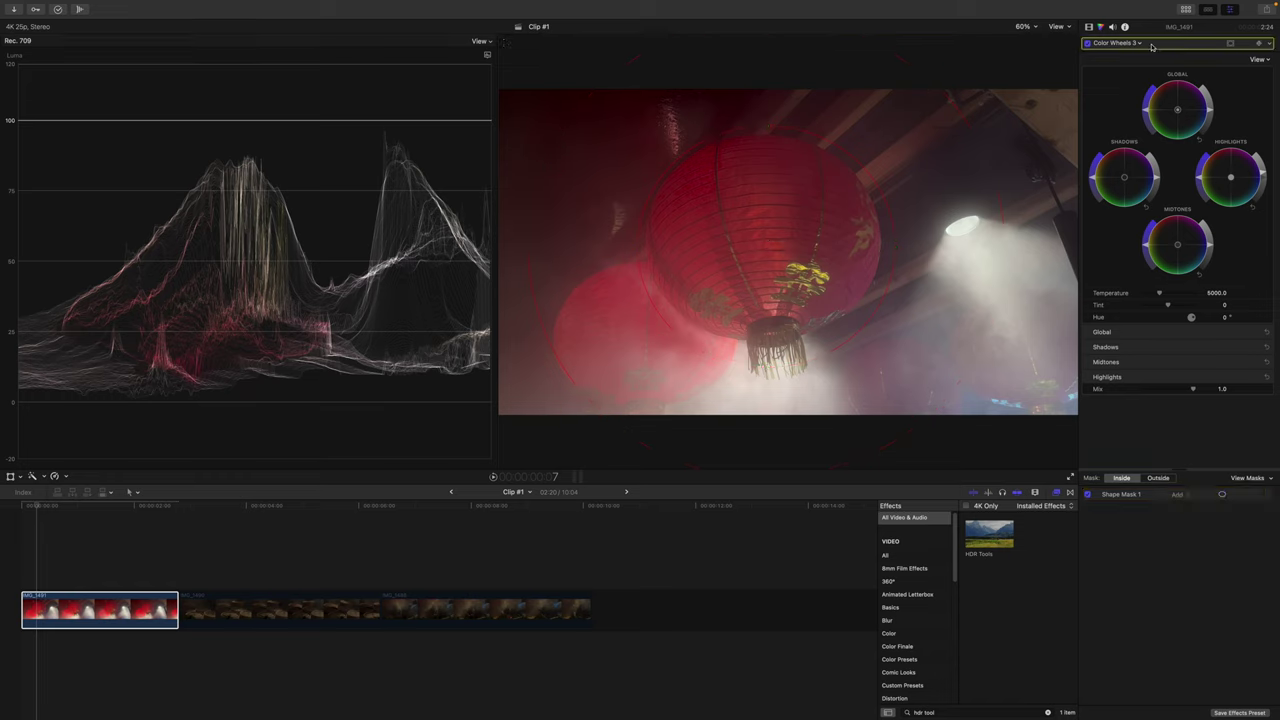
{"action": "left_click", "coordinate": [1087, 44]}
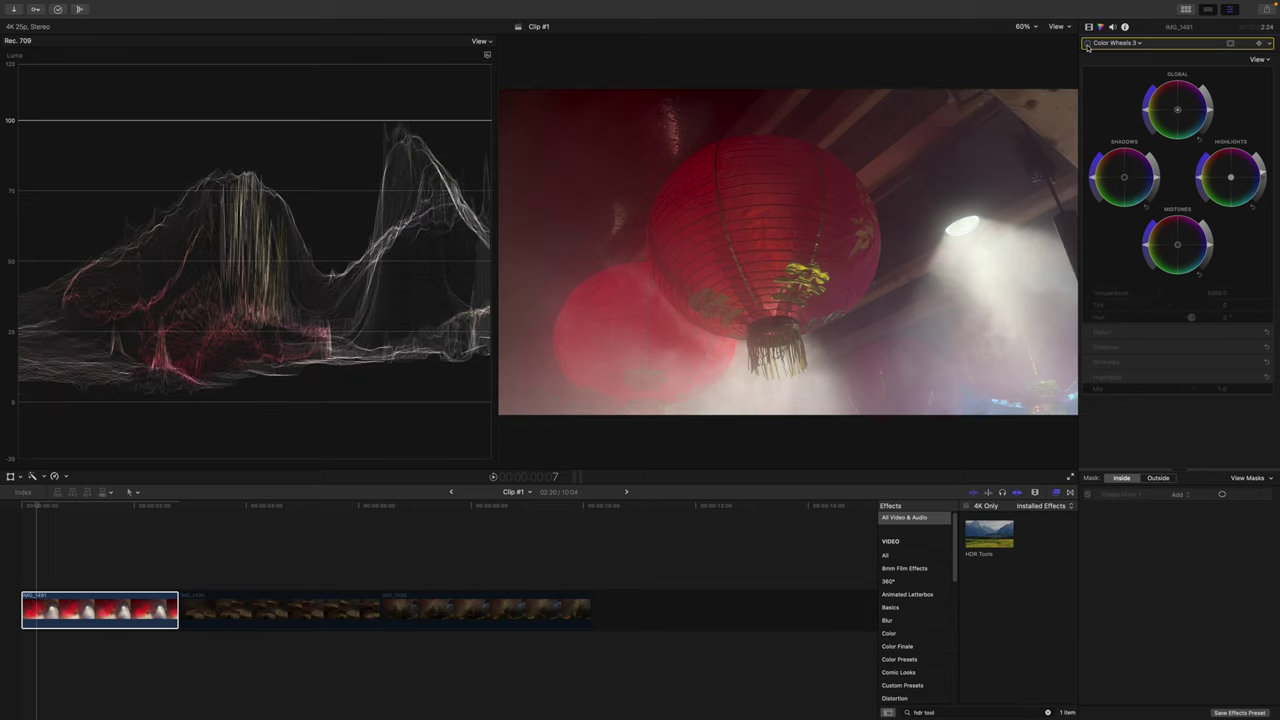
{"action": "left_click", "coordinate": [1087, 44]}
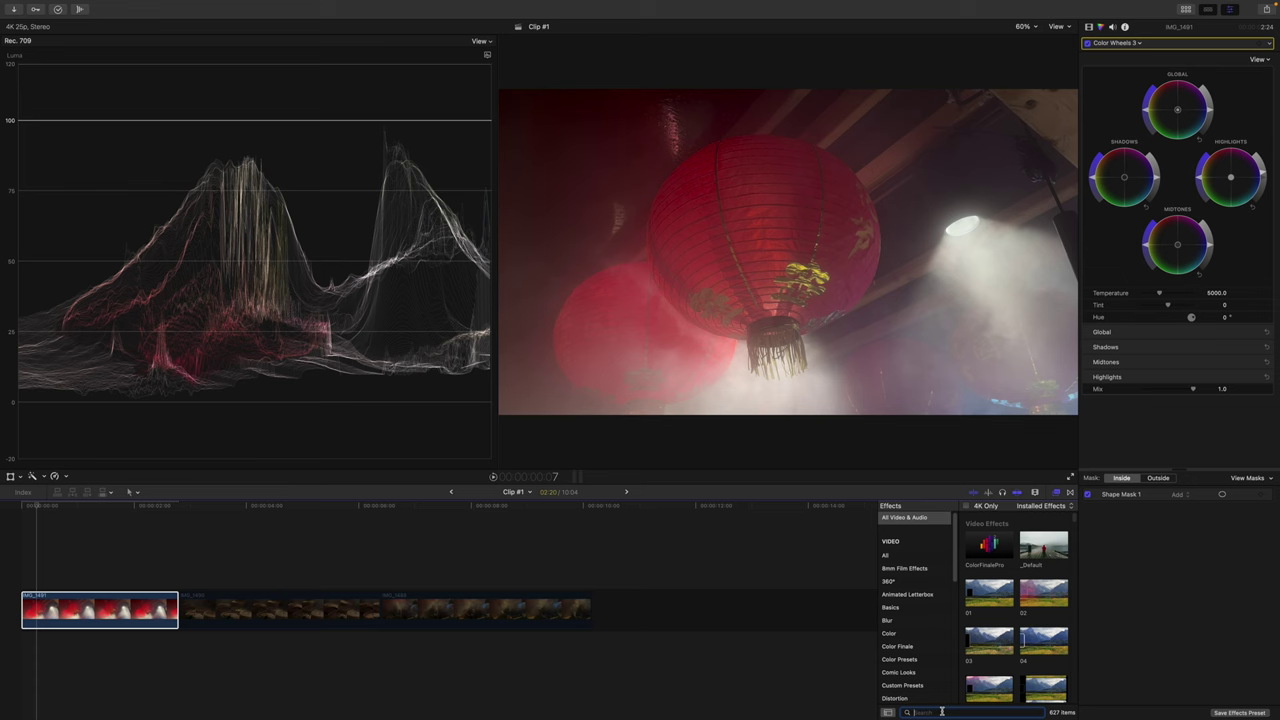
Find the Custom LUT effect, apply it to the first clip, IMG_1491, and reveal the effect's parameters
{"action": "type", "text": "custom lut"}
{"action": "left_click_drag", "start_coordinate": [995, 537], "coordinate": [117, 610]}
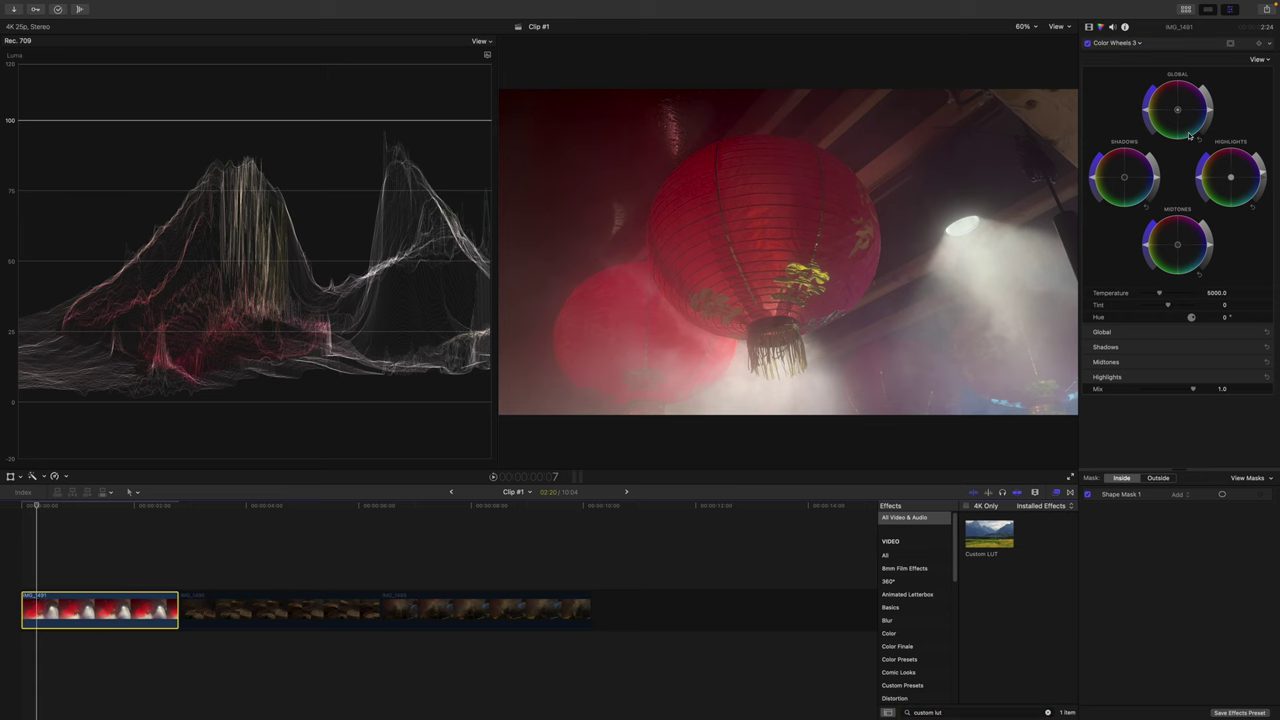
{"action": "left_click", "coordinate": [1089, 31]}
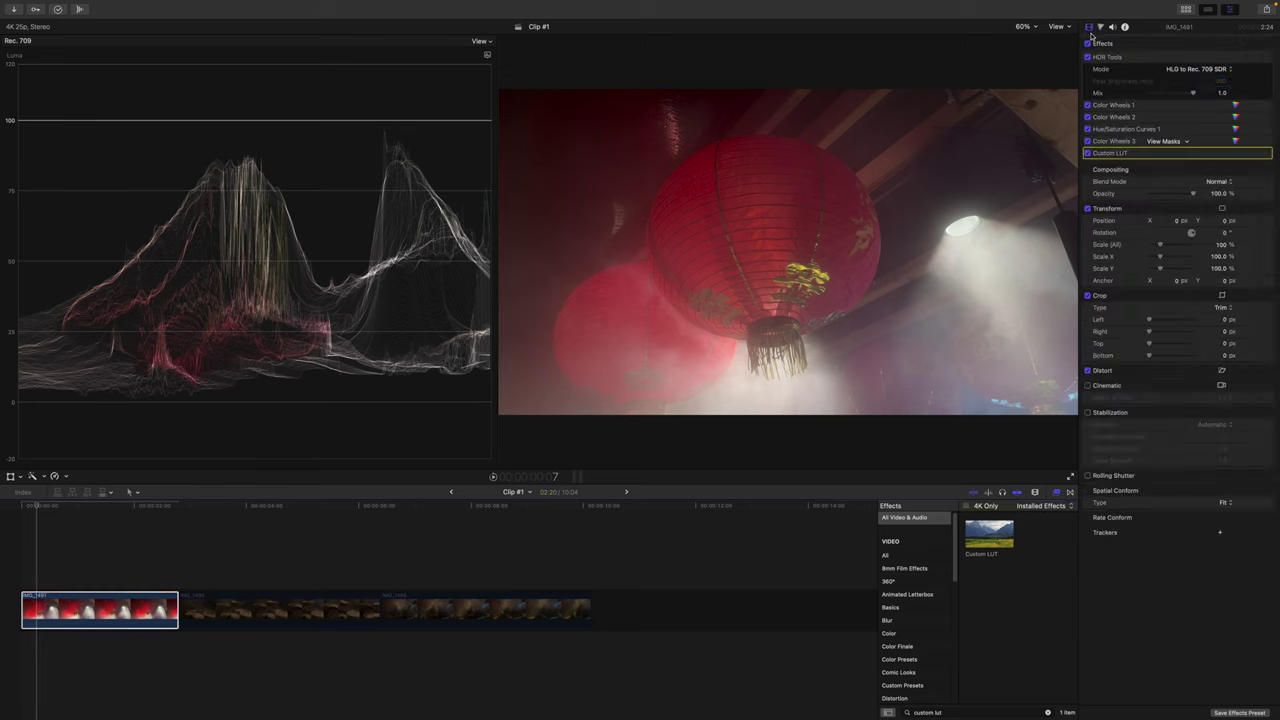
{"action": "left_click", "coordinate": [1258, 155]}
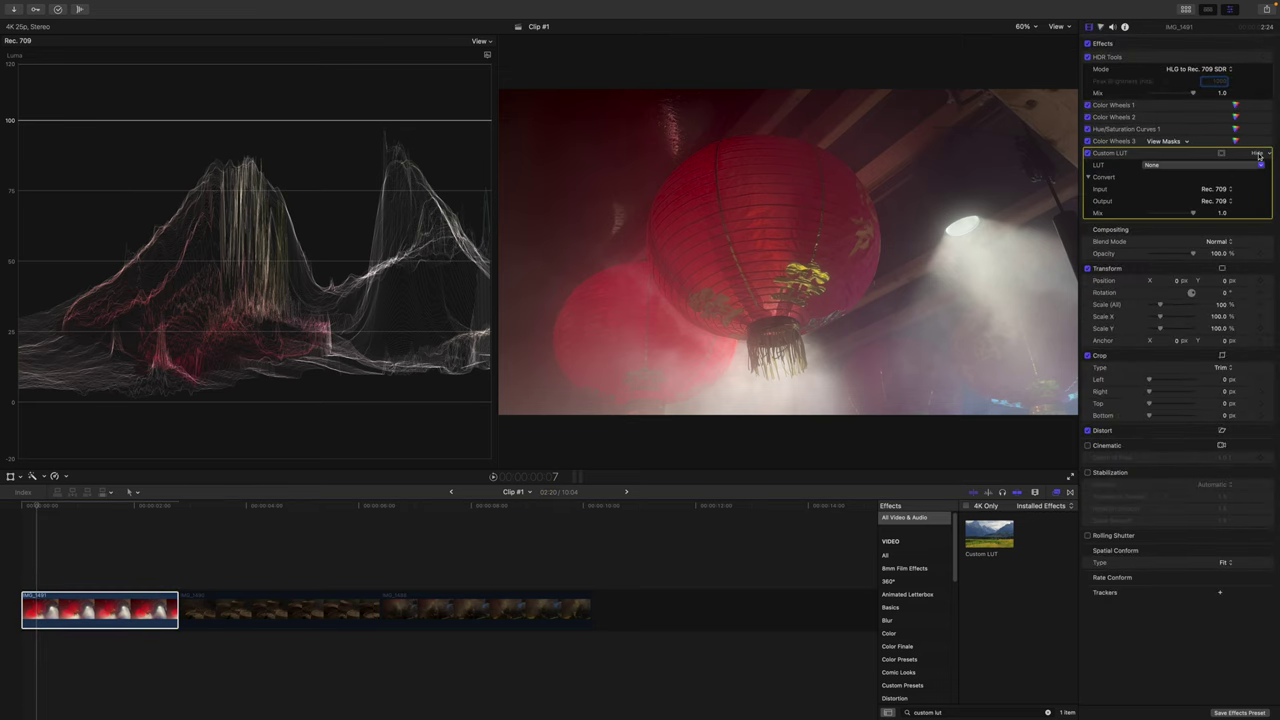
Try the 1. GOLDEN TOUCH, 2. FROZEN FOREST and 3. MOODY PUNCH looks in the Custom LUT effect
{"action": "left_click", "coordinate": [1189, 167]}
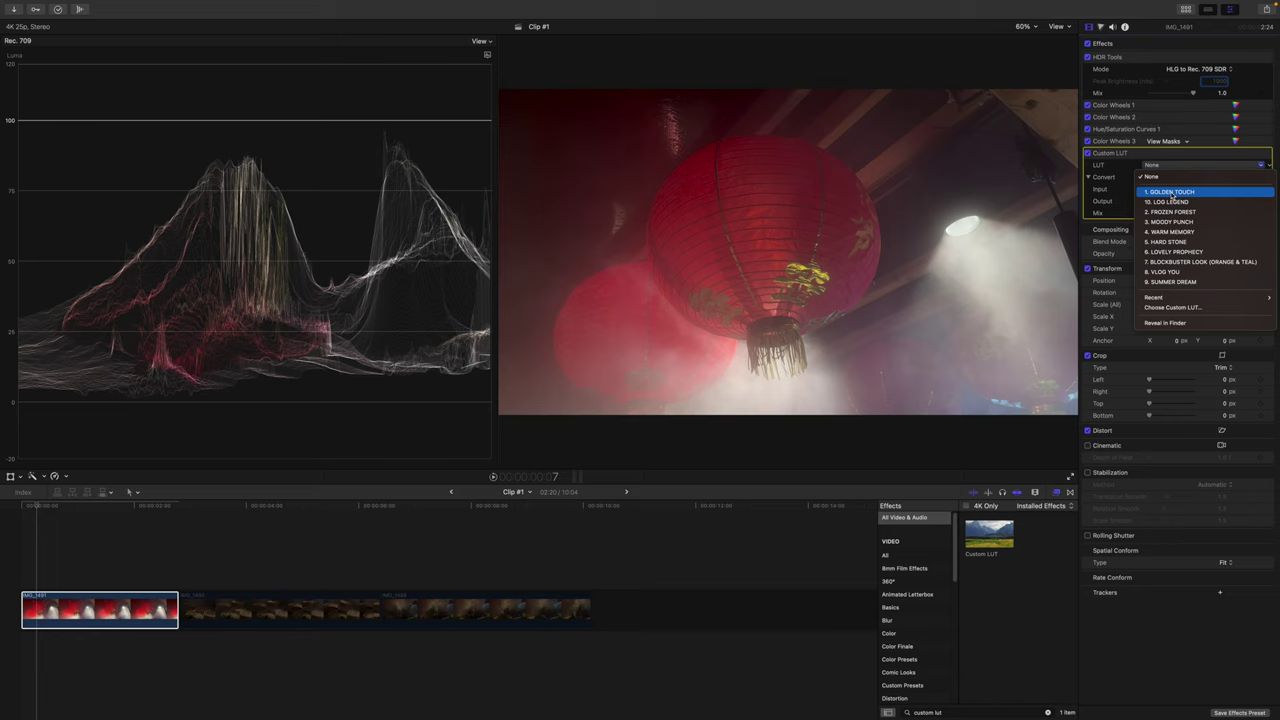
{"action": "left_click", "coordinate": [1172, 192]}
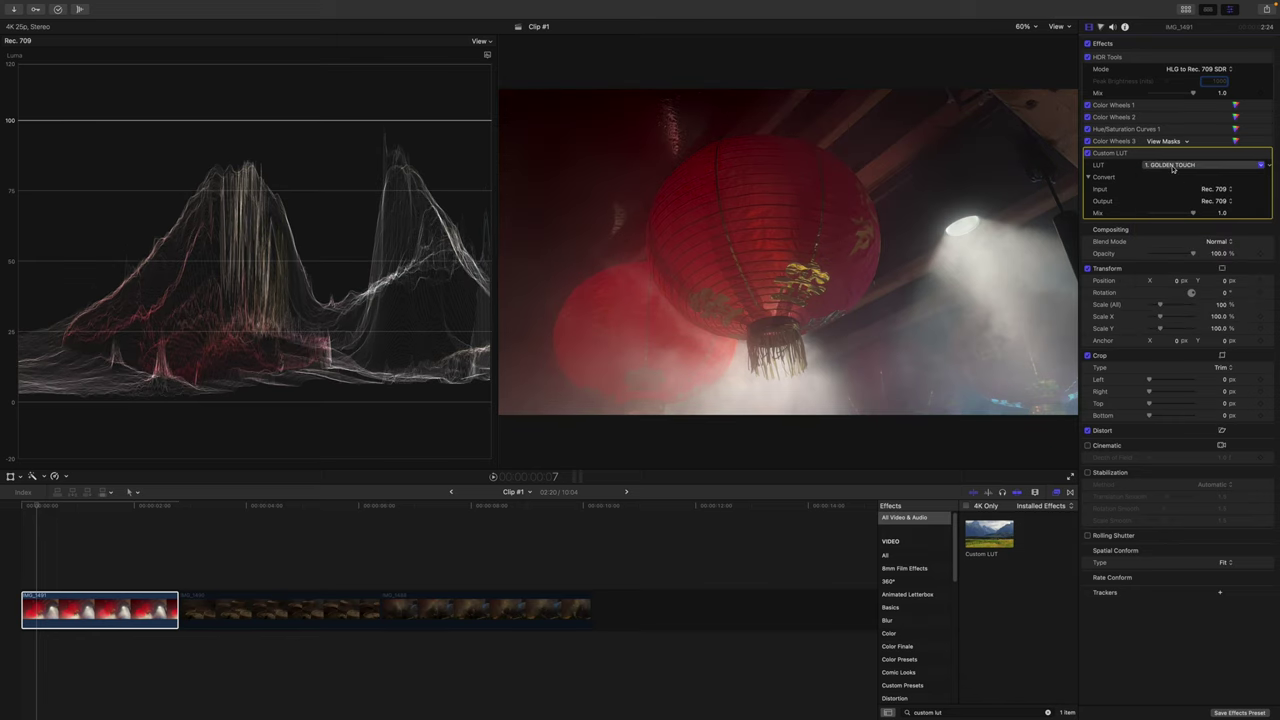
{"action": "left_click", "coordinate": [1178, 166]}
{"action": "left_click", "coordinate": [1176, 202]}
{"action": "left_click", "coordinate": [1174, 166]}
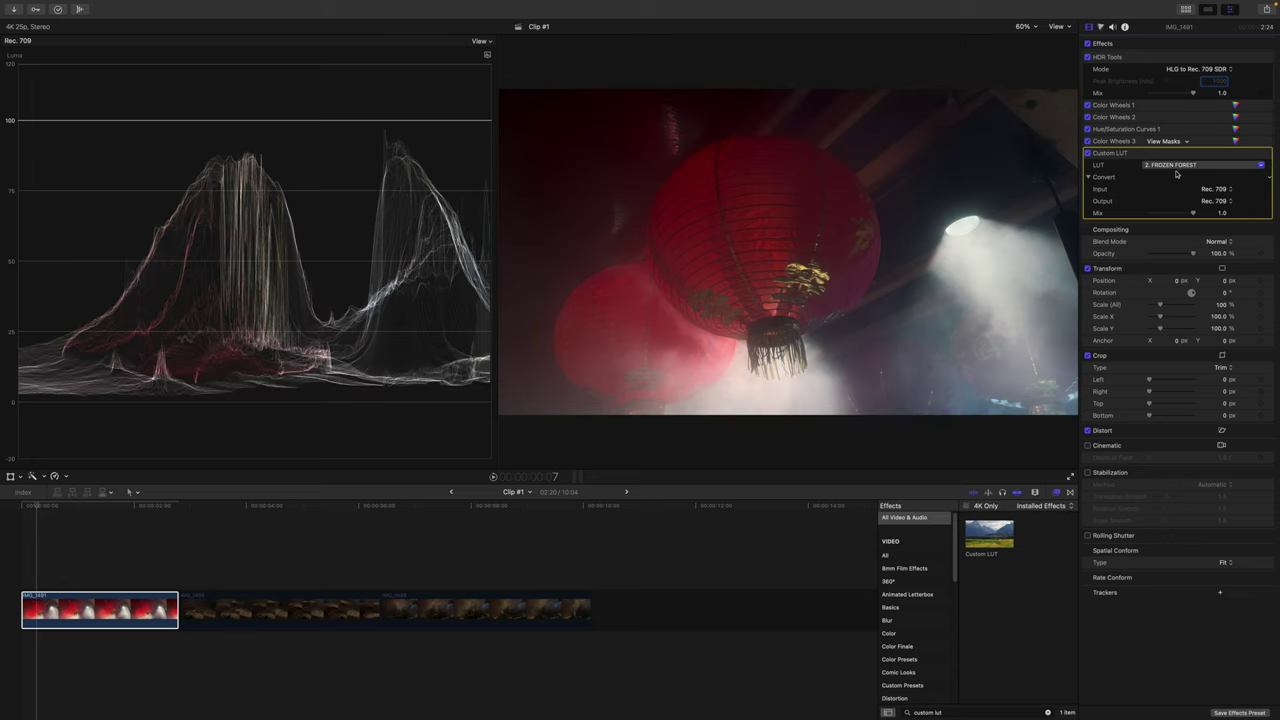
{"action": "left_click", "coordinate": [1180, 165]}
{"action": "left_click", "coordinate": [1180, 219]}
Try the 4. WARM MEMORY, 5. HARD STONE and 6. LOVELY PROPHECY looks in the Custom LUT effect
{"action": "left_click", "coordinate": [1180, 165]}
{"action": "left_click", "coordinate": [1178, 231]}
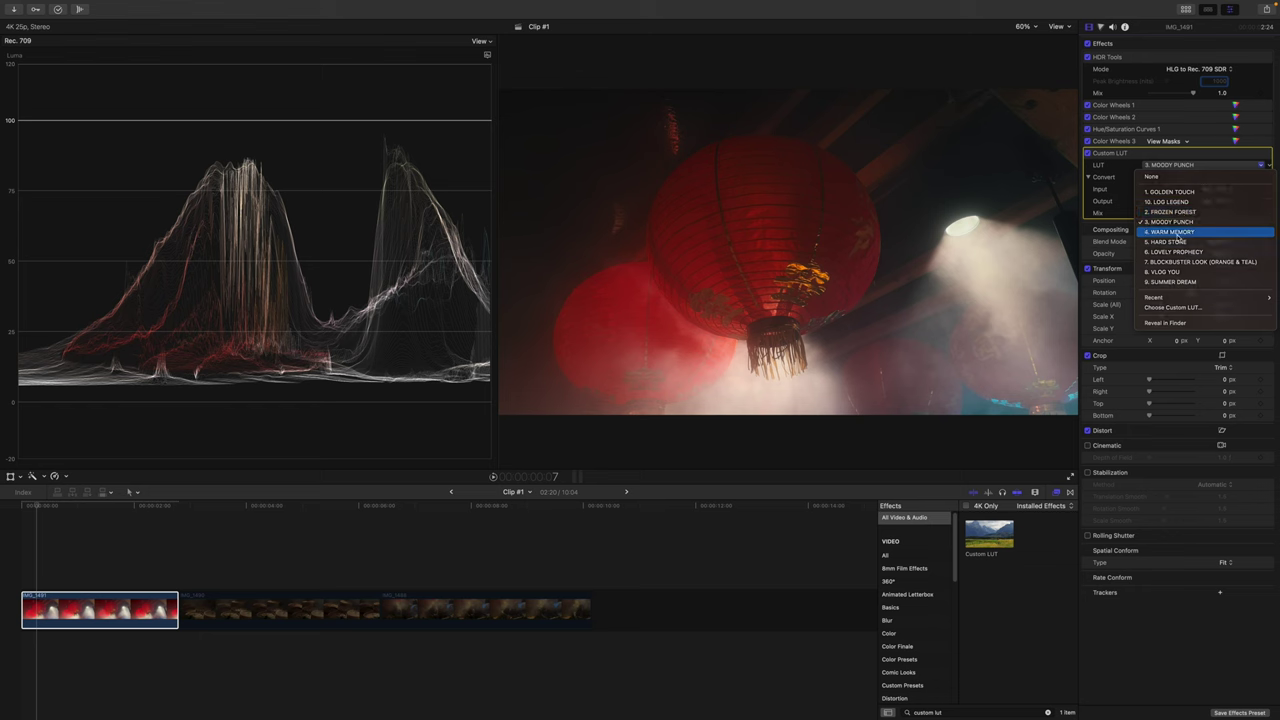
{"action": "left_click", "coordinate": [1180, 165]}
{"action": "left_click", "coordinate": [1180, 242]}
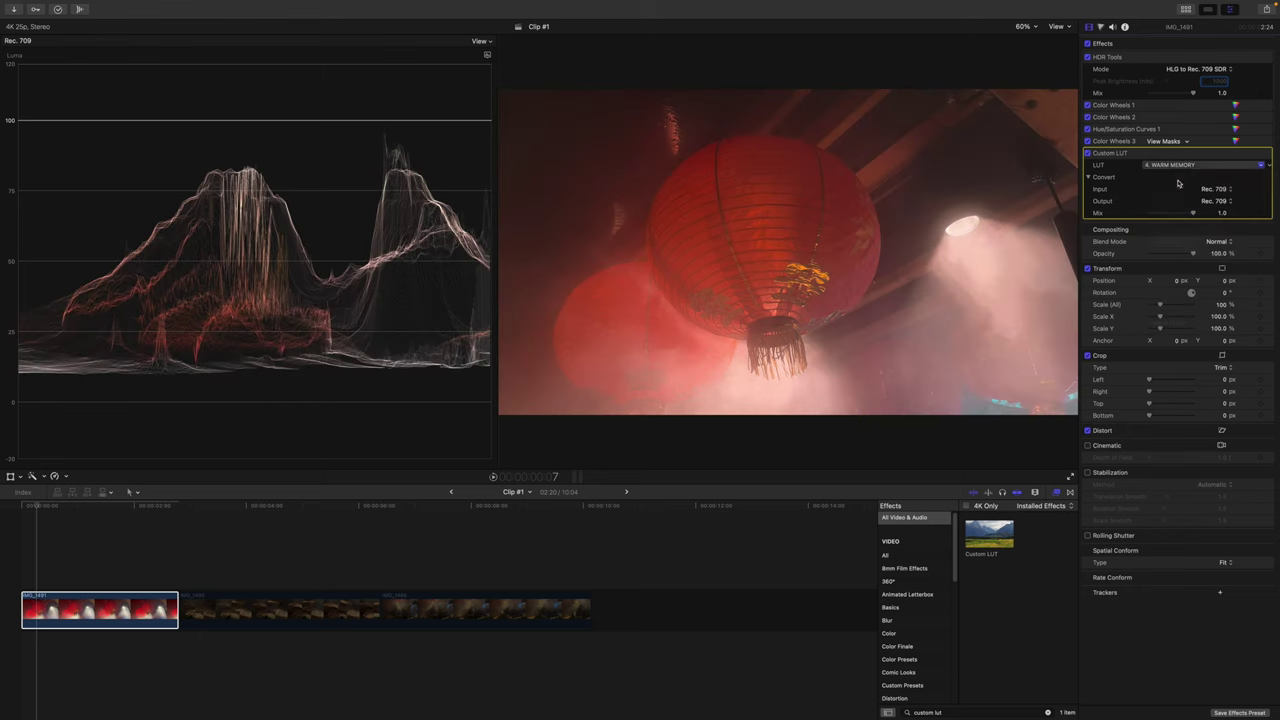
{"action": "left_click", "coordinate": [1180, 165]}
{"action": "left_click", "coordinate": [1184, 252]}
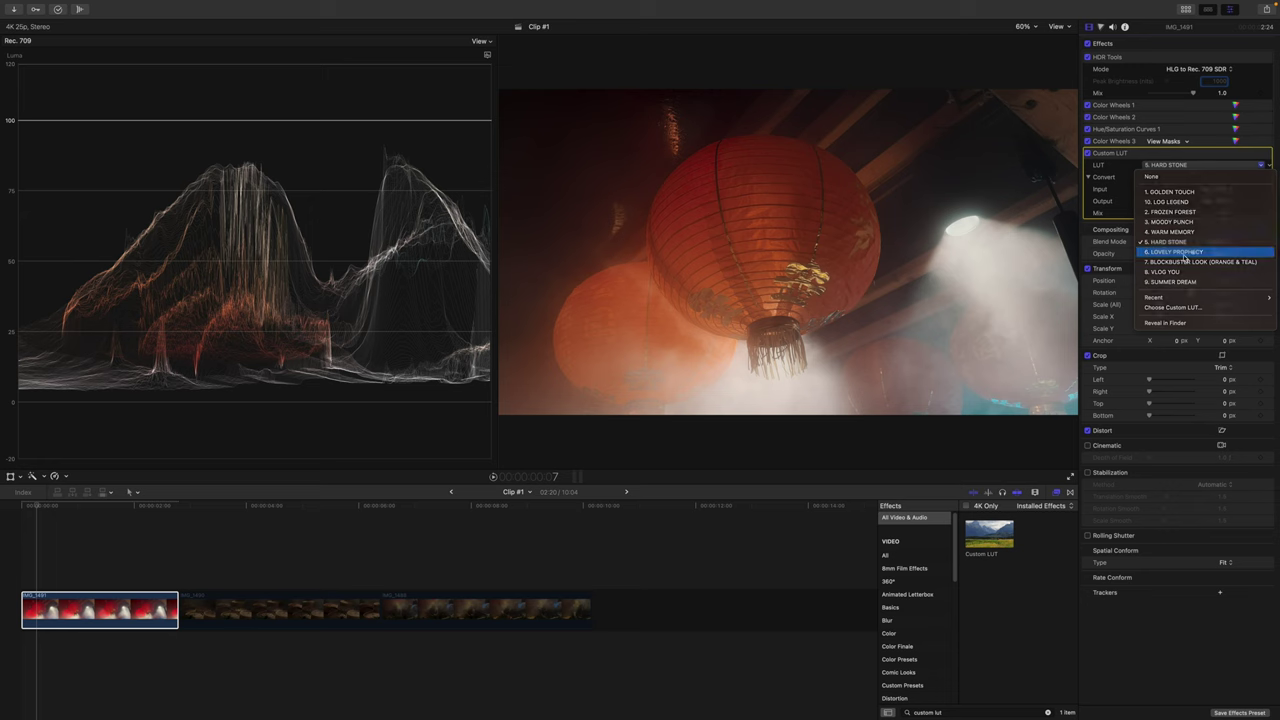
Set the Custom LUT effect's LUT to 7. BLOCKBUSTER LOOK (ORANGE & TEAL)
{"action": "left_click", "coordinate": [1175, 167]}
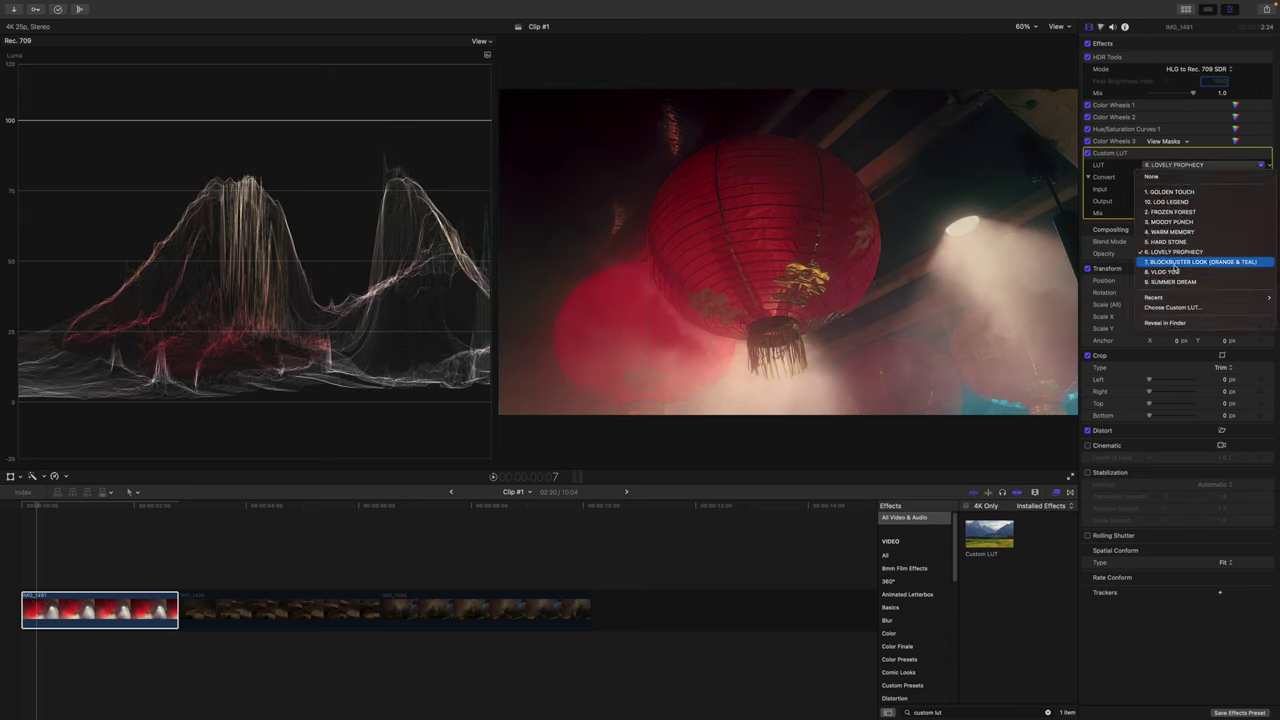
{"action": "left_click", "coordinate": [1177, 262]}
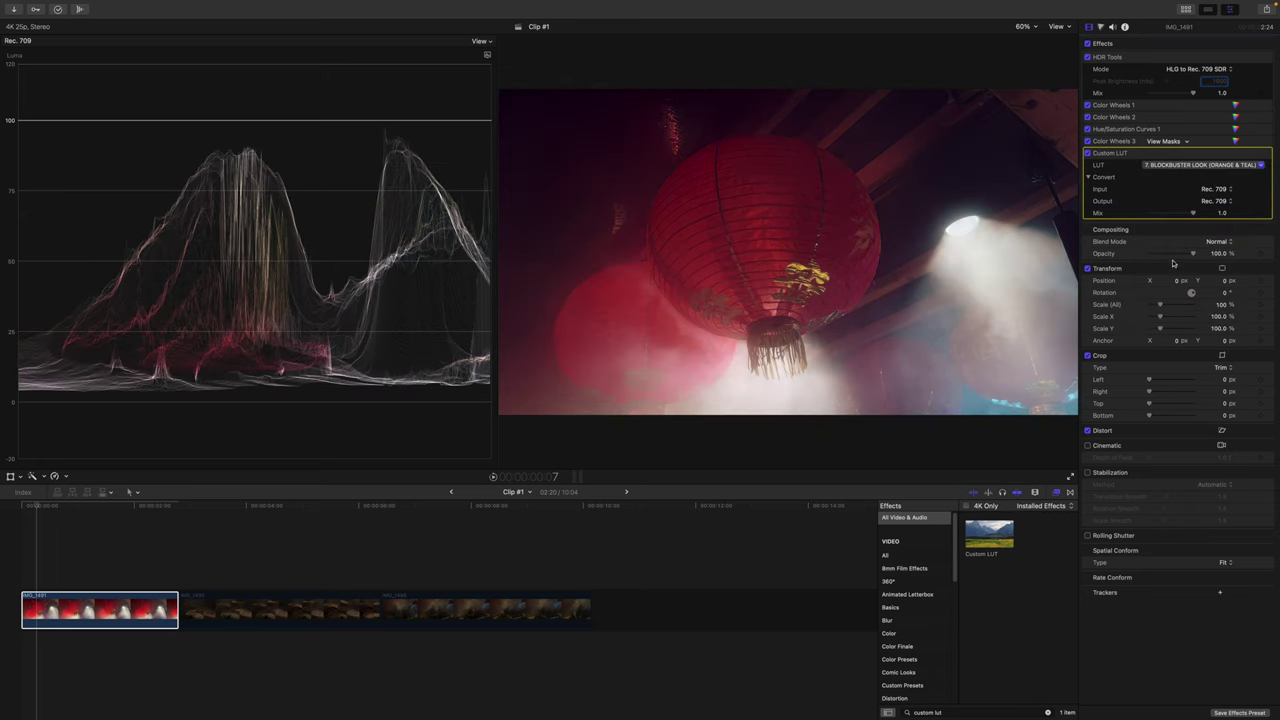
Set the Custom LUT effect's LUT to 6. LOVELY PROPHECY and its mix to 0.5
{"action": "left_click", "coordinate": [1174, 168]}
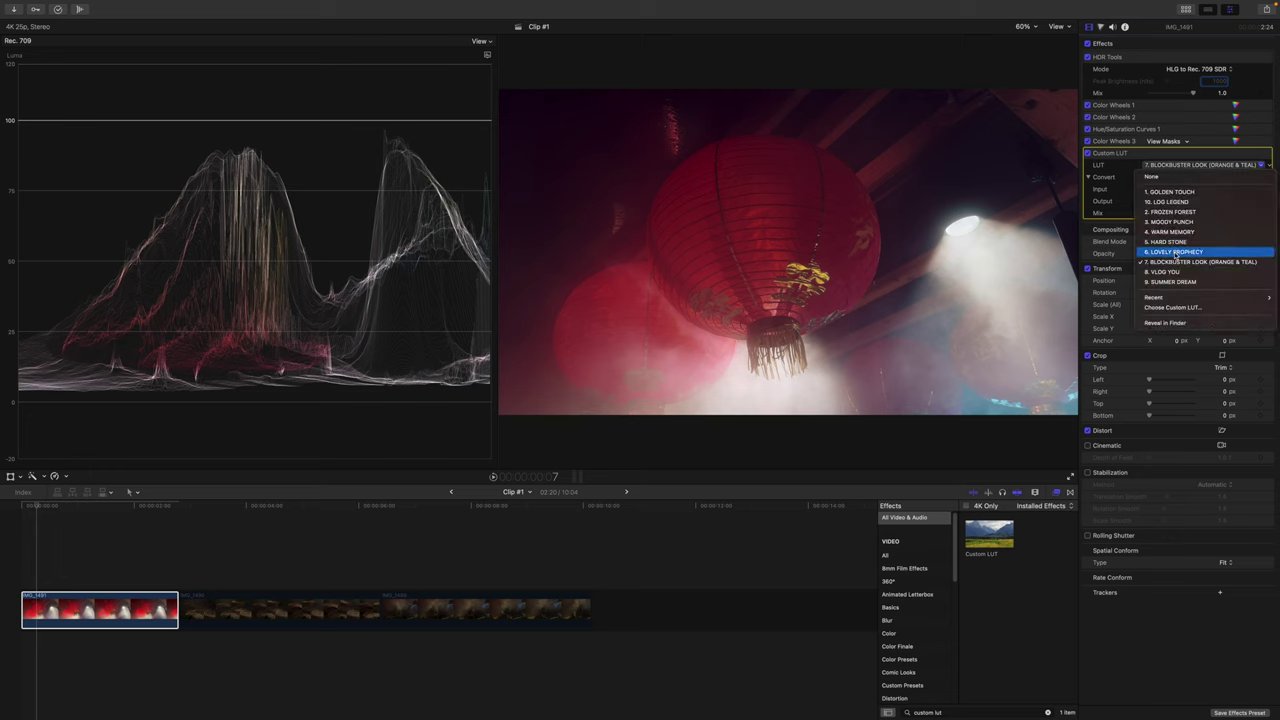
{"action": "left_click", "coordinate": [1174, 253]}
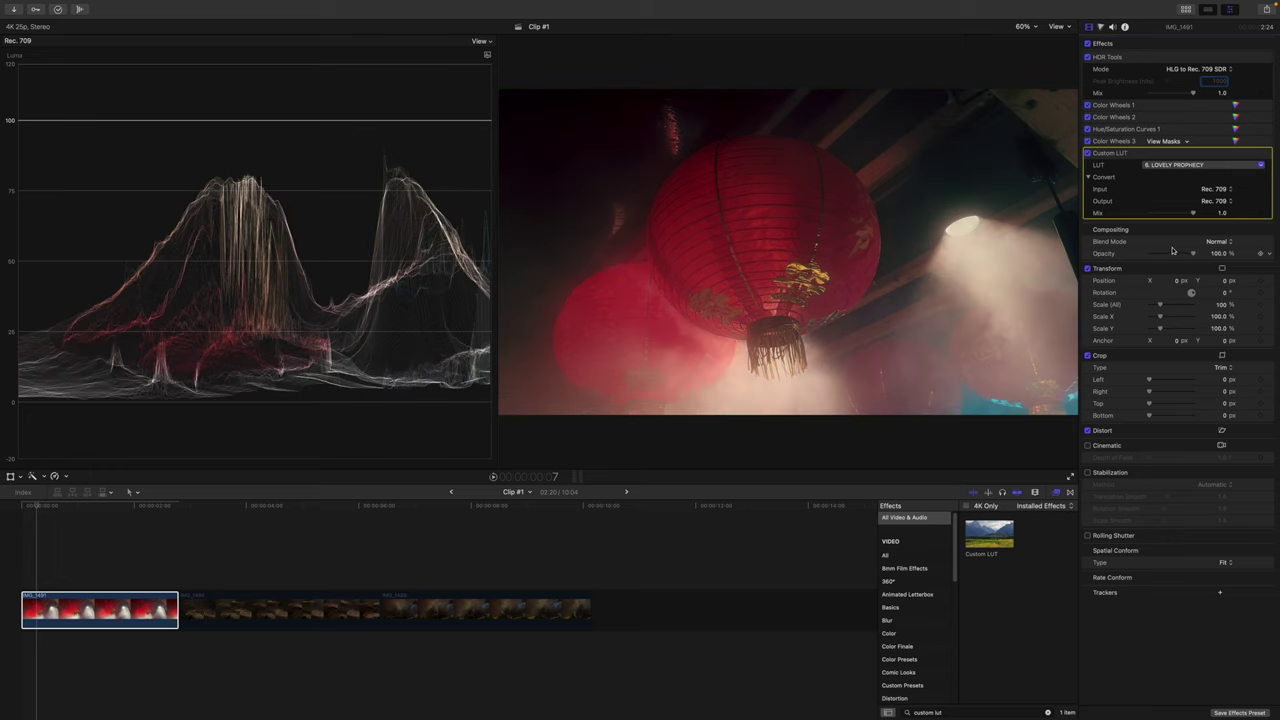
{"action": "left_click_drag", "start_coordinate": [1192, 213], "coordinate": [1172, 215]}
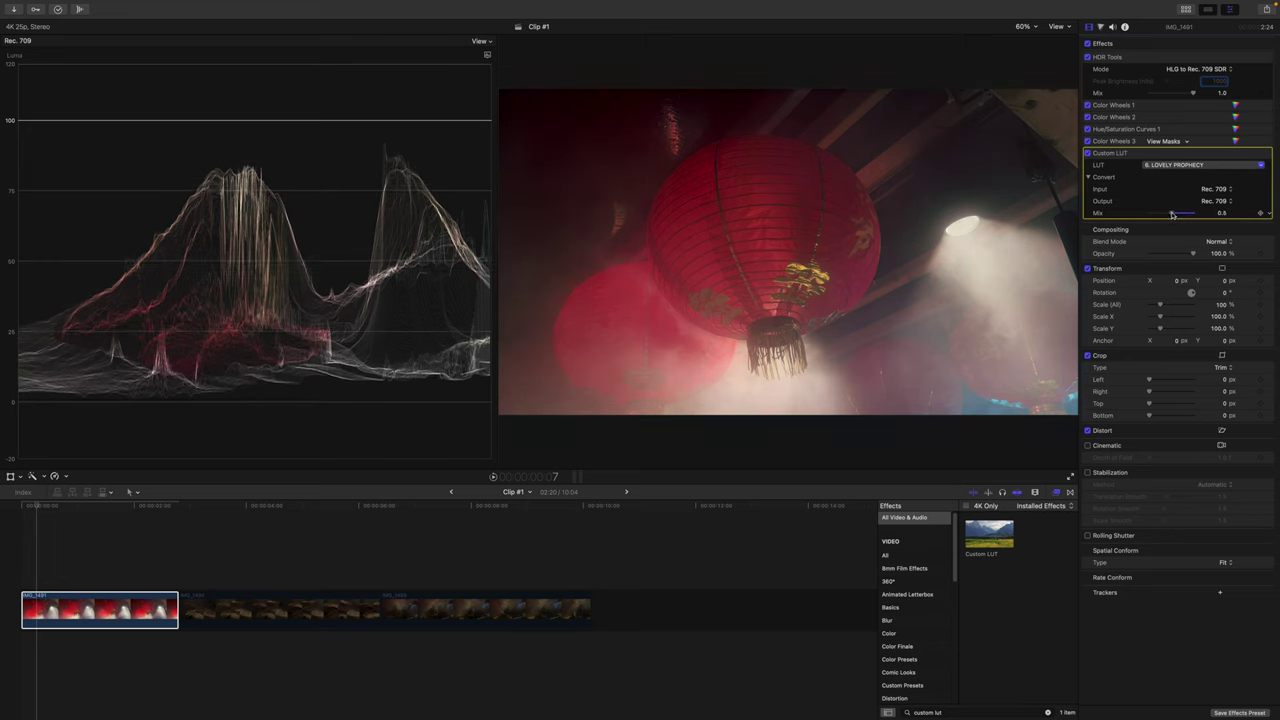
Compare the lantern clip with the Custom LUT effect off and on, and review the Color Wheels 1 settings
{"action": "left_click", "coordinate": [1089, 154]}
{"action": "left_click", "coordinate": [1089, 154]}
{"action": "left_click", "coordinate": [1141, 106]}
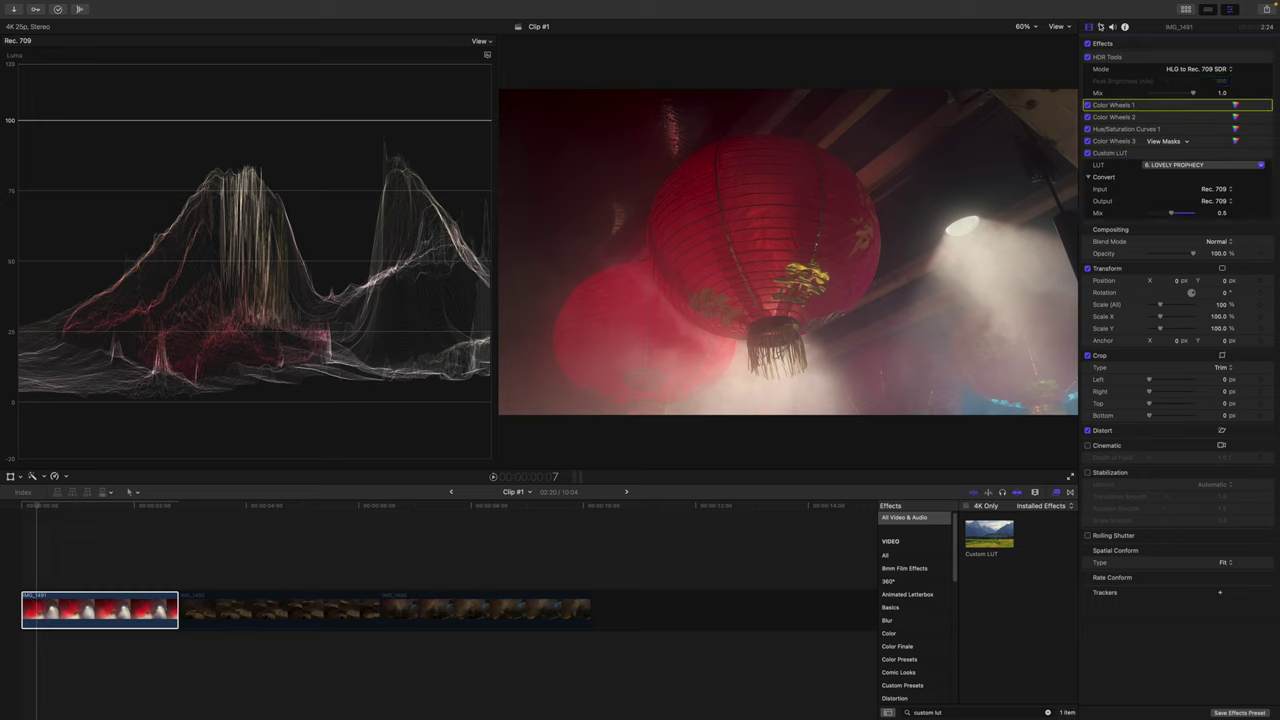
{"action": "left_click", "coordinate": [1101, 27]}
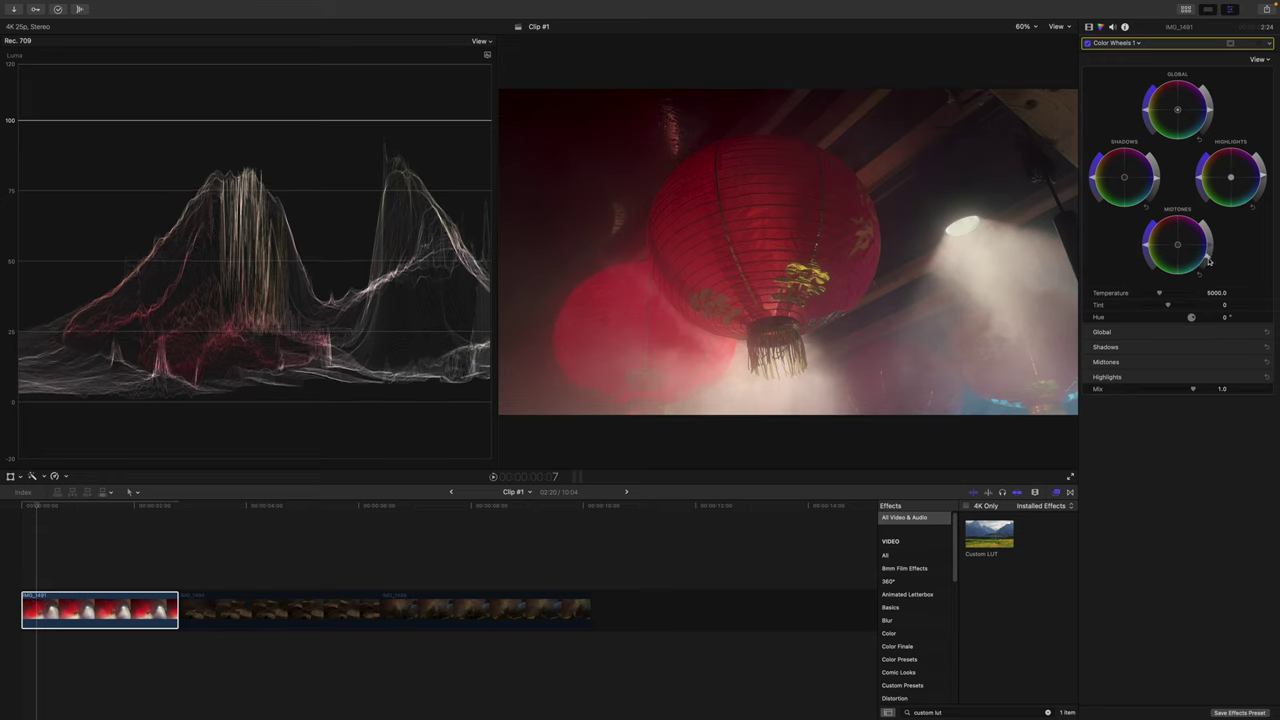
{"action": "left_click", "coordinate": [1088, 27]}
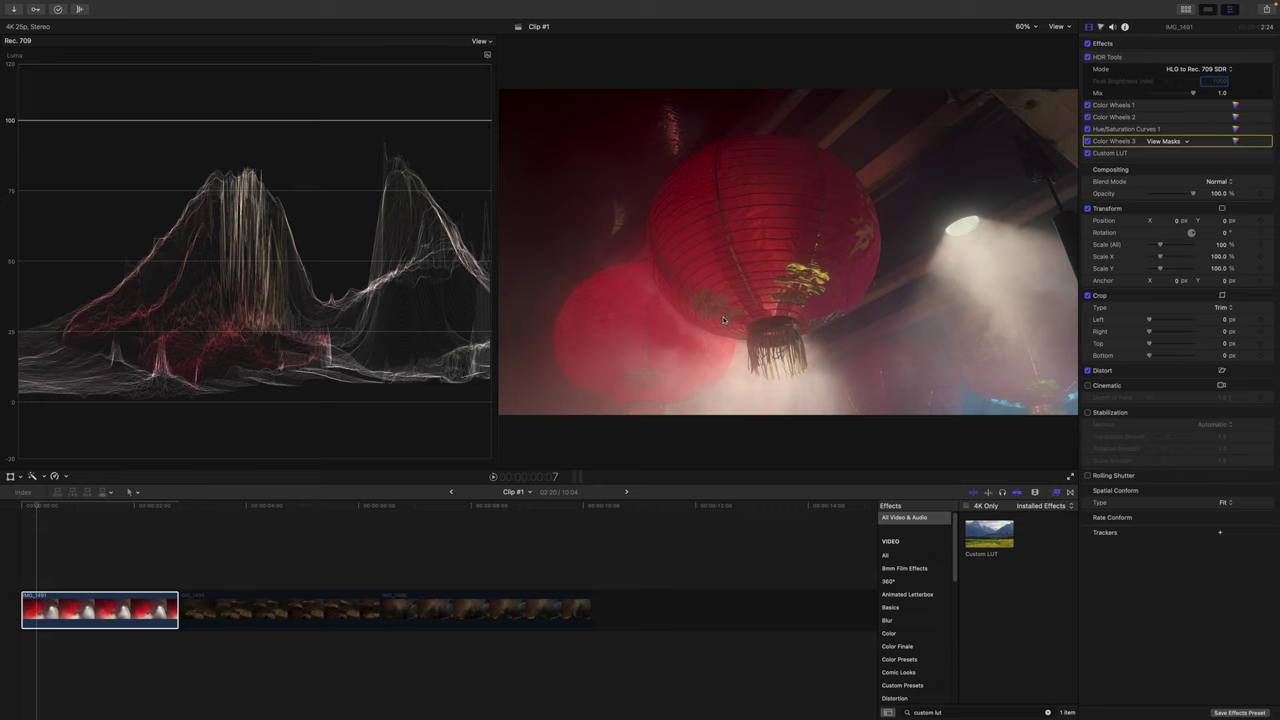
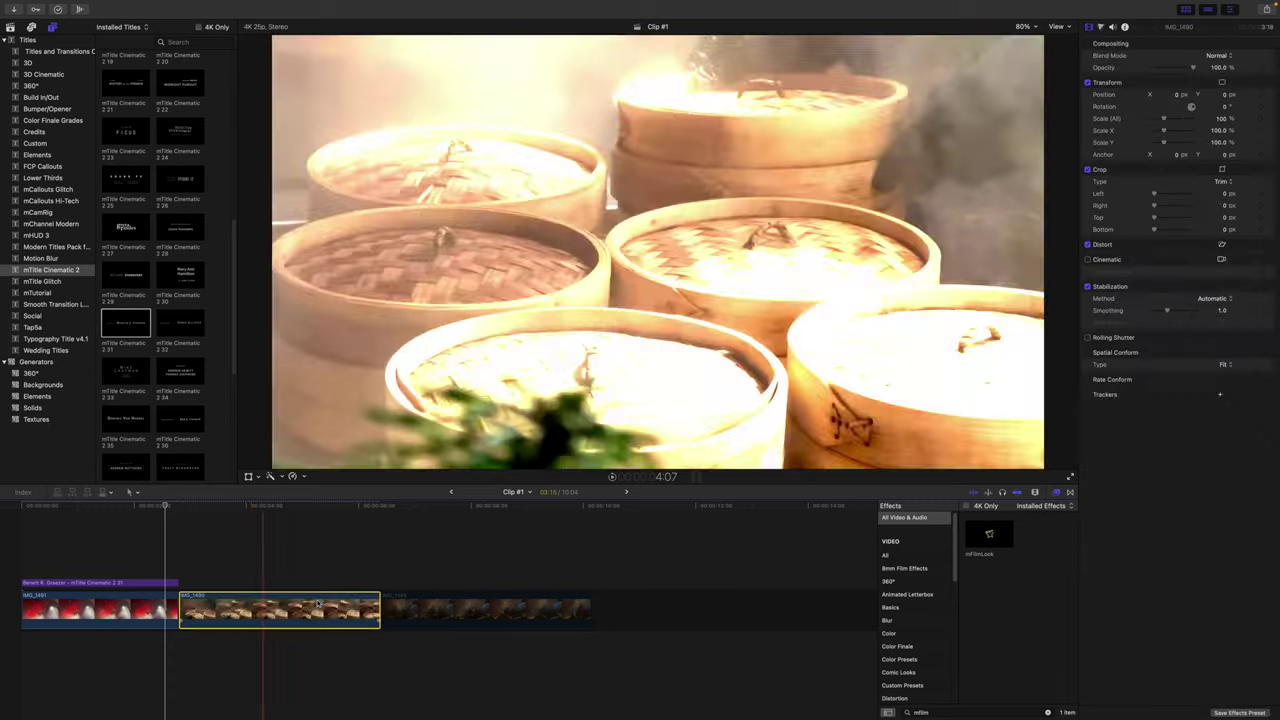
Copy the graded IMG_1491 clip in the timeline
{"action": "left_click", "coordinate": [302, 510]}
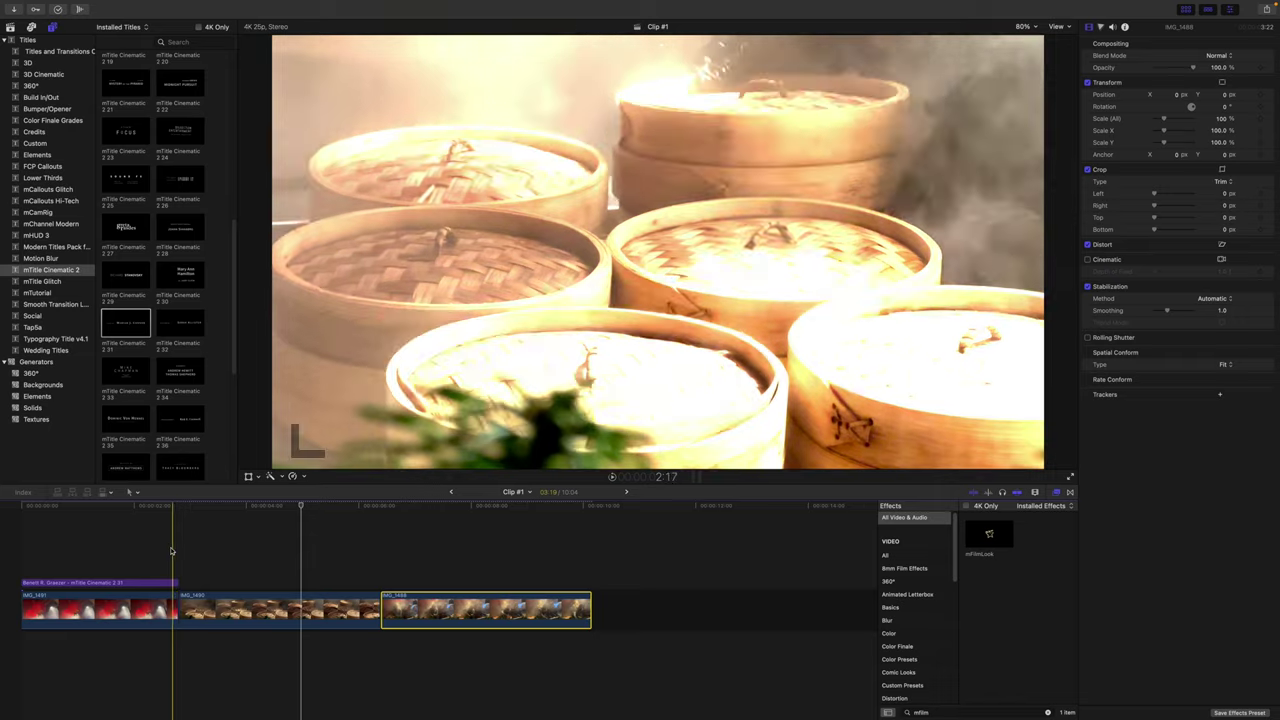
{"action": "left_click", "coordinate": [120, 610]}
{"action": "left_click", "coordinate": [104, 5]}
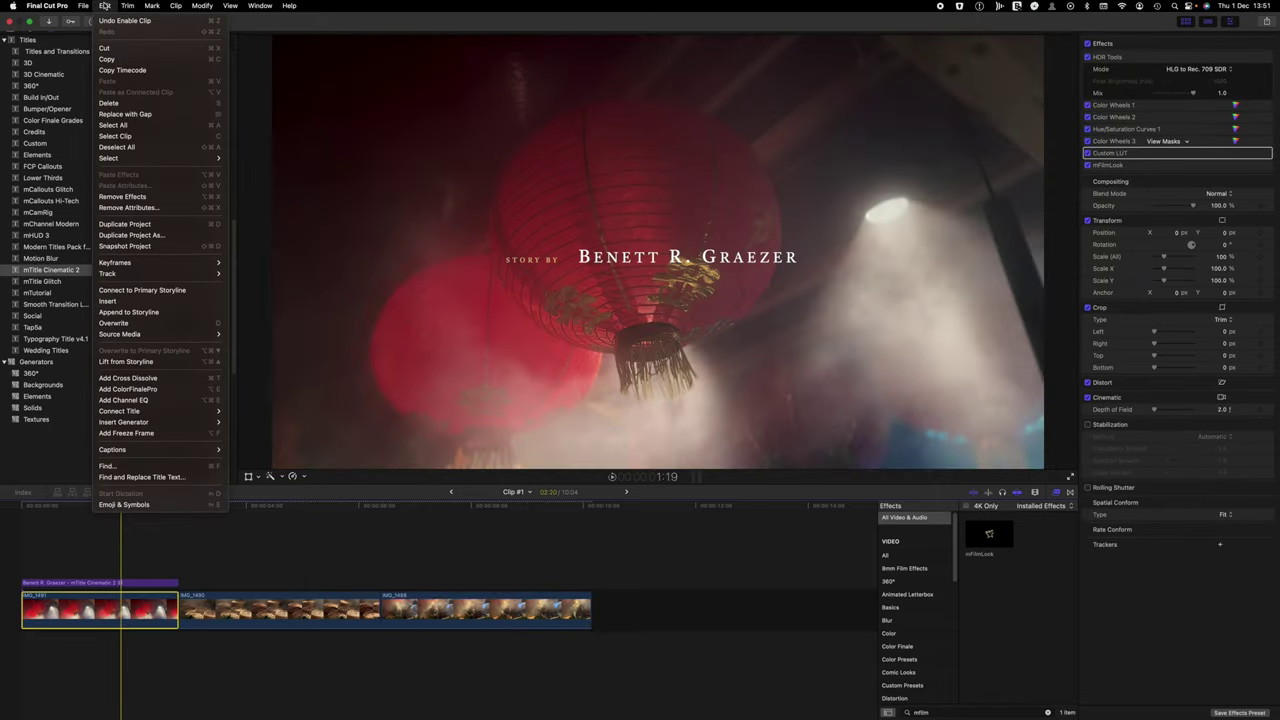
{"action": "left_click", "coordinate": [110, 60]}
Paste all the copied effects as attributes onto the IMG_1490 and IMG_1488 clips, with keyframe timing stretched to fit
{"action": "left_click", "coordinate": [263, 608]}
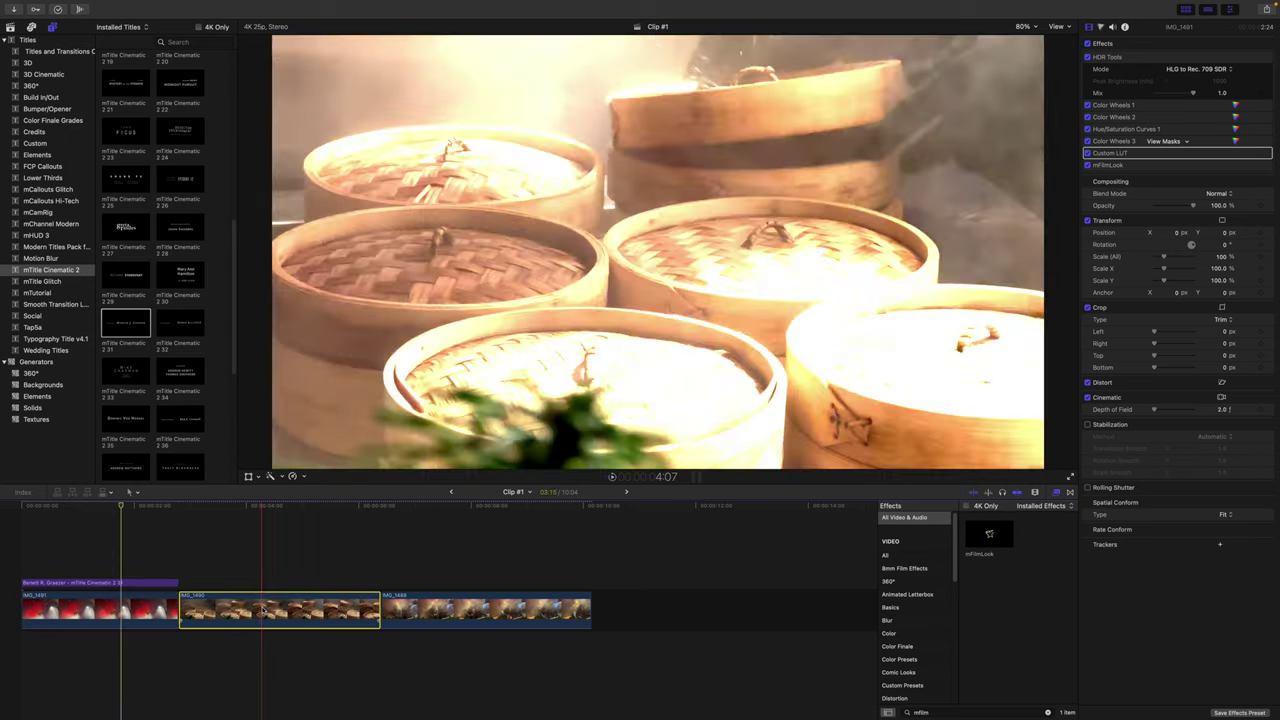
{"action": "left_click_drag", "start_coordinate": [272, 512], "coordinate": [420, 612]}
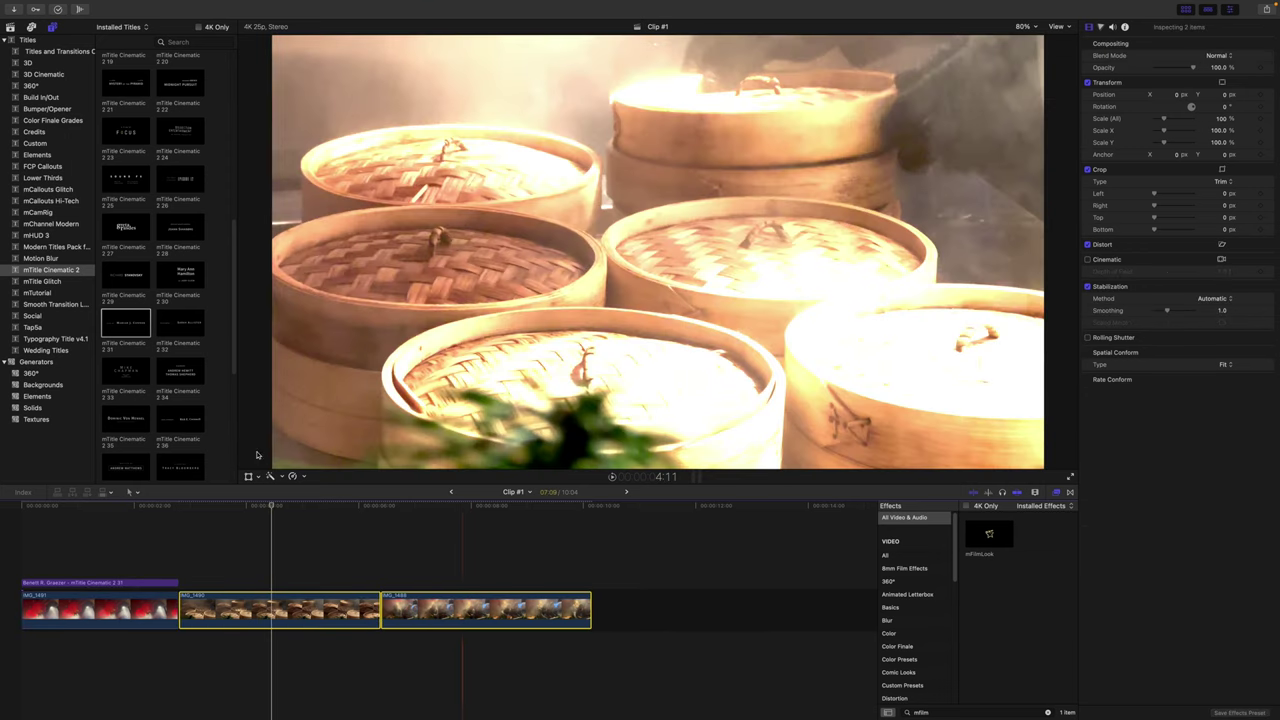
{"action": "mouse_move", "coordinate": [203, 3]}
{"action": "left_click", "coordinate": [104, 5]}
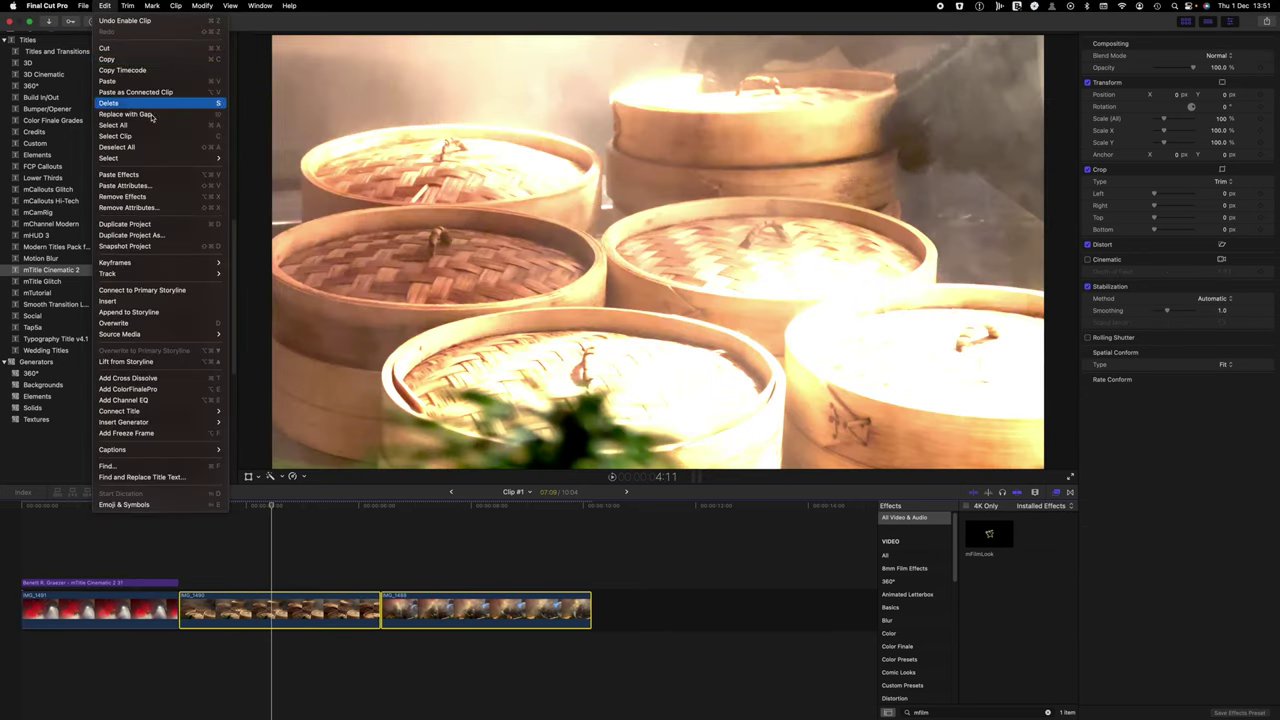
{"action": "left_click", "coordinate": [142, 188]}
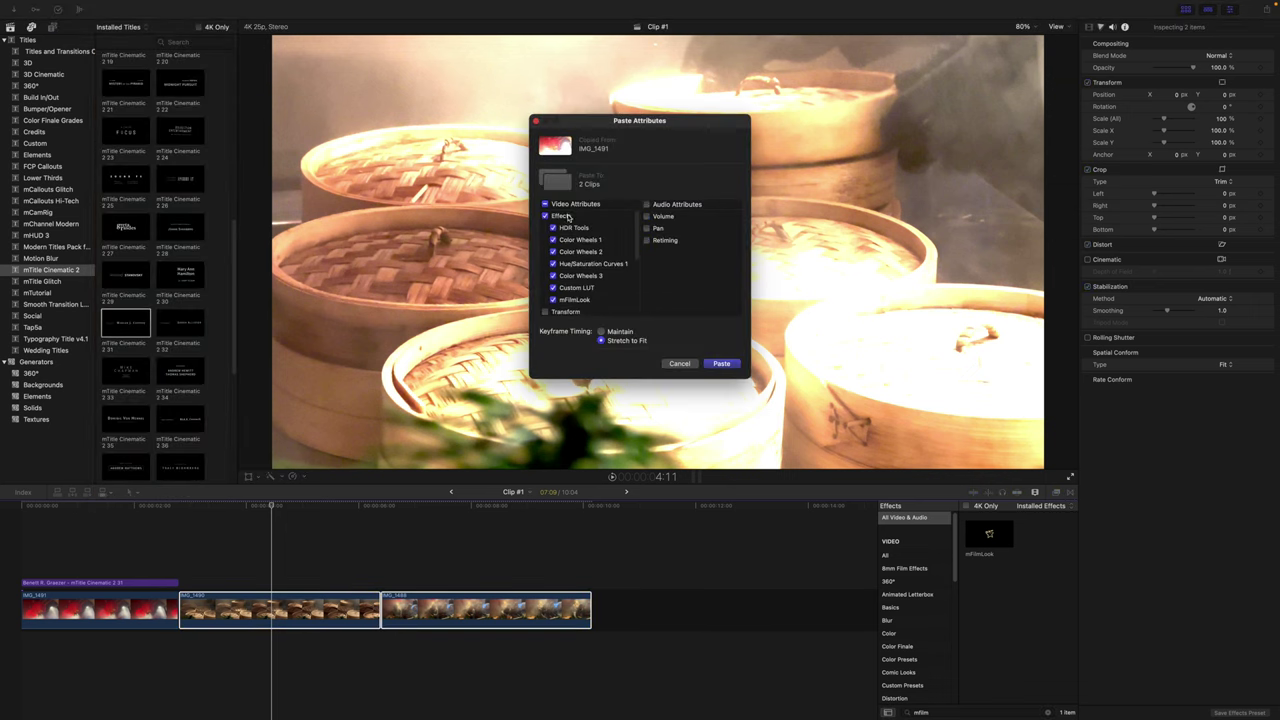
{"action": "left_click", "coordinate": [722, 364]}
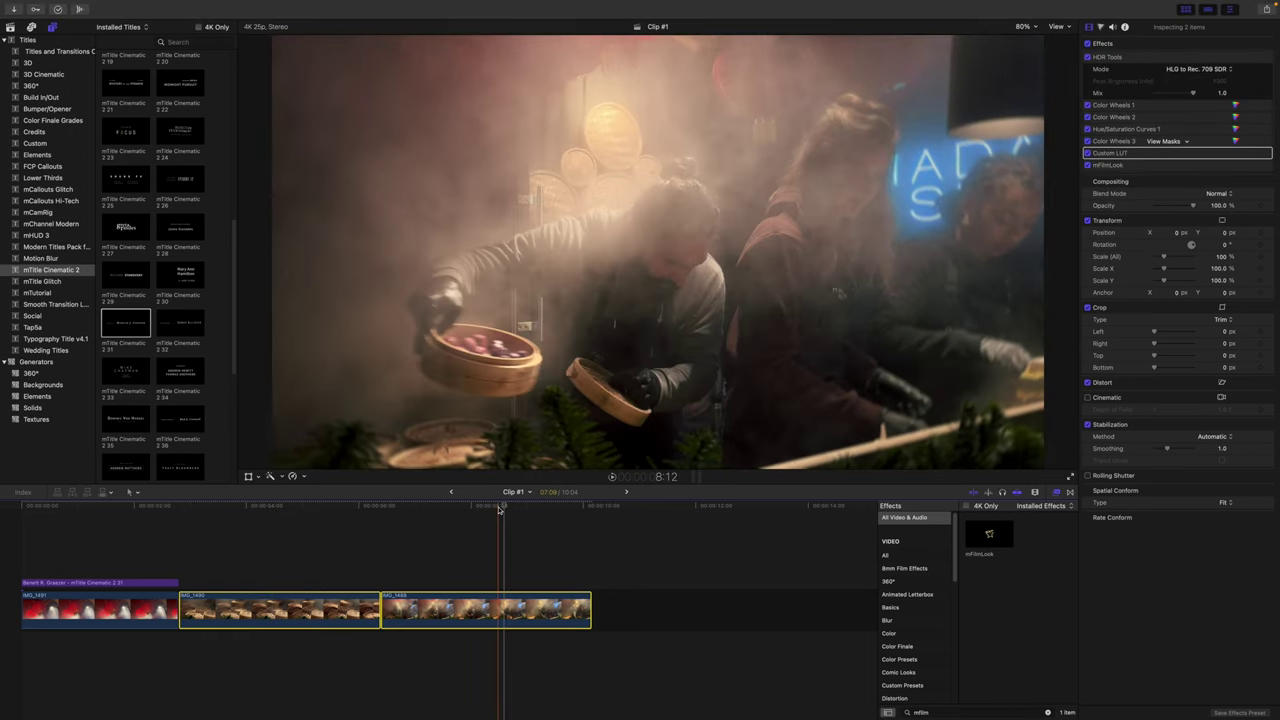
Duplicate the IMG_1488 clip directly above itself and toggle the copy's visibility to compare the two
{"action": "left_click_drag", "start_coordinate": [496, 610], "coordinate": [496, 565]}
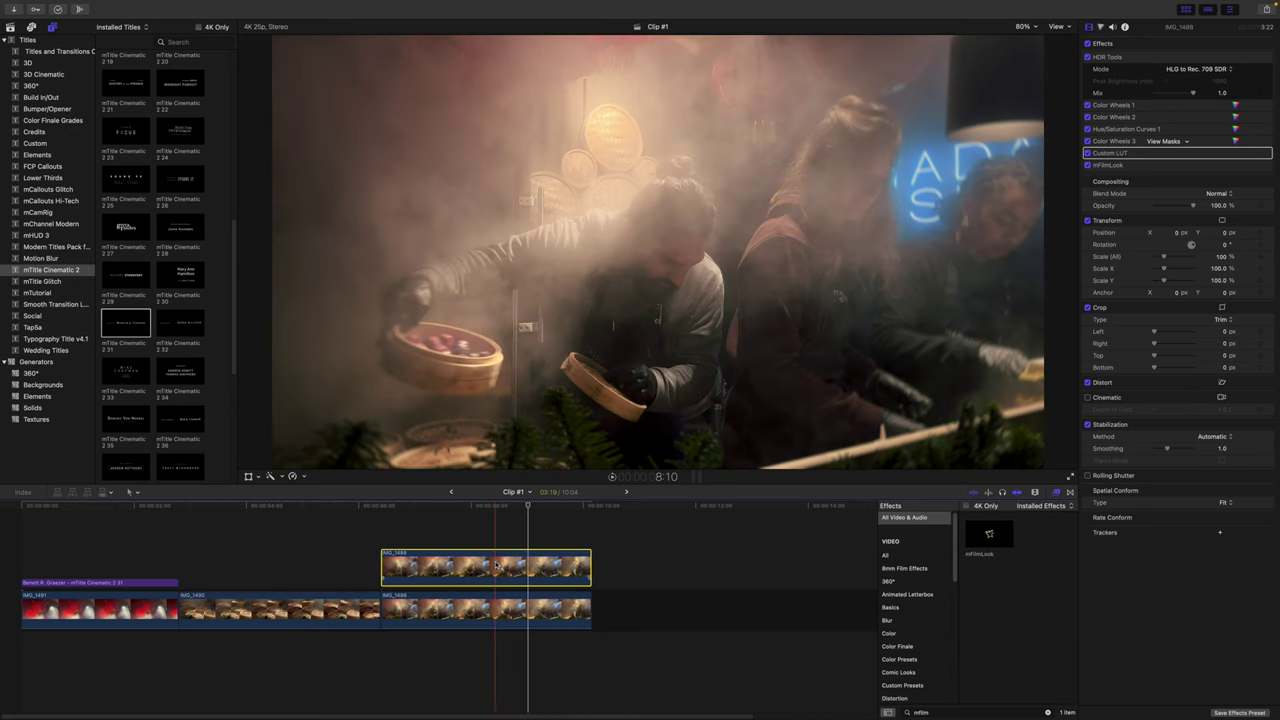
{"action": "key", "text": "v"}
{"action": "key", "text": "v"}
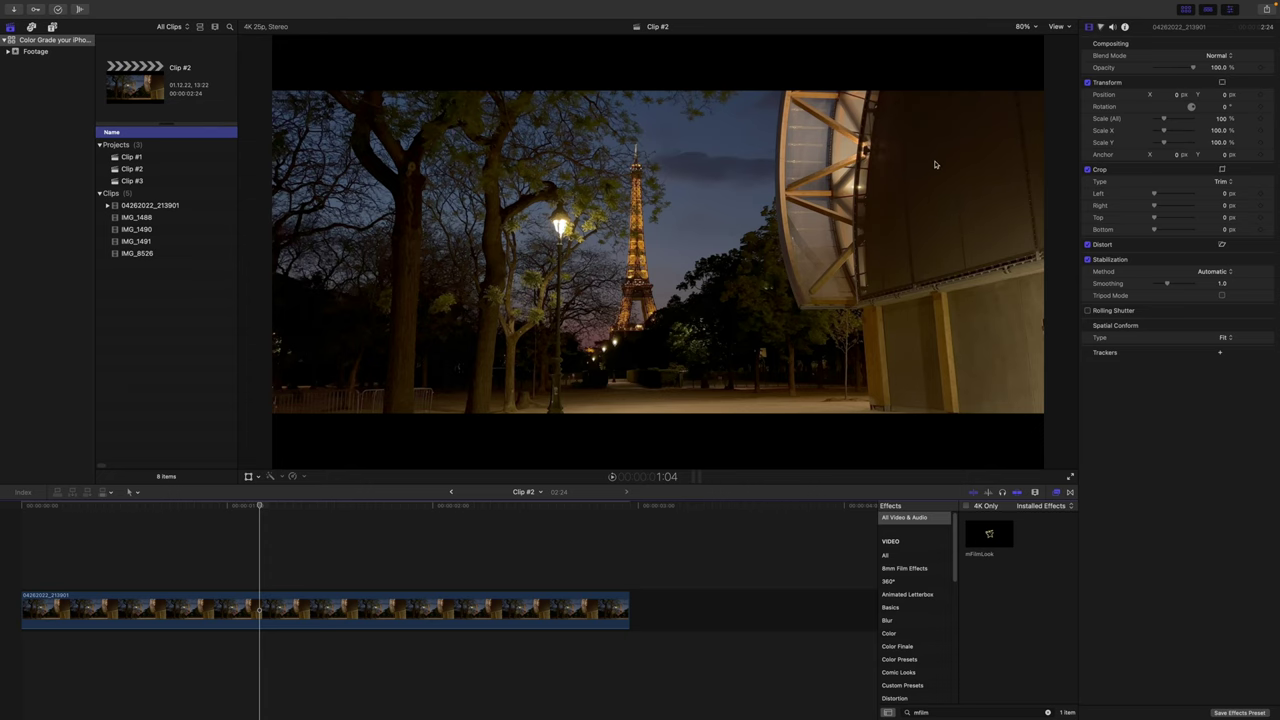
With the luma waveform shown and the browser hidden, slightly lower the Eiffel Tower clip's shadows and midtones brightness using color wheels
{"action": "left_click", "coordinate": [1100, 28]}
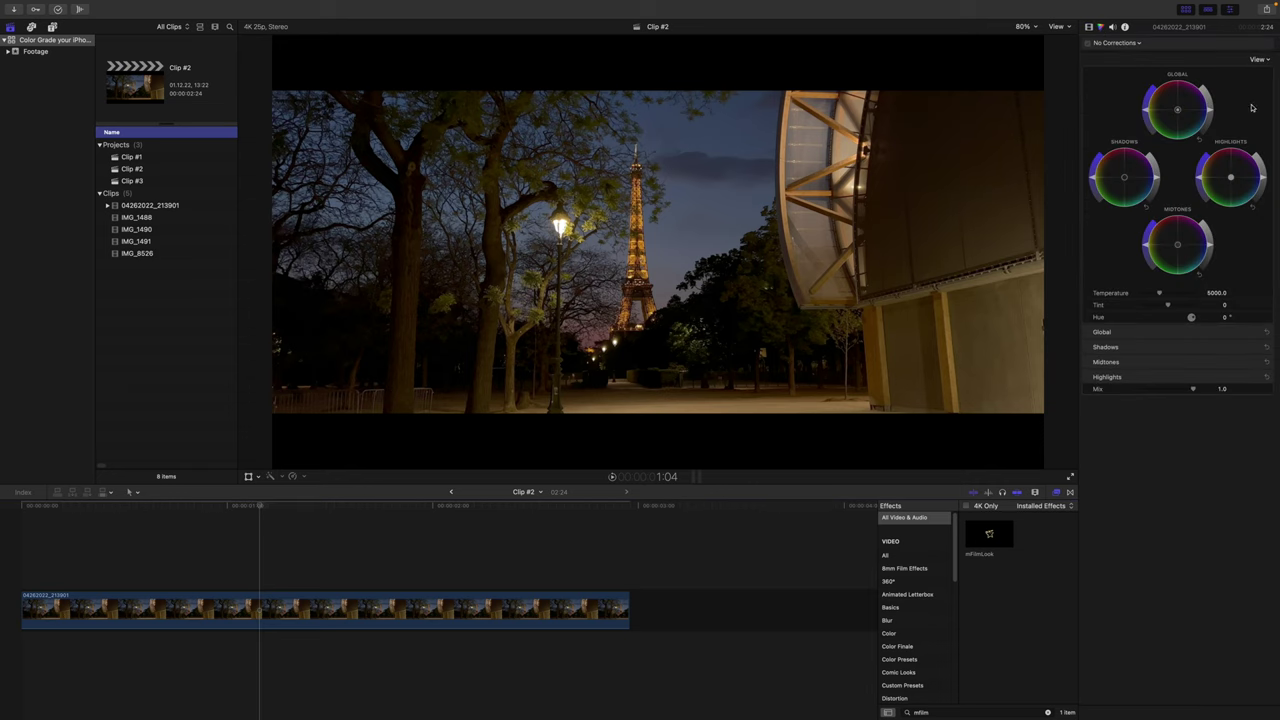
{"action": "key", "text": "super+7"}
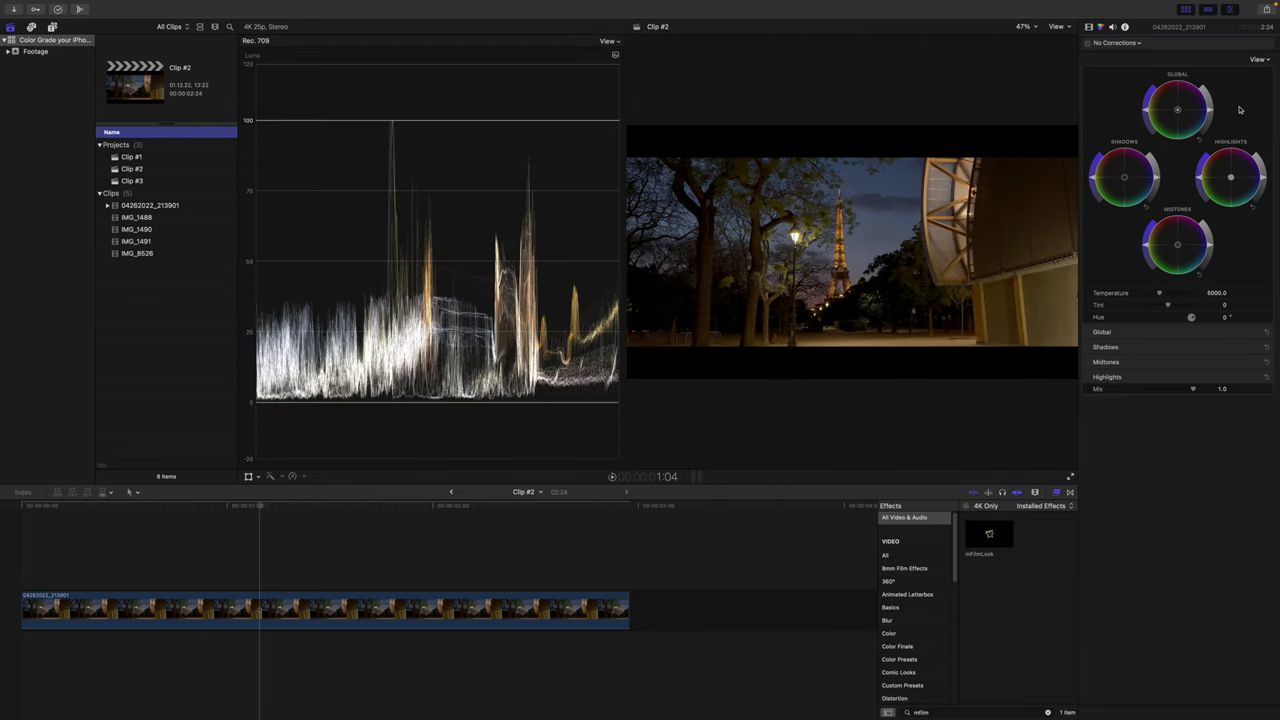
{"action": "left_click", "coordinate": [1185, 9]}
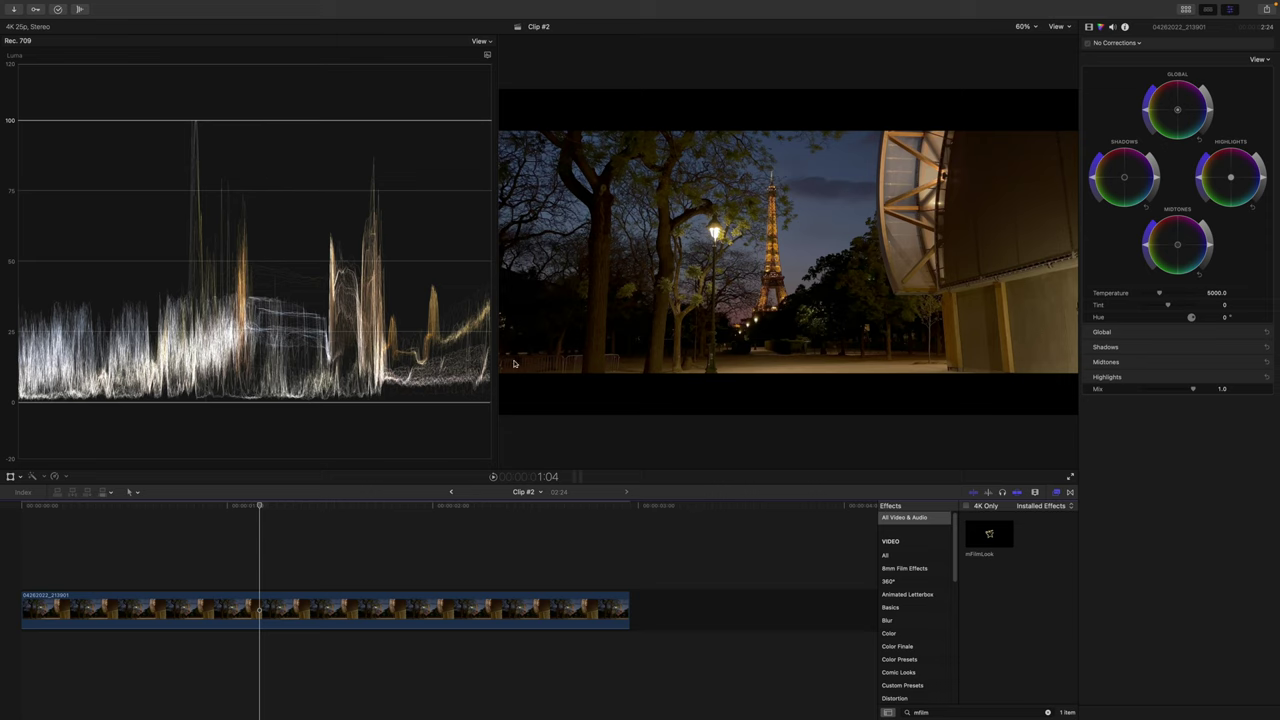
{"action": "left_click", "coordinate": [1157, 181]}
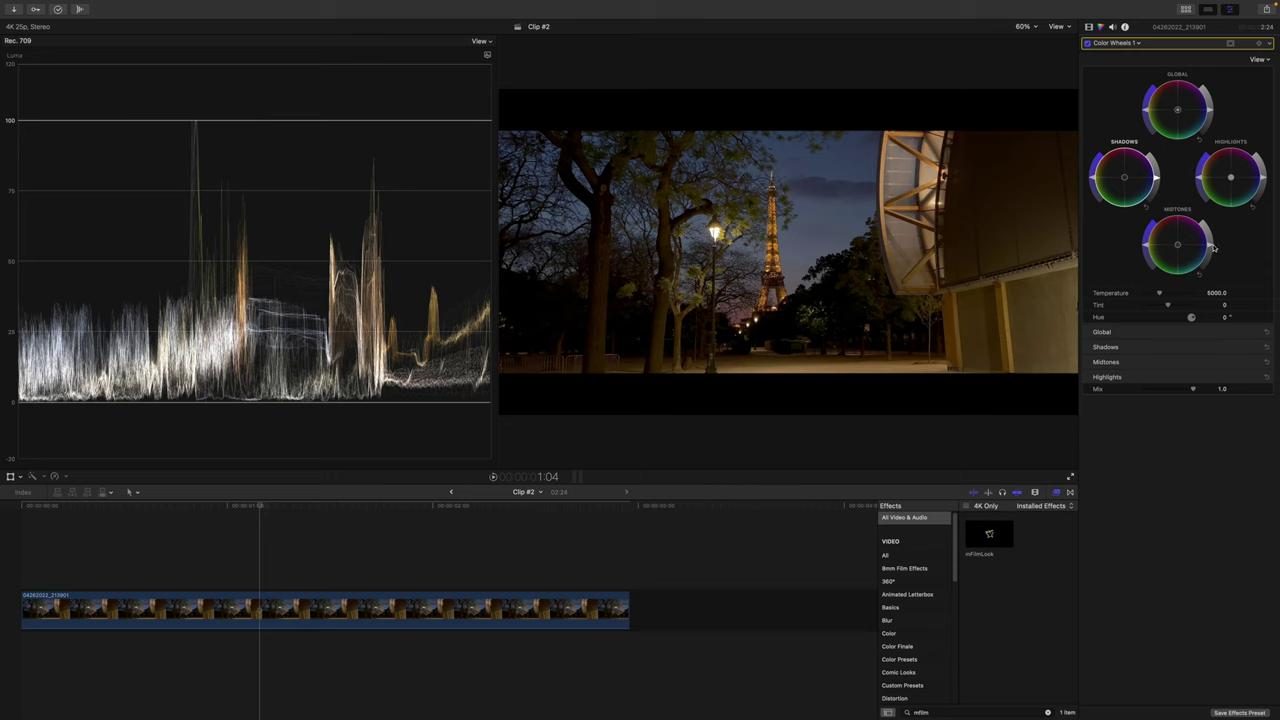
{"action": "left_click_drag", "start_coordinate": [1211, 248], "coordinate": [1211, 255]}
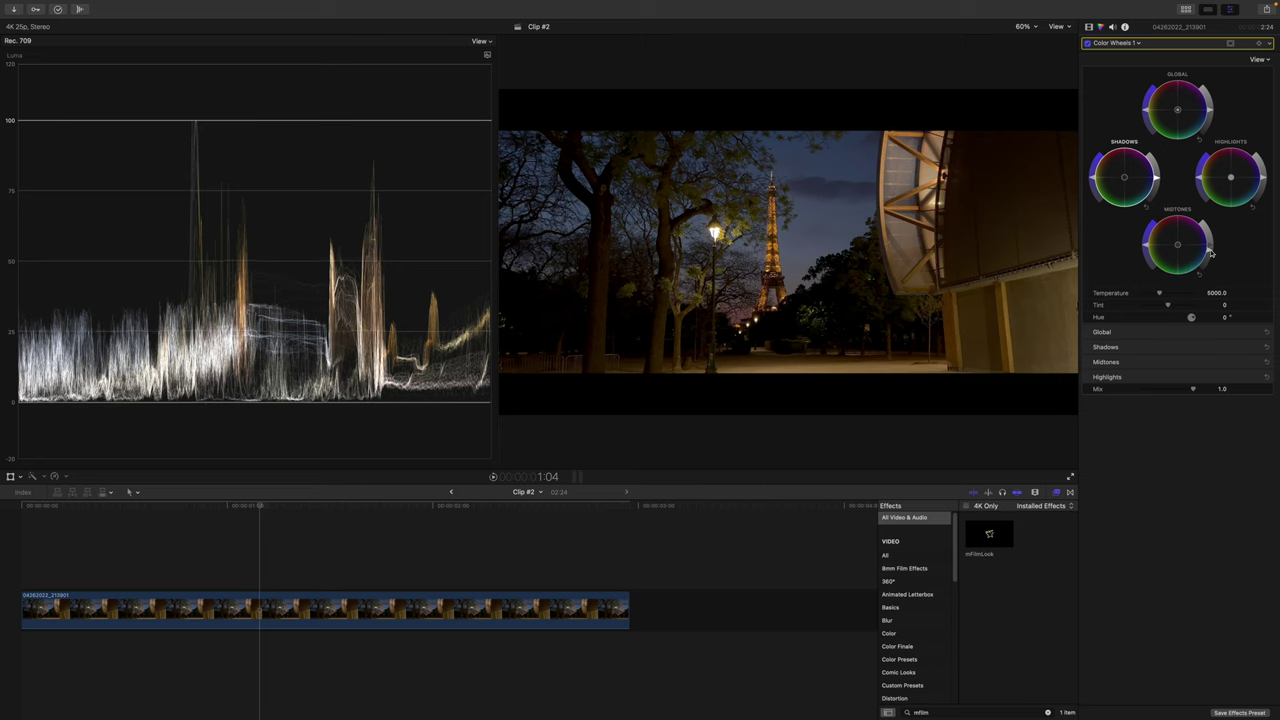
Add a second Color Wheels correction, tint its highlights, midtones and shadows slightly blue, and compare it off and on
{"action": "left_click", "coordinate": [1132, 44]}
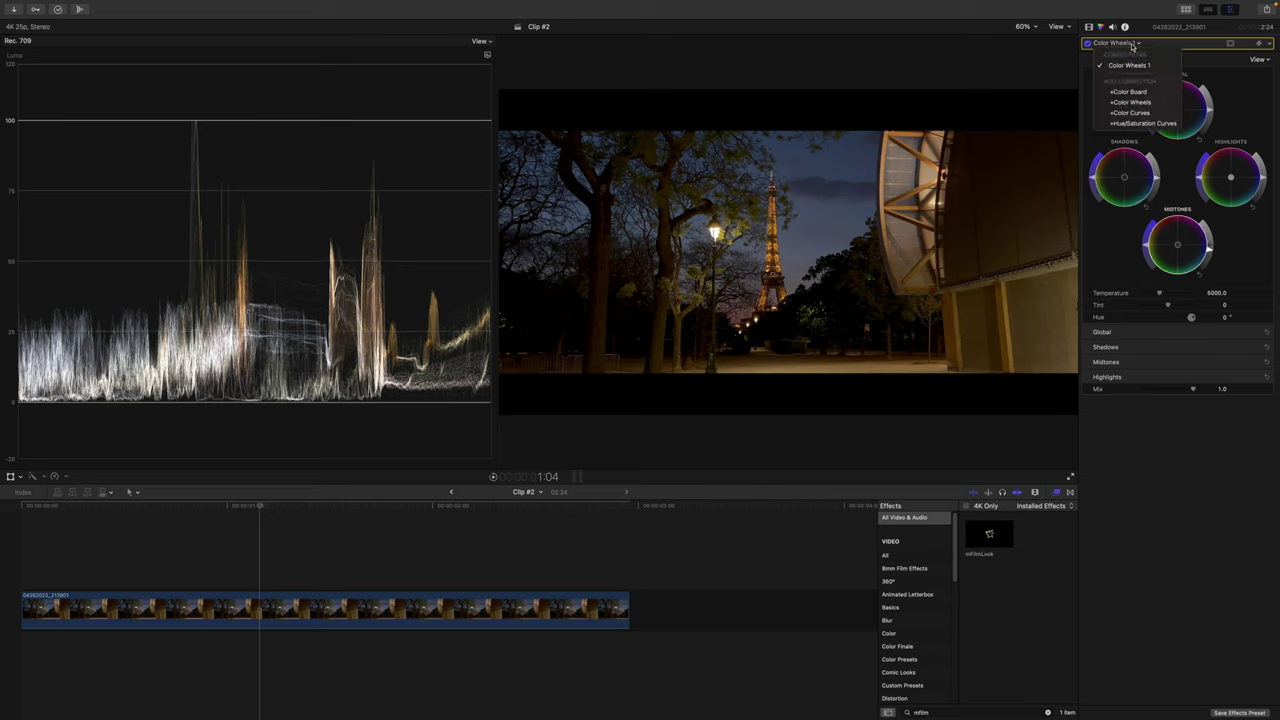
{"action": "left_click", "coordinate": [1145, 107]}
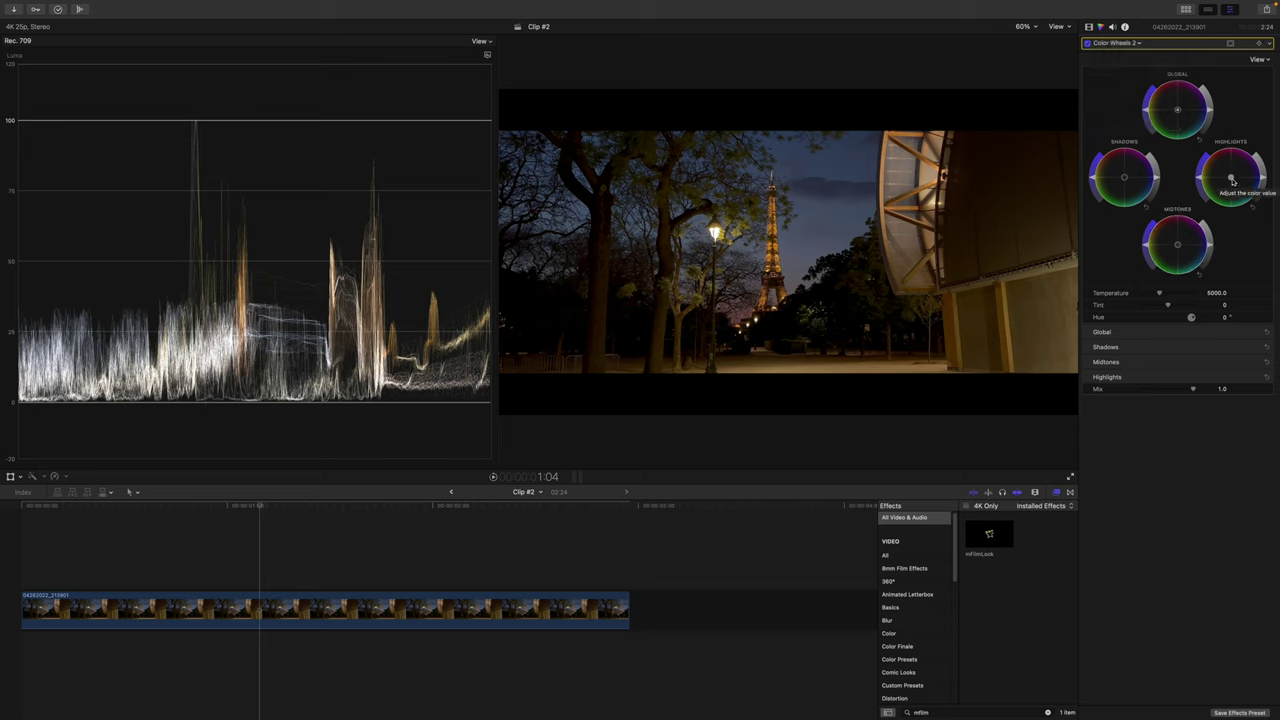
{"action": "left_click", "coordinate": [1232, 180]}
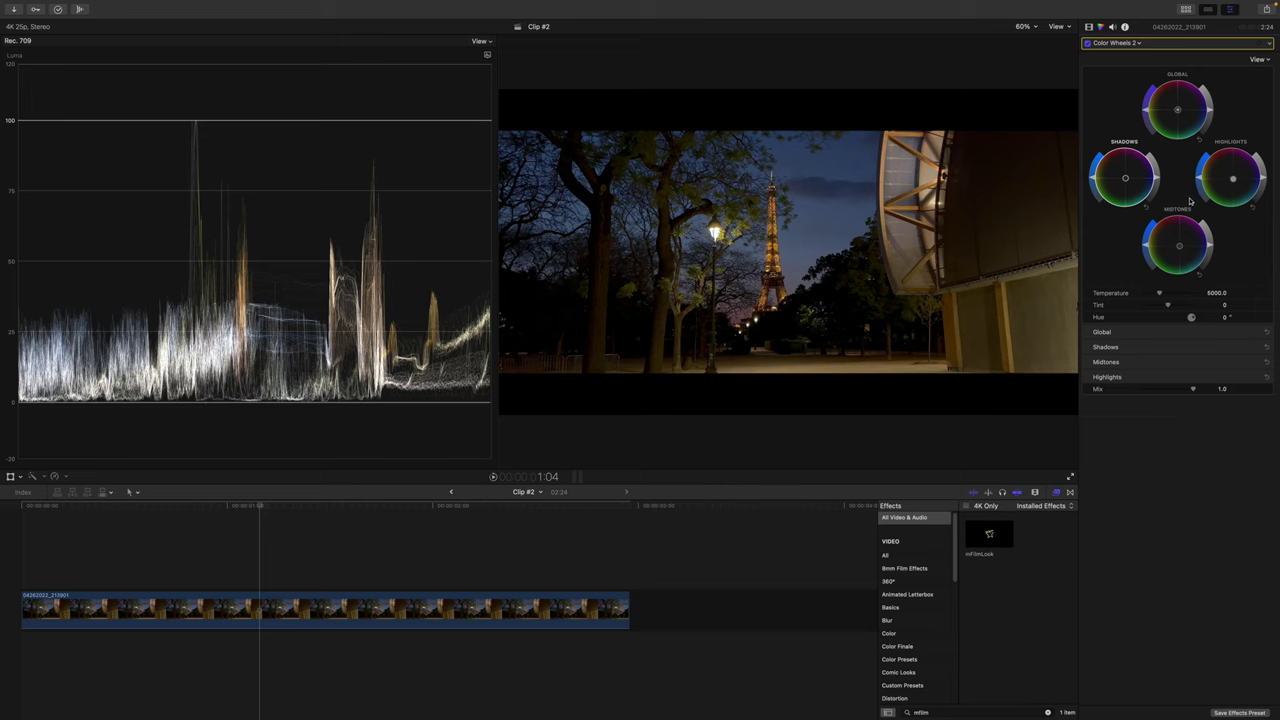
{"action": "left_click", "coordinate": [1234, 180]}
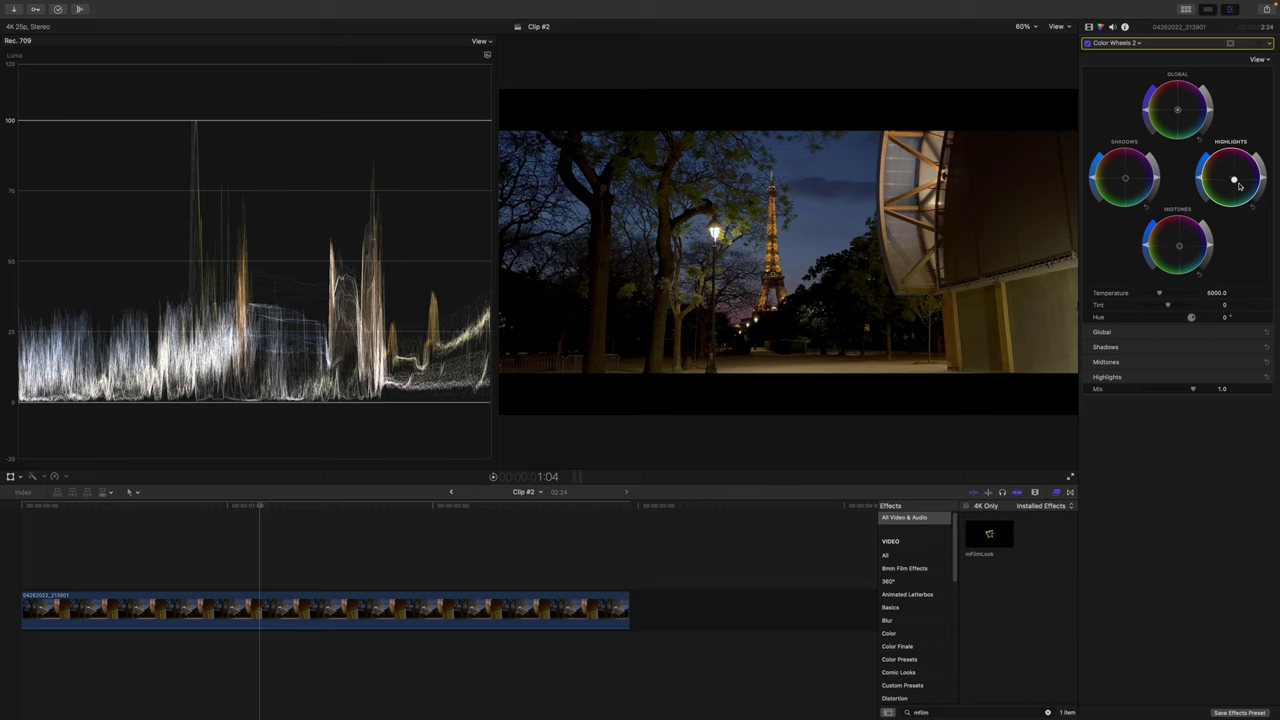
{"action": "left_click", "coordinate": [1182, 250]}
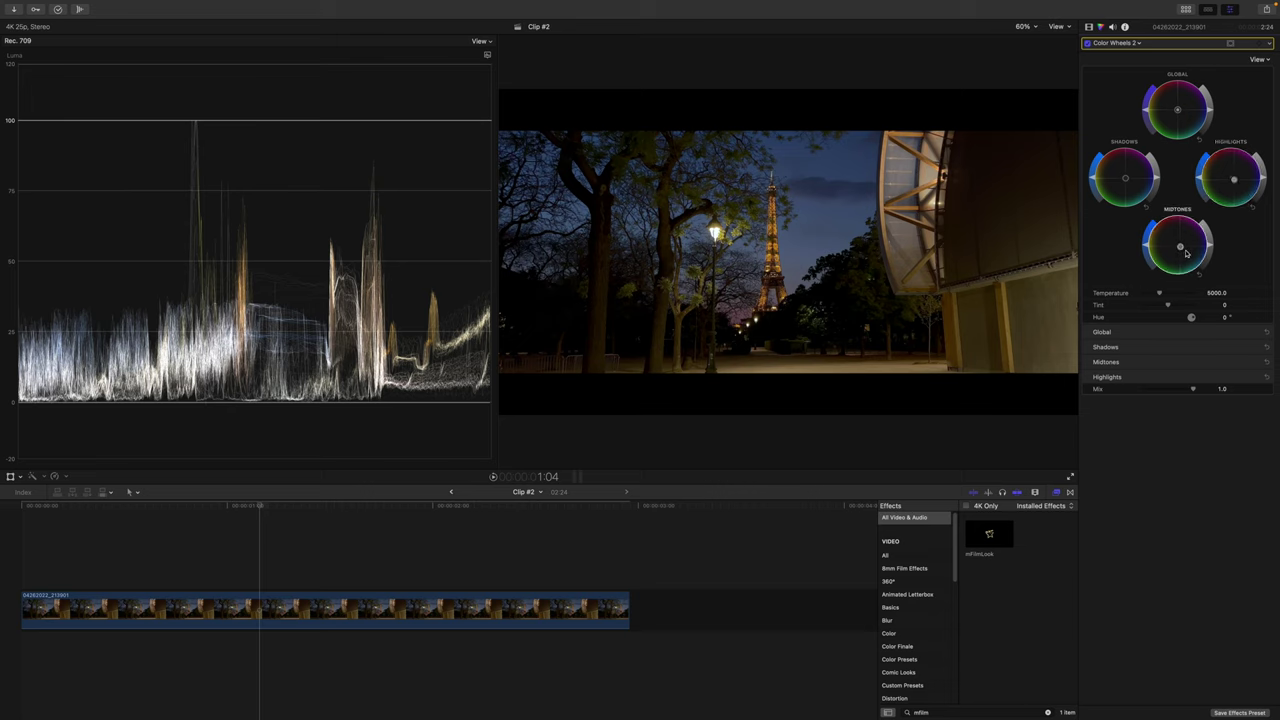
{"action": "left_click", "coordinate": [1127, 181]}
{"action": "left_click", "coordinate": [1088, 44]}
{"action": "left_click", "coordinate": [1088, 44]}
Show the vectorscope, add a Hue/Saturation Curves correction, and slightly lower orange on its Hue vs Sat curve, sampling the lit structure
{"action": "left_click", "coordinate": [488, 55]}
{"action": "left_click", "coordinate": [522, 88]}
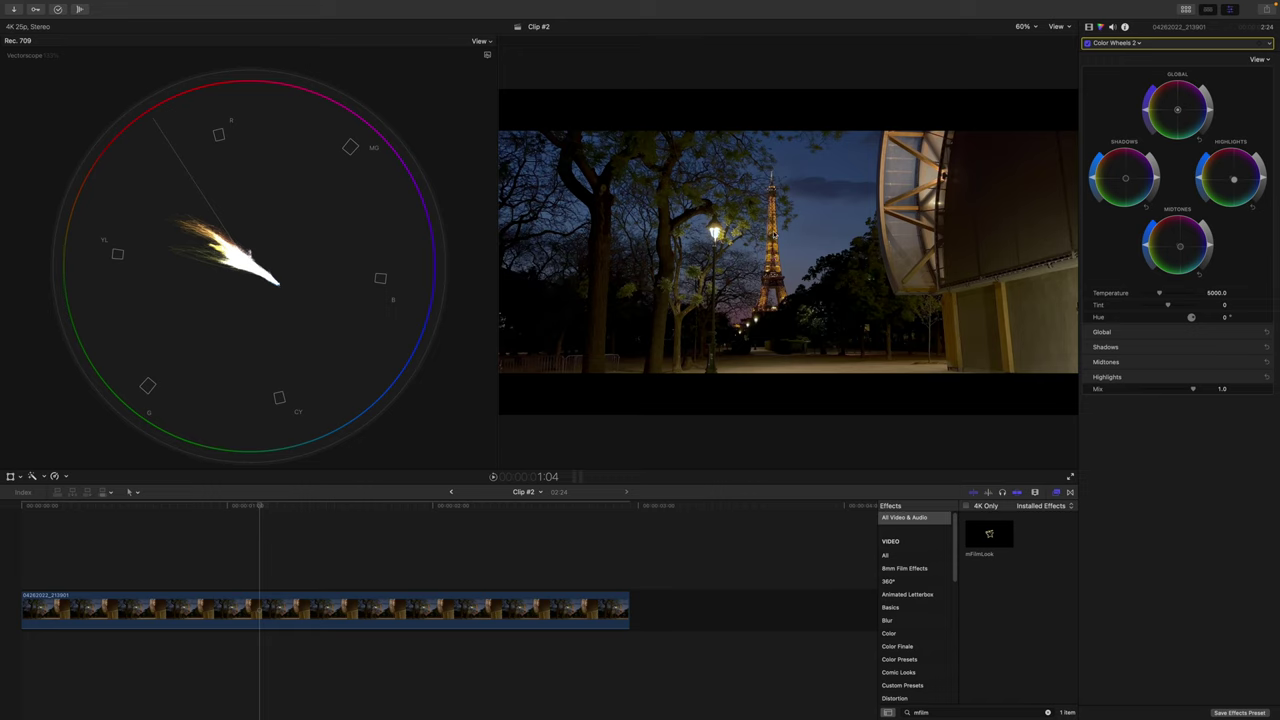
{"action": "left_click", "coordinate": [1131, 45]}
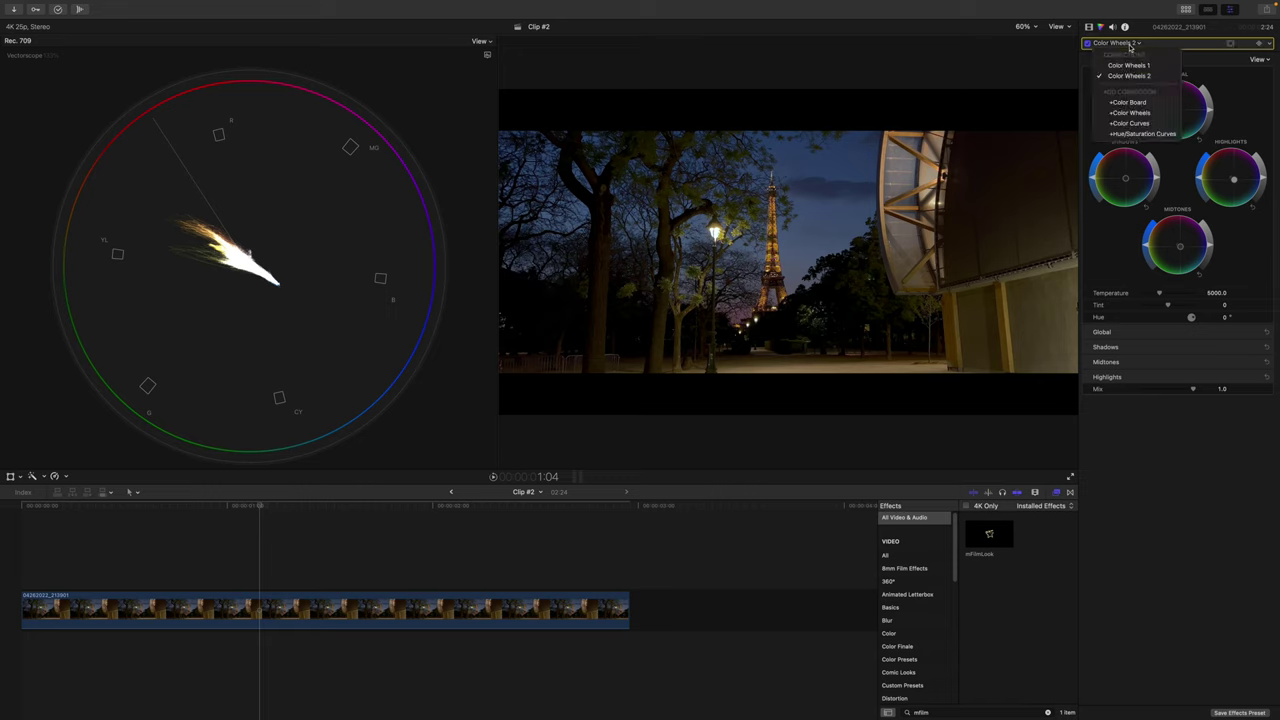
{"action": "left_click", "coordinate": [1142, 136]}
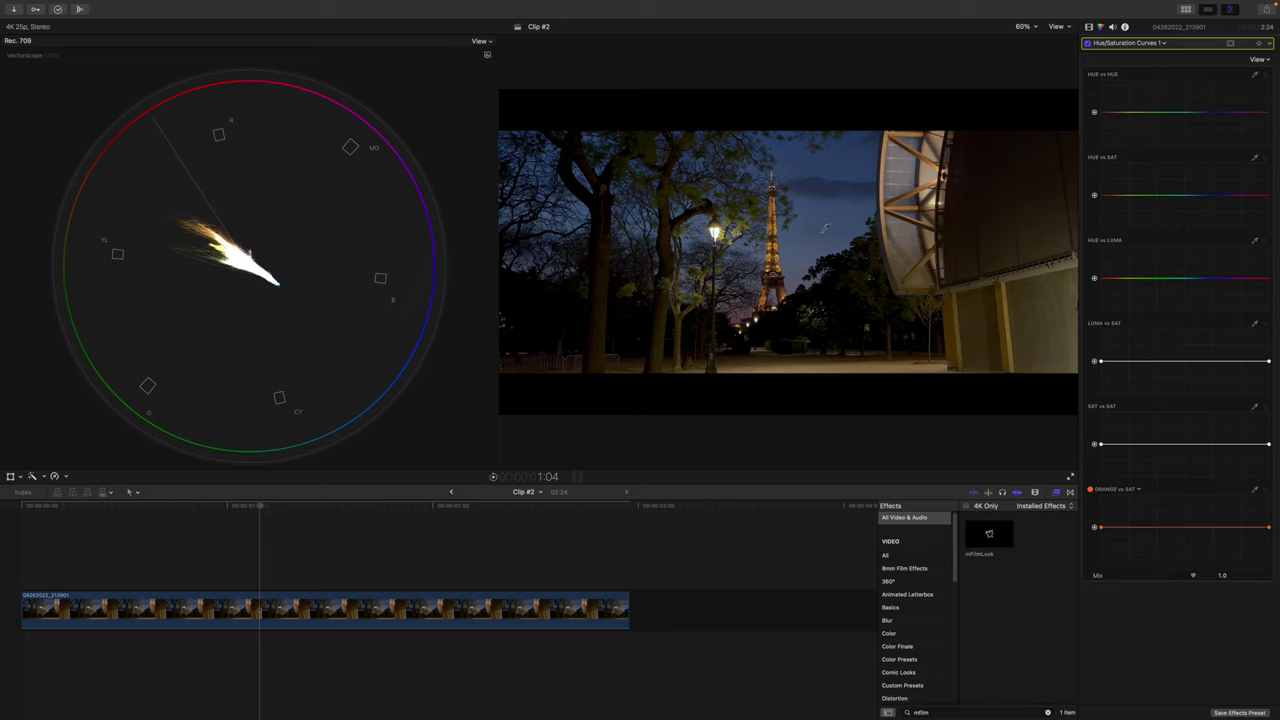
{"action": "left_click", "coordinate": [877, 215]}
{"action": "left_click_drag", "start_coordinate": [1119, 199], "coordinate": [1120, 203]}
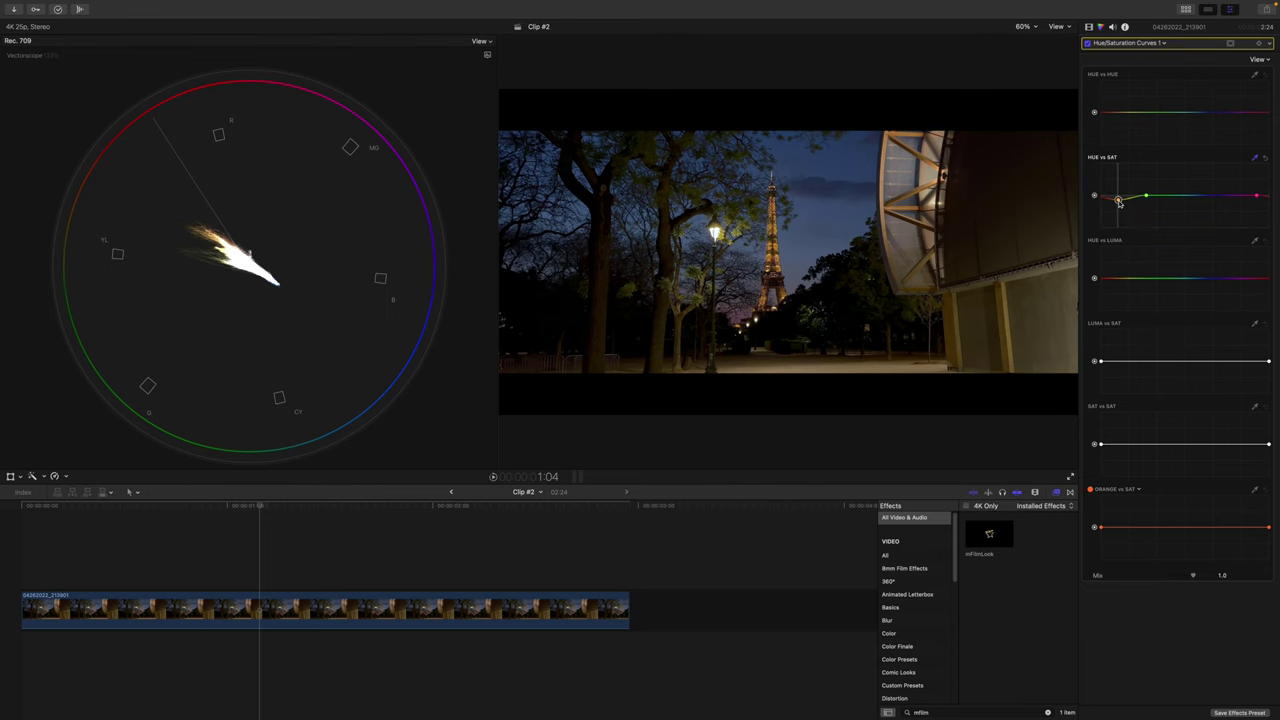
Hide the video scopes and add a third Color Wheels correction with a shape mask
{"action": "key", "text": "super+0"}
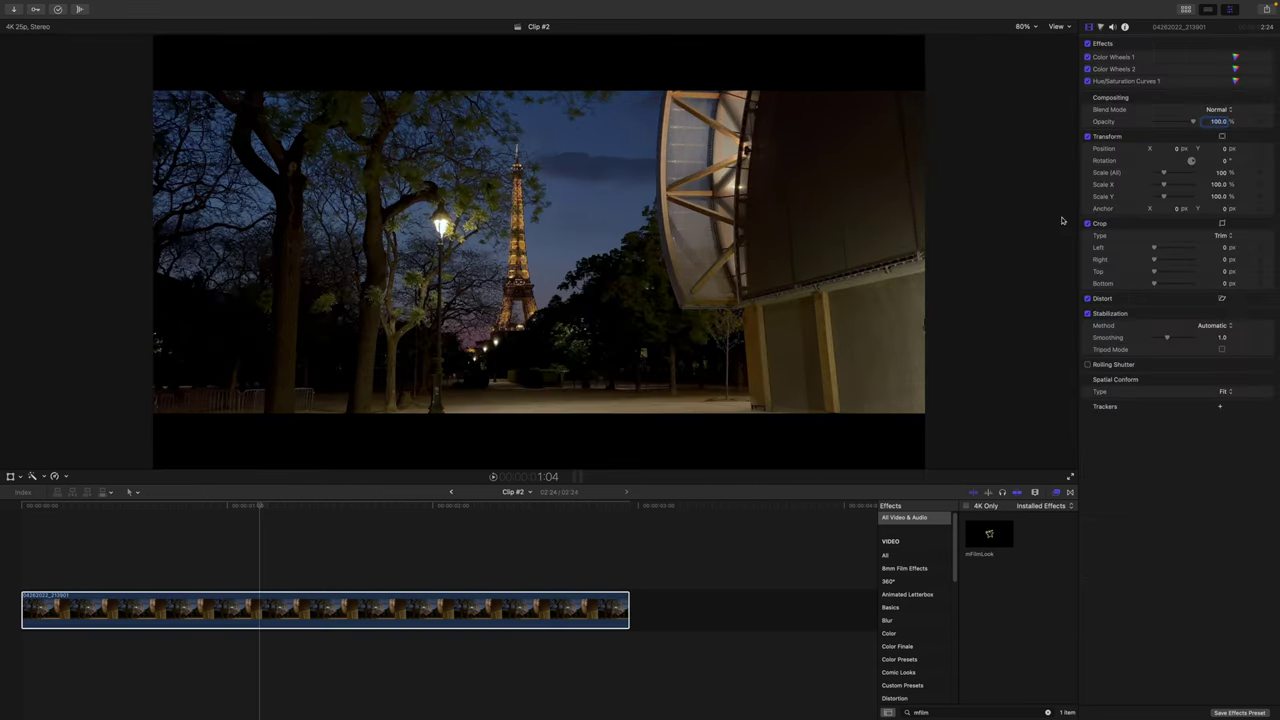
{"action": "left_click", "coordinate": [1104, 29]}
{"action": "left_click", "coordinate": [1128, 43]}
{"action": "left_click", "coordinate": [1130, 124]}
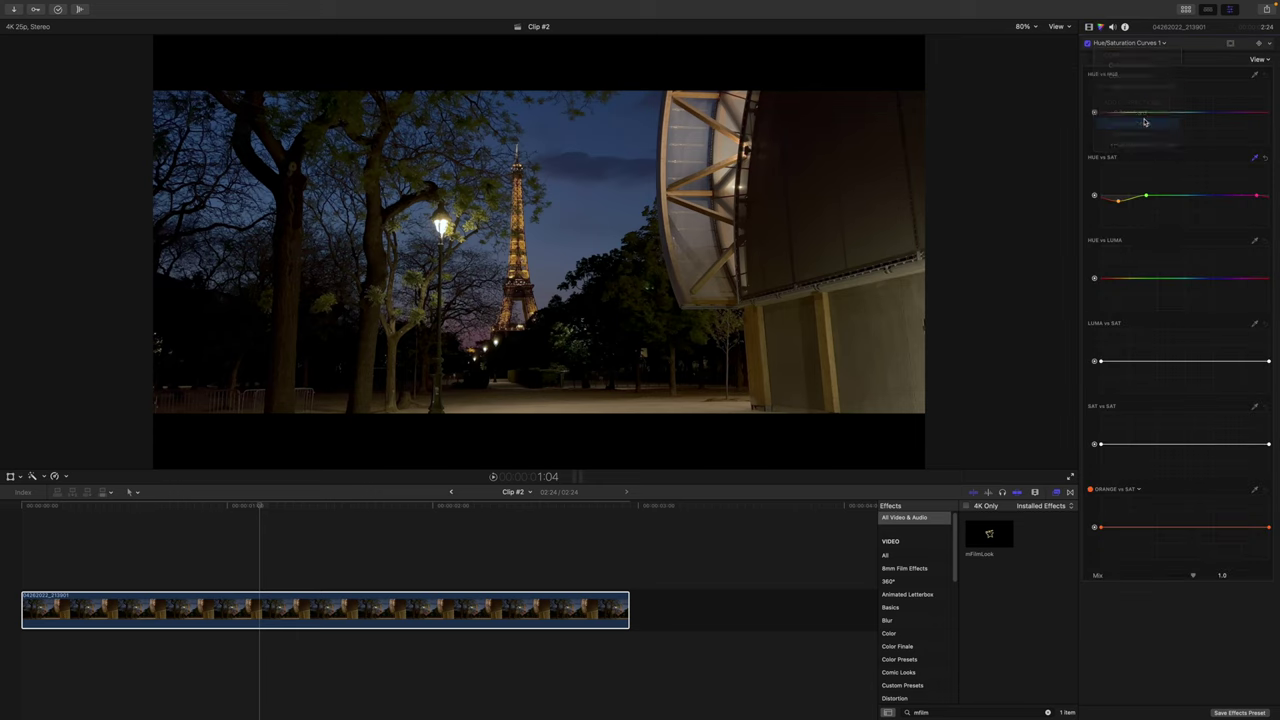
{"action": "left_click", "coordinate": [1230, 43]}
{"action": "left_click", "coordinate": [1185, 50]}
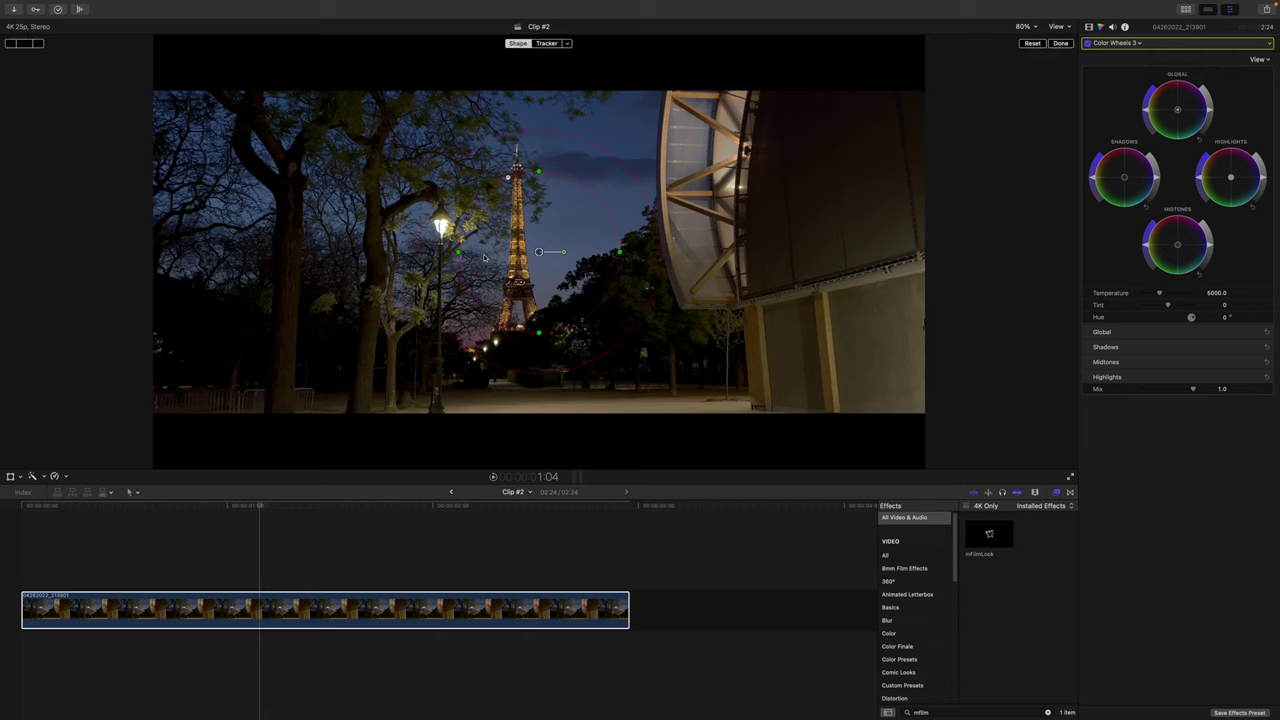
Fit the shape mask as a tall, narrow ellipse around the Eiffel Tower, widen its feathering, and target the area outside it
{"action": "left_click_drag", "start_coordinate": [539, 251], "coordinate": [518, 288]}
{"action": "left_click_drag", "start_coordinate": [518, 210], "coordinate": [518, 150]}
{"action": "left_click_drag", "start_coordinate": [518, 288], "coordinate": [494, 266]}
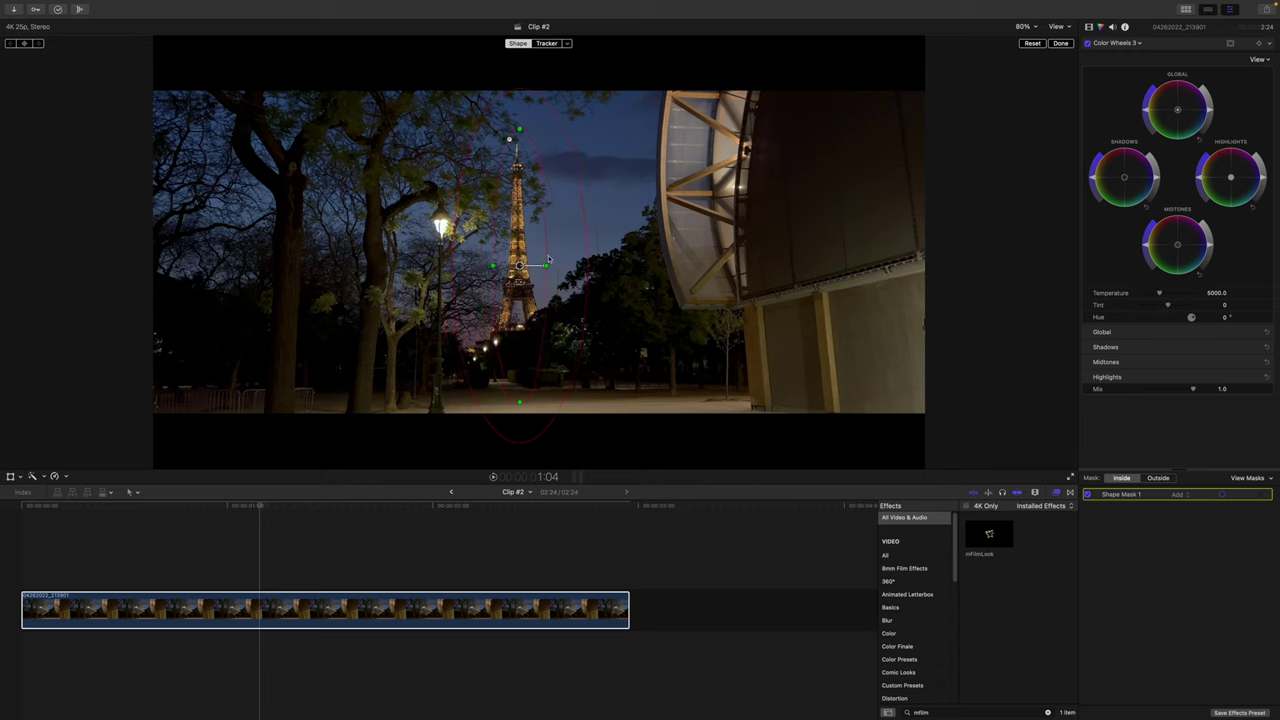
{"action": "left_click_drag", "start_coordinate": [581, 202], "coordinate": [614, 200]}
{"action": "left_click", "coordinate": [1159, 478]}
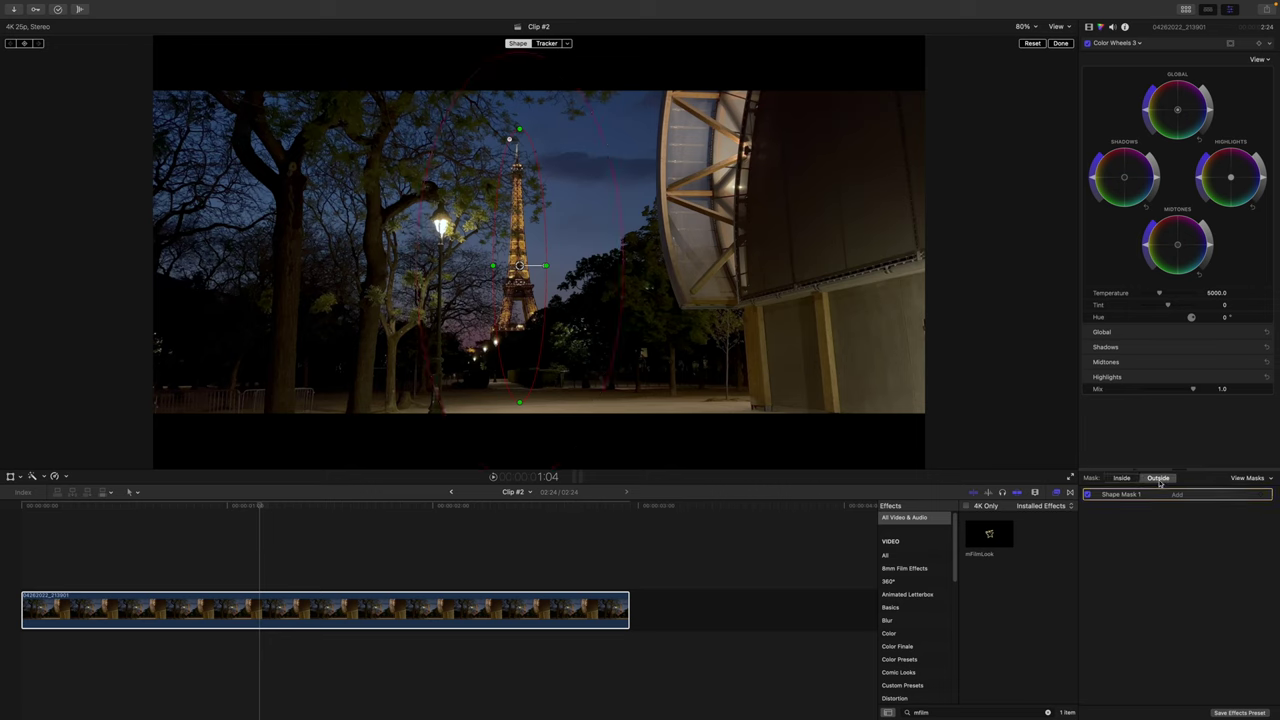
Darken the highlights and midtones outside the Eiffel Tower mask, and slightly brighten the highlights inside it
{"action": "left_click_drag", "start_coordinate": [1263, 180], "coordinate": [1261, 190]}
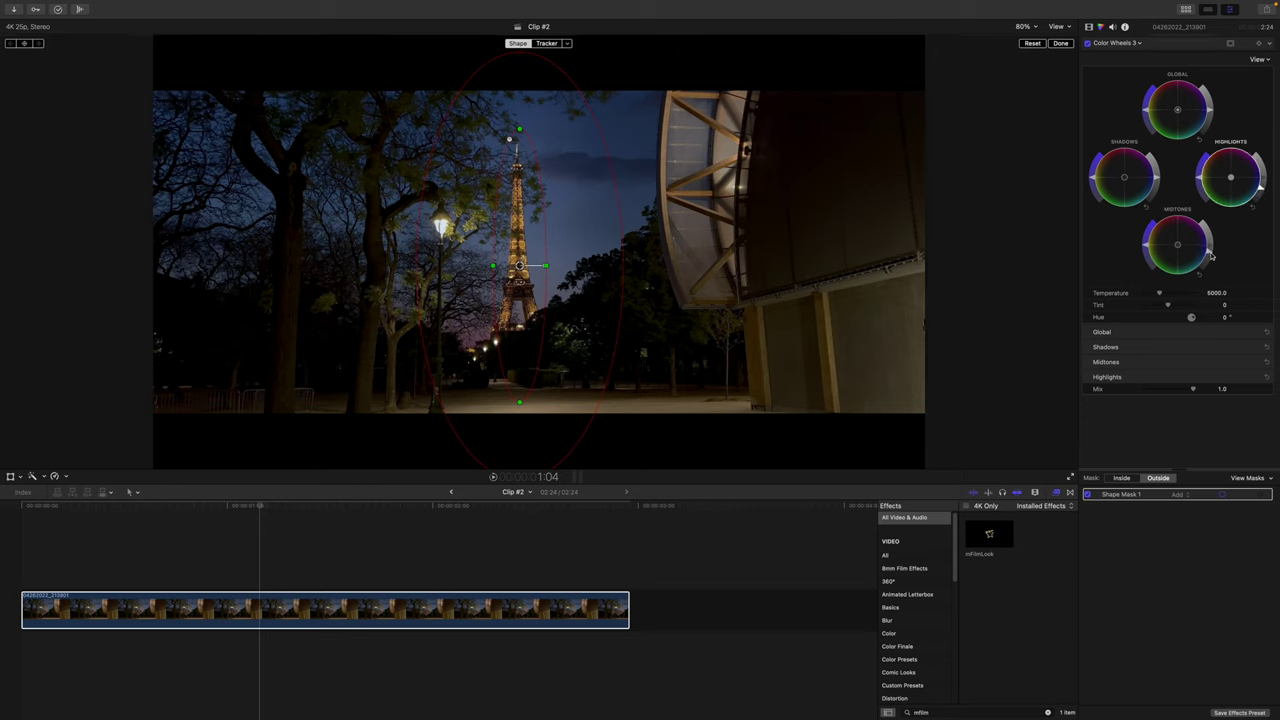
{"action": "left_click", "coordinate": [1210, 256]}
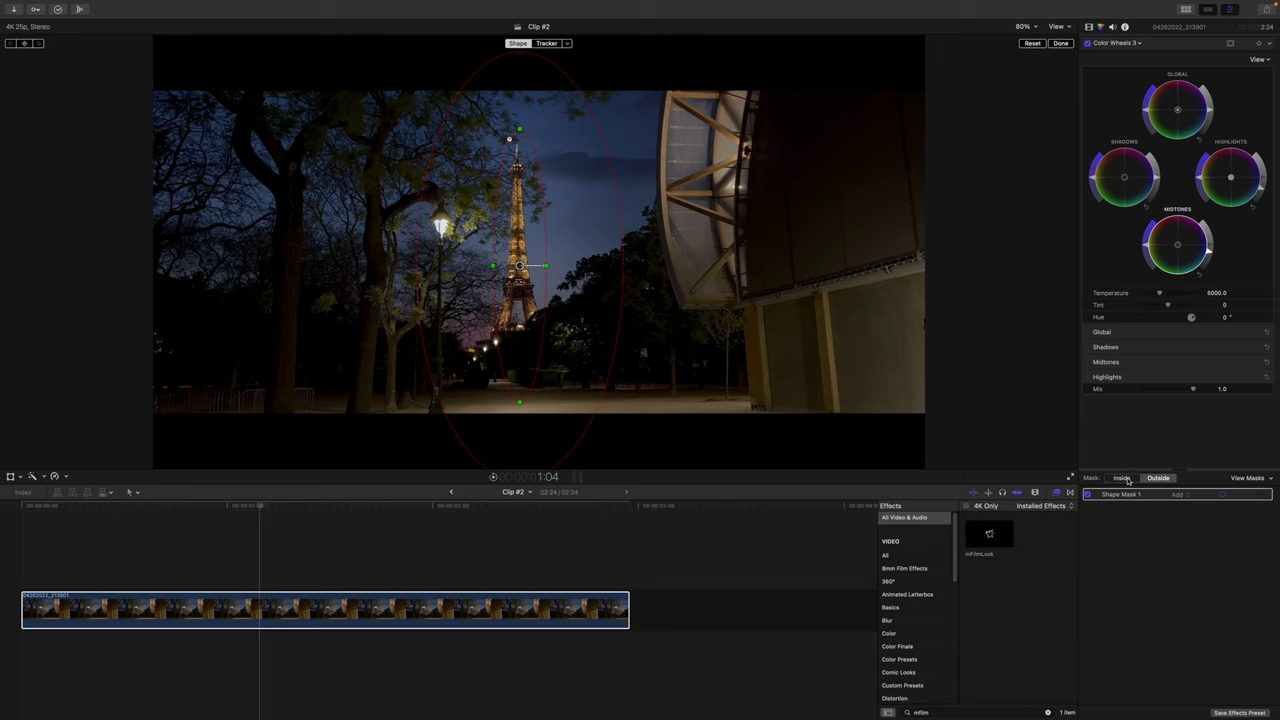
{"action": "left_click", "coordinate": [1122, 478]}
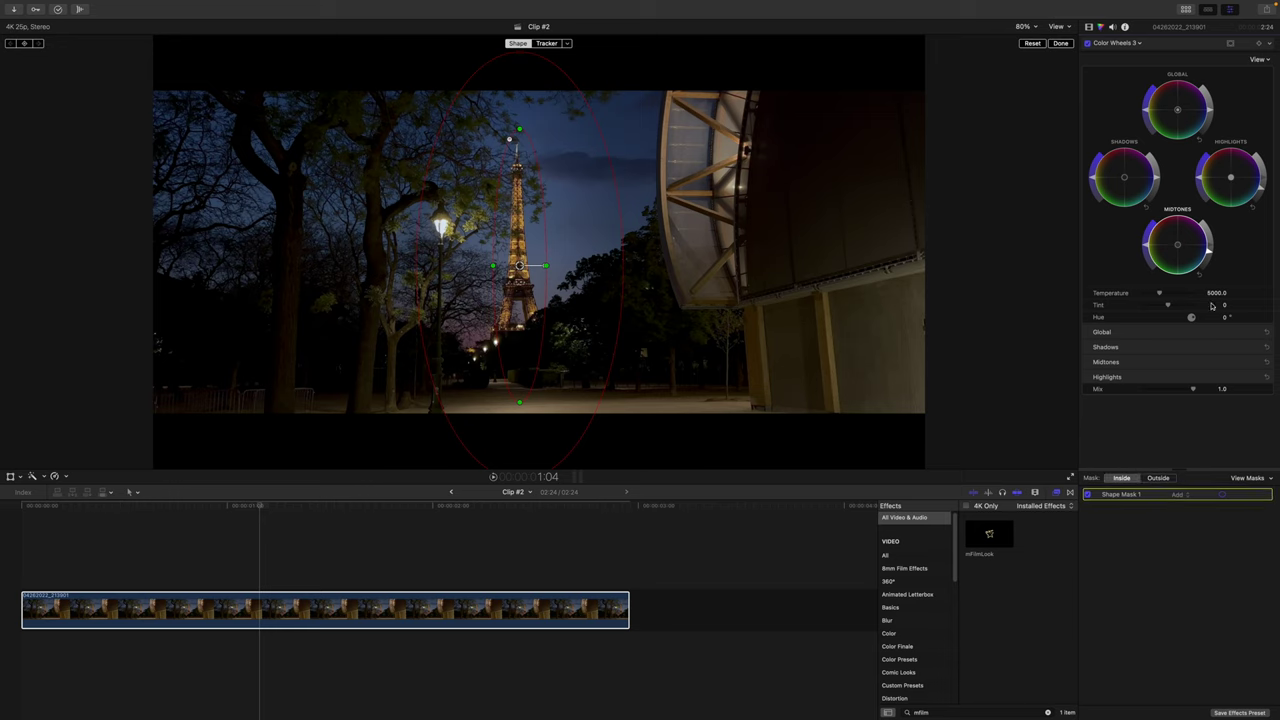
{"action": "left_click", "coordinate": [1262, 176]}
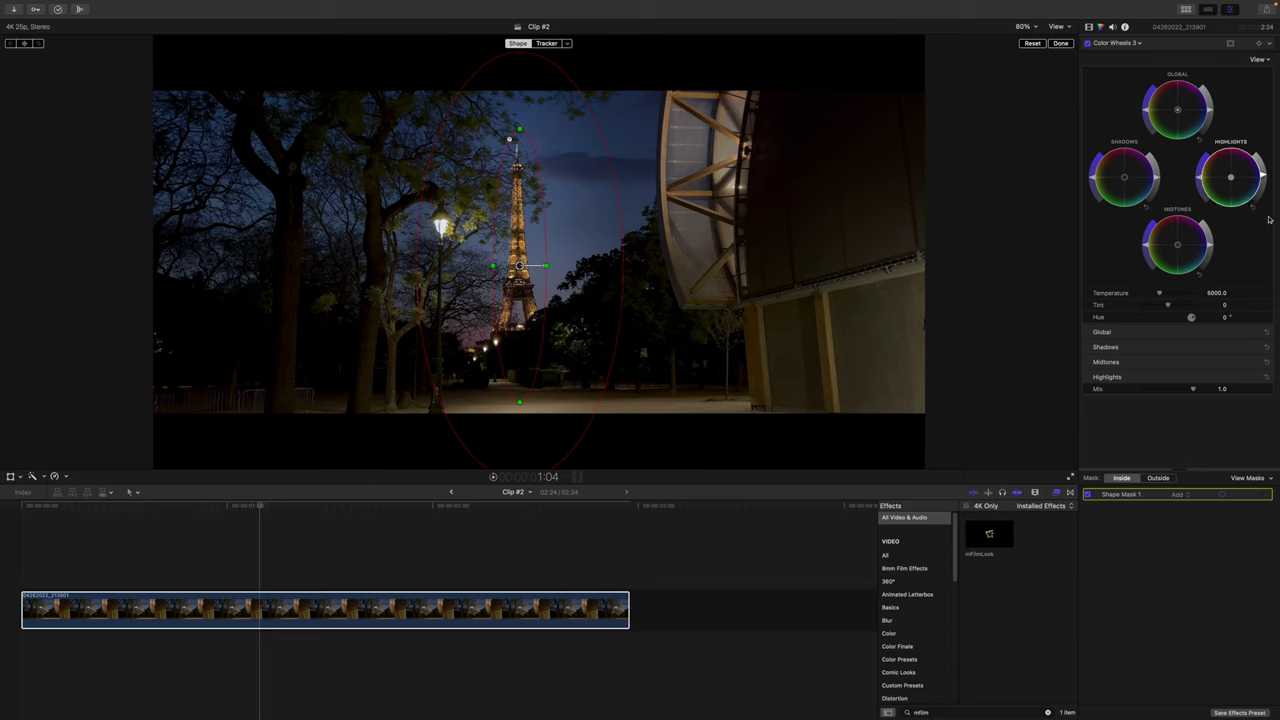
Compare the image with the Color Wheels 3 correction off and on
{"action": "left_click", "coordinate": [1098, 47]}
{"action": "left_click", "coordinate": [1087, 44]}
{"action": "left_click", "coordinate": [1087, 44]}
{"action": "left_click", "coordinate": [1087, 44]}
{"action": "left_click", "coordinate": [1087, 44]}
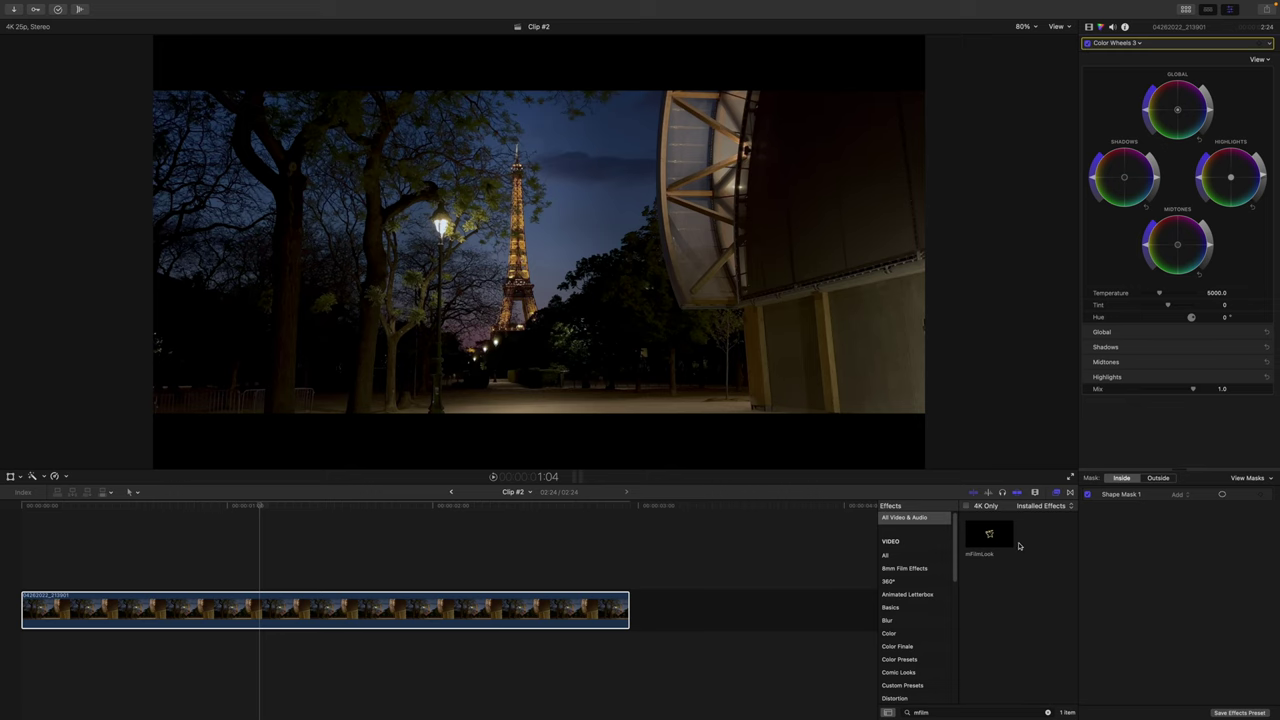
Apply the mFilmLook effect to the clip and enable its vignette, widening both ellipses and slightly lowering the intensity
{"action": "left_click_drag", "start_coordinate": [993, 538], "coordinate": [430, 611]}
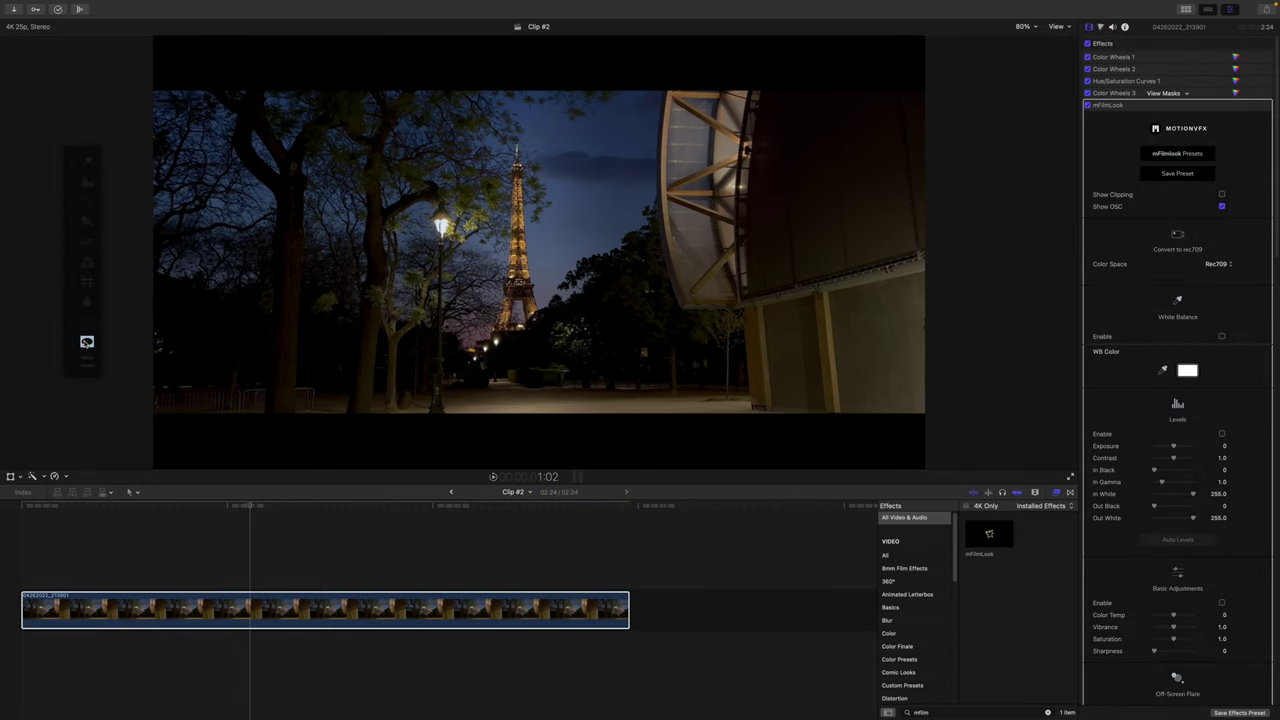
{"action": "left_click", "coordinate": [87, 342]}
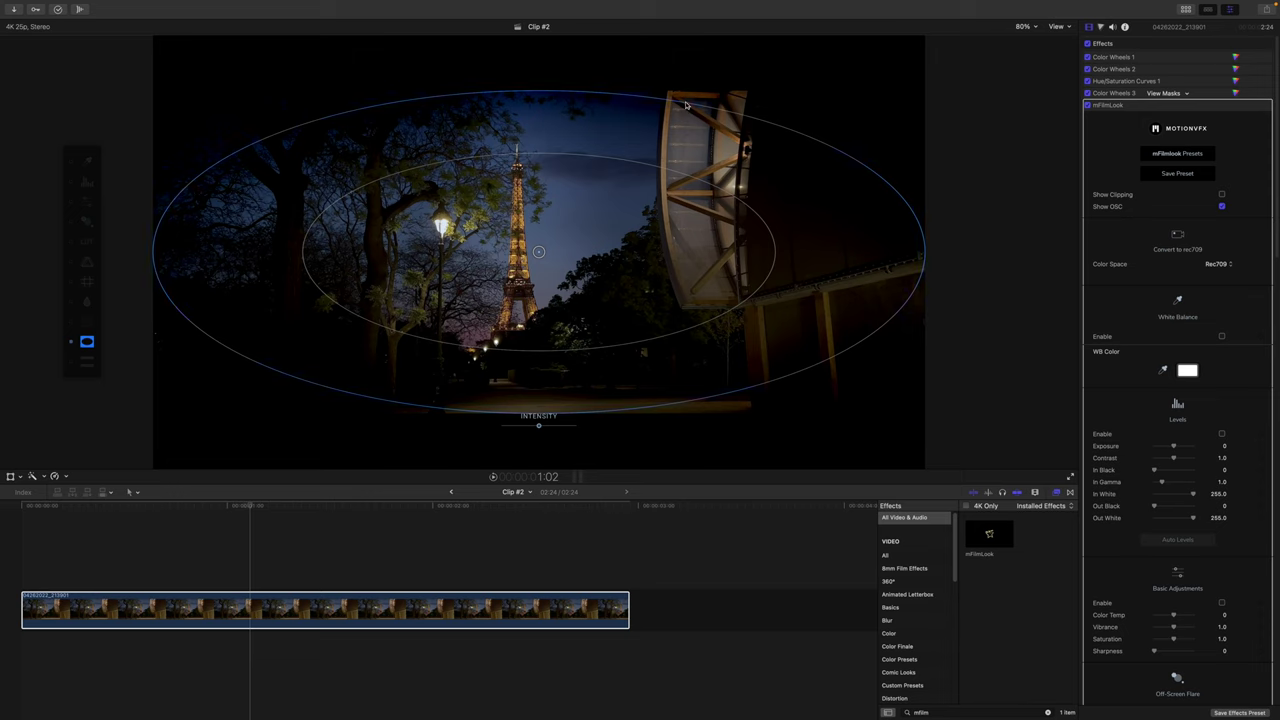
{"action": "left_click_drag", "start_coordinate": [686, 103], "coordinate": [779, 58]}
{"action": "left_click_drag", "start_coordinate": [850, 233], "coordinate": [790, 230]}
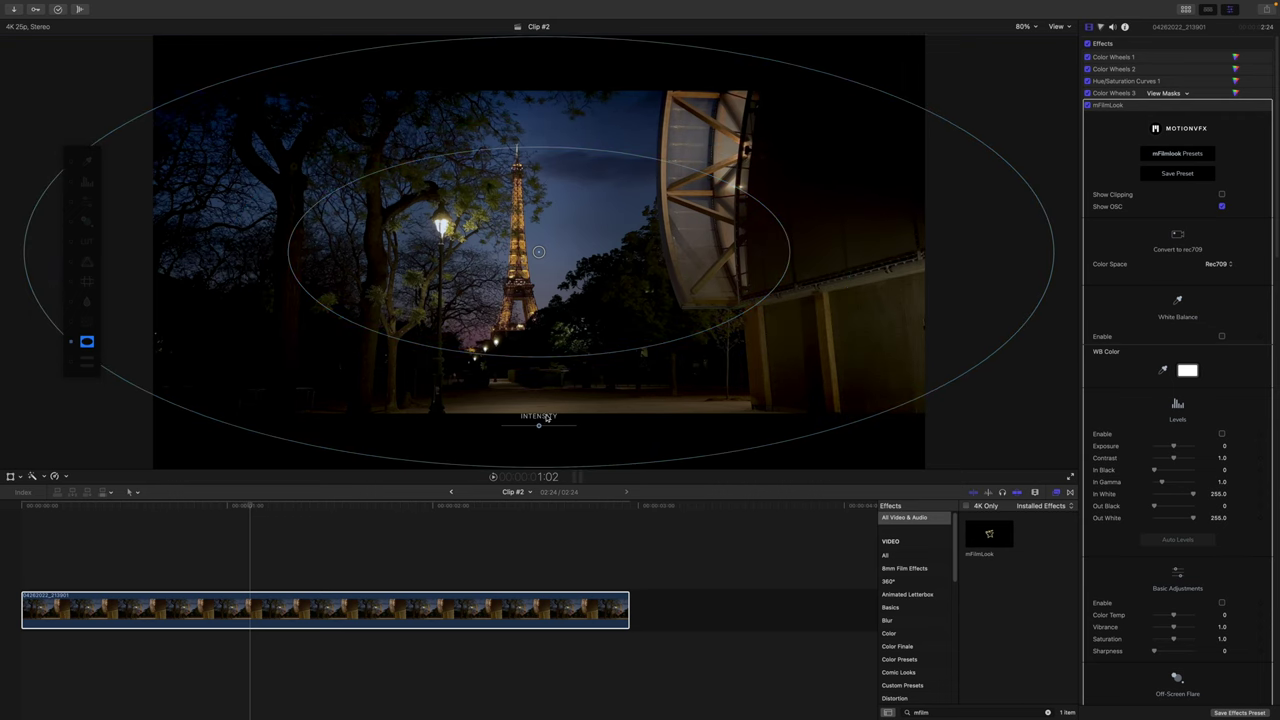
{"action": "left_click_drag", "start_coordinate": [538, 428], "coordinate": [532, 428]}
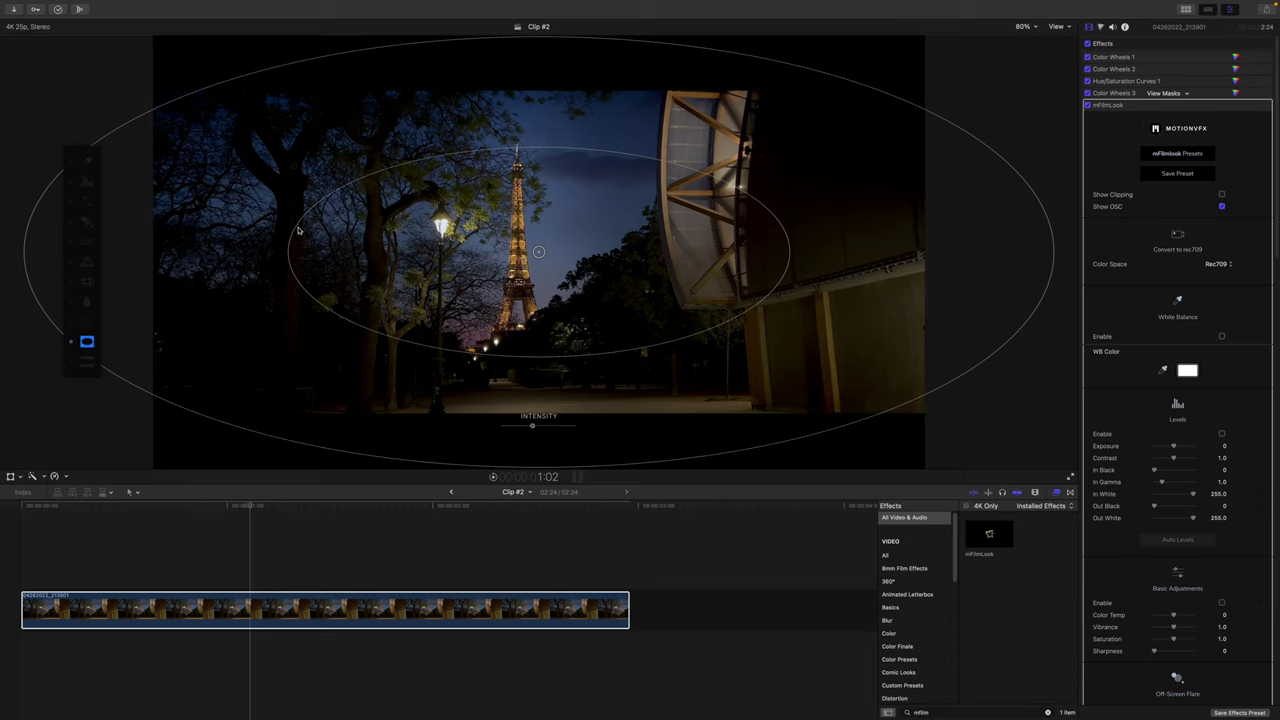
Refine the vignette by enlarging its inner ellipse, nudging its centre slightly, and shrinking the outer ellipse a little
{"action": "left_click_drag", "start_coordinate": [292, 232], "coordinate": [265, 240]}
{"action": "left_click_drag", "start_coordinate": [228, 242], "coordinate": [215, 243]}
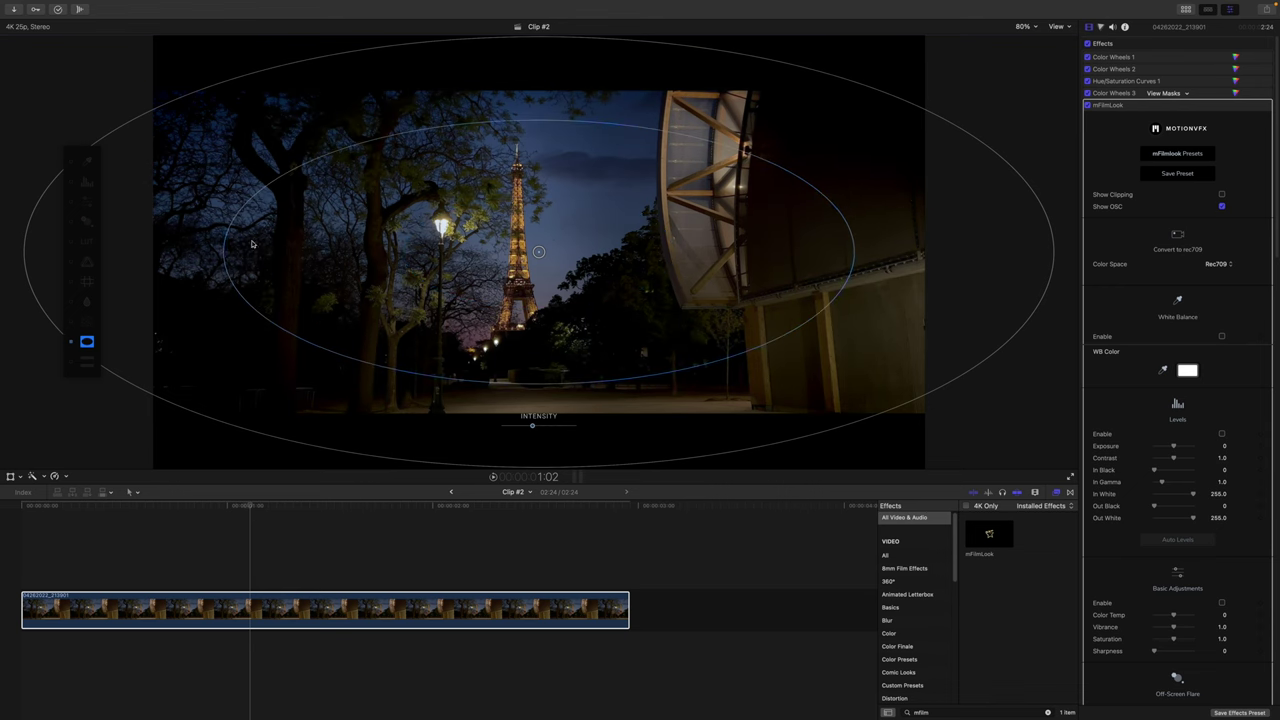
{"action": "left_click_drag", "start_coordinate": [537, 253], "coordinate": [532, 246]}
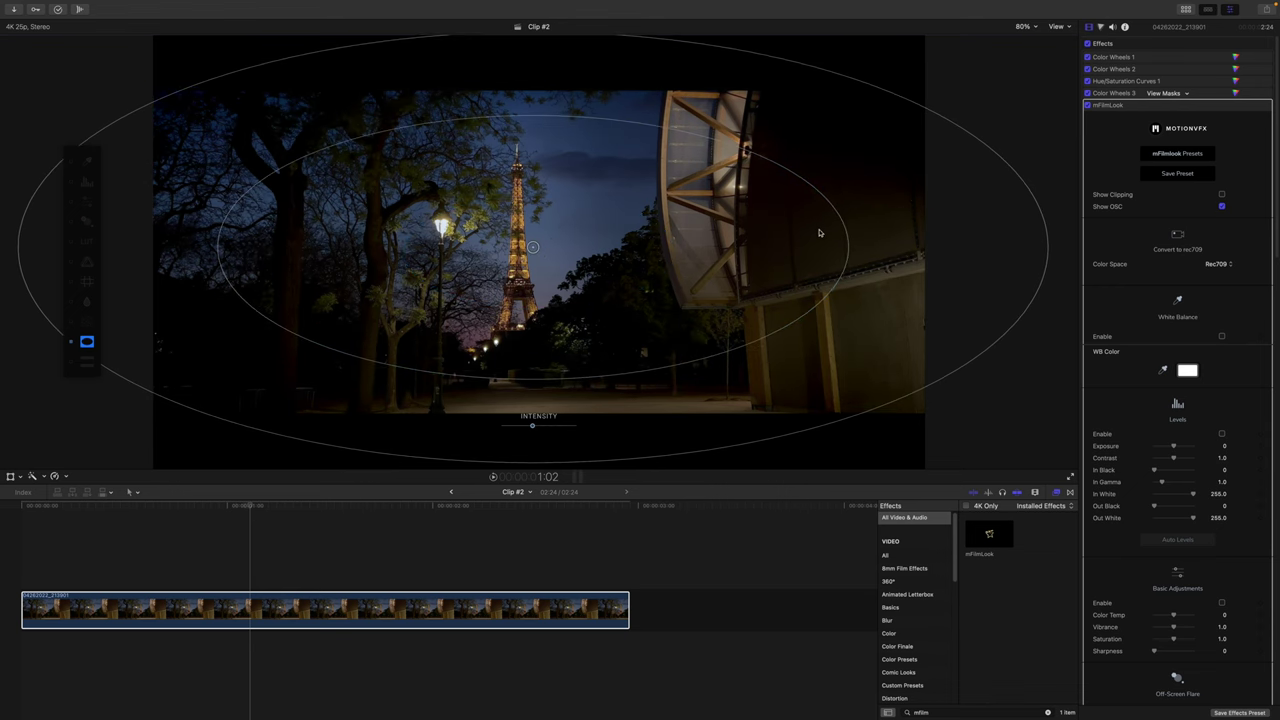
{"action": "left_click_drag", "start_coordinate": [838, 215], "coordinate": [848, 211]}
{"action": "left_click_drag", "start_coordinate": [533, 247], "coordinate": [536, 250]}
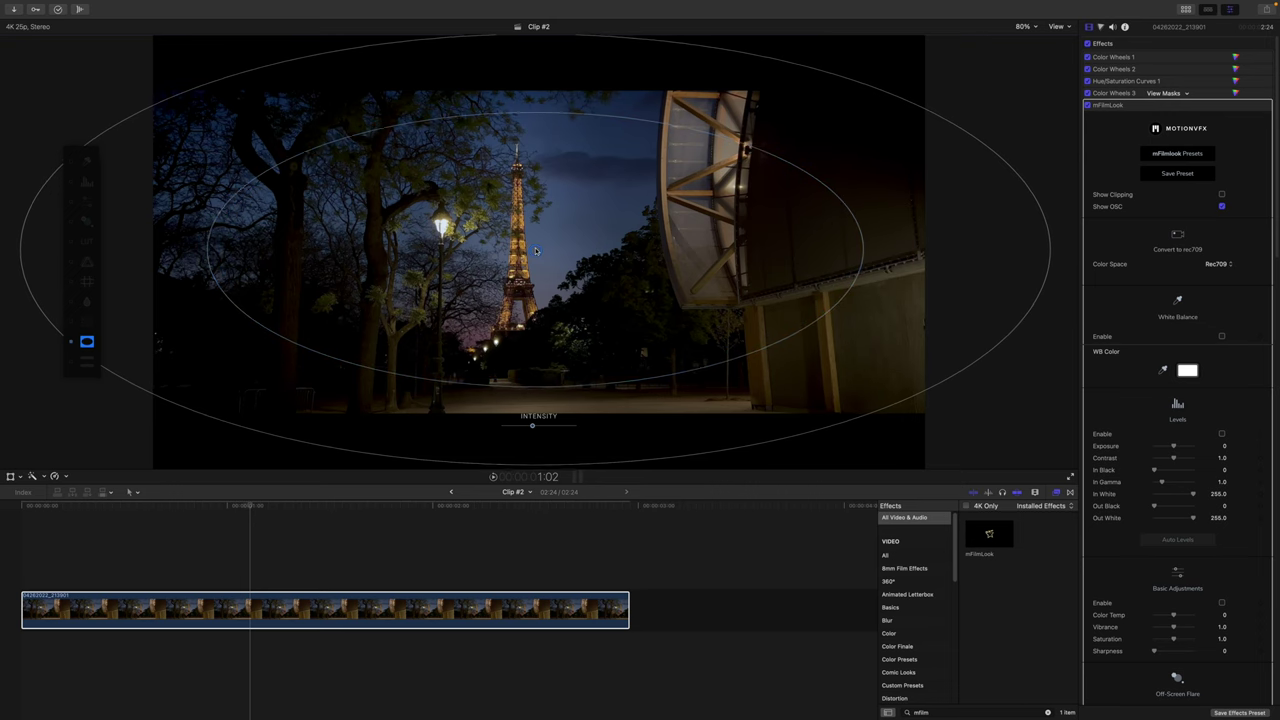
{"action": "left_click_drag", "start_coordinate": [1042, 214], "coordinate": [1028, 214]}
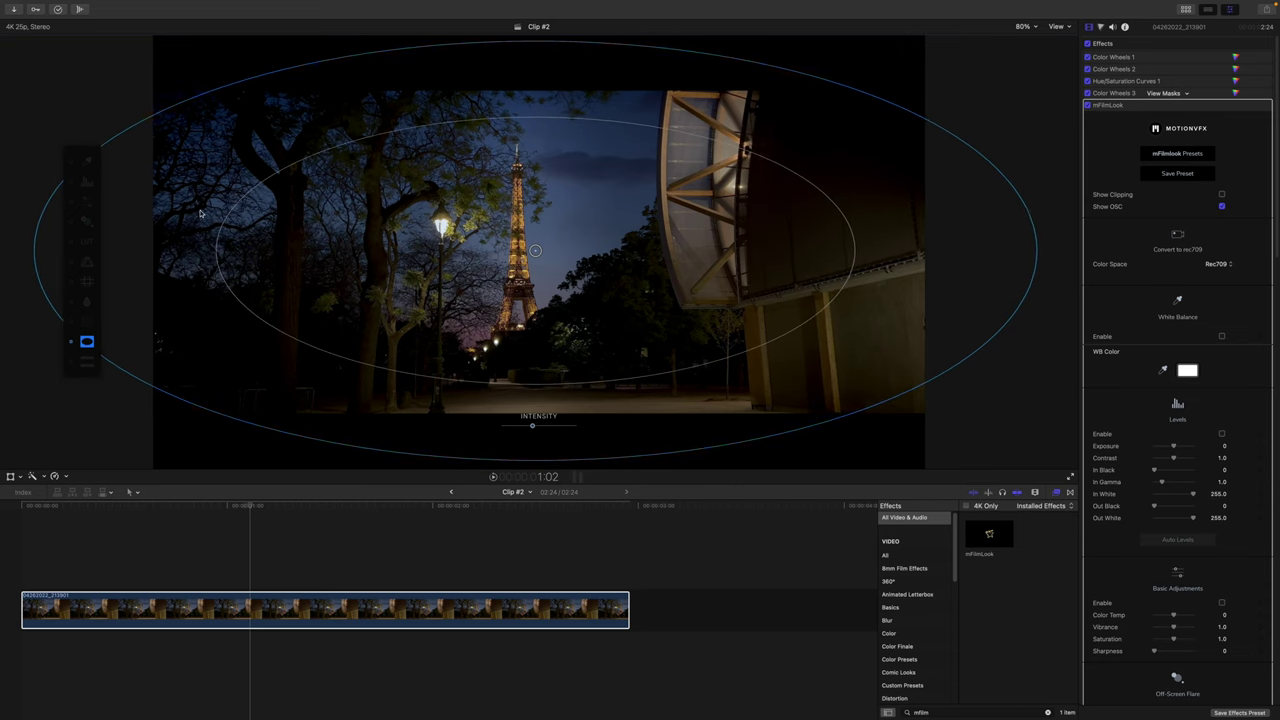
Enable mFilmLook's film grain and reduce its intensity and size
{"action": "left_click", "coordinate": [87, 322]}
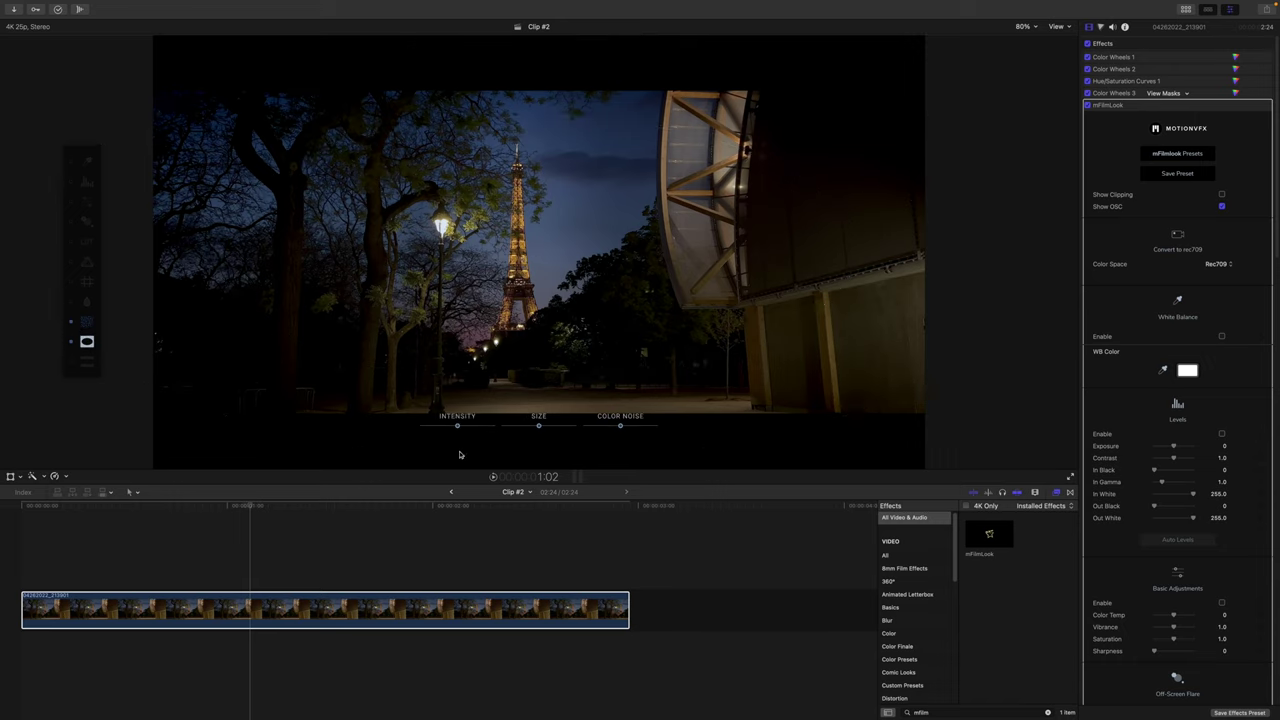
{"action": "left_click_drag", "start_coordinate": [455, 428], "coordinate": [441, 428]}
{"action": "left_click_drag", "start_coordinate": [539, 428], "coordinate": [529, 428]}
Enable the edge blur as a tall ellipse centred on the Eiffel Tower, with a much wider outer falloff and lower intensity
{"action": "left_click", "coordinate": [86, 304]}
{"action": "left_click_drag", "start_coordinate": [553, 253], "coordinate": [518, 254]}
{"action": "left_click_drag", "start_coordinate": [580, 426], "coordinate": [590, 426]}
{"action": "mouse_move", "coordinate": [661, 150]}
{"action": "left_mouse_down"}
{"action": "mouse_move", "coordinate": [690, 140]}
{"action": "mouse_move", "coordinate": [655, 160]}
{"action": "left_mouse_up"}
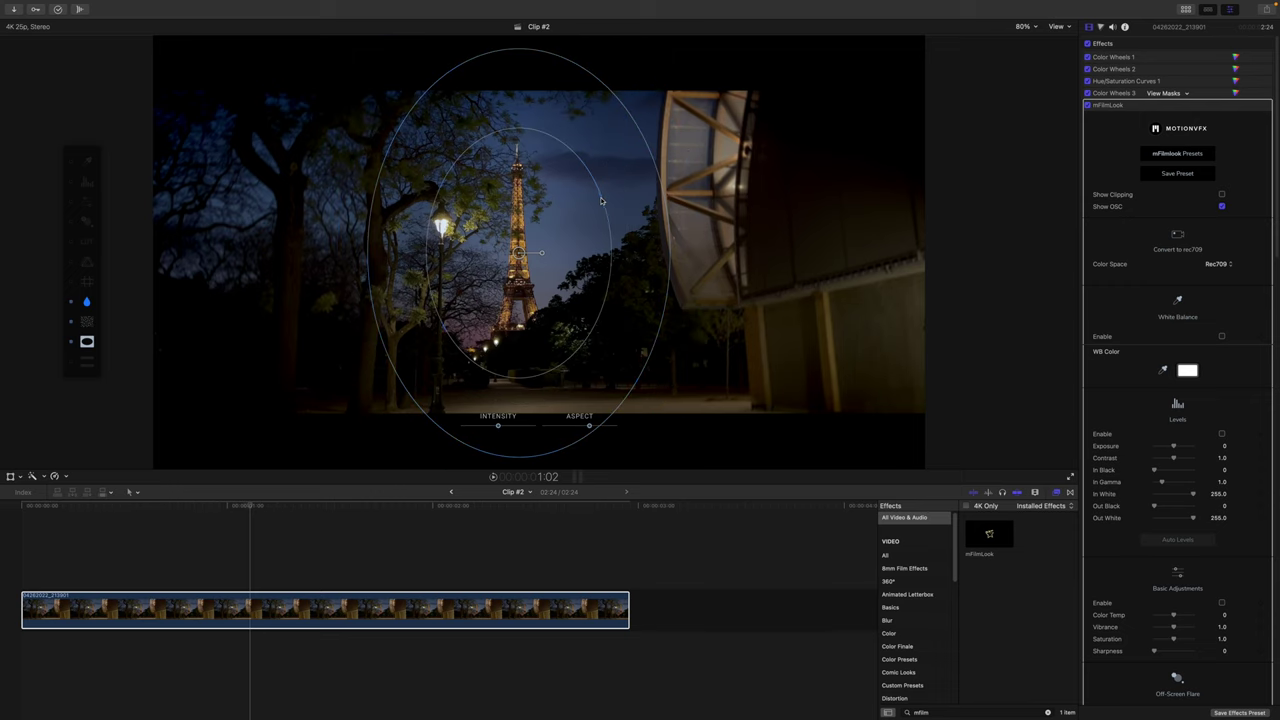
{"action": "left_click_drag", "start_coordinate": [601, 201], "coordinate": [596, 204]}
{"action": "left_click_drag", "start_coordinate": [649, 155], "coordinate": [801, 118]}
{"action": "left_click_drag", "start_coordinate": [646, 118], "coordinate": [601, 175]}
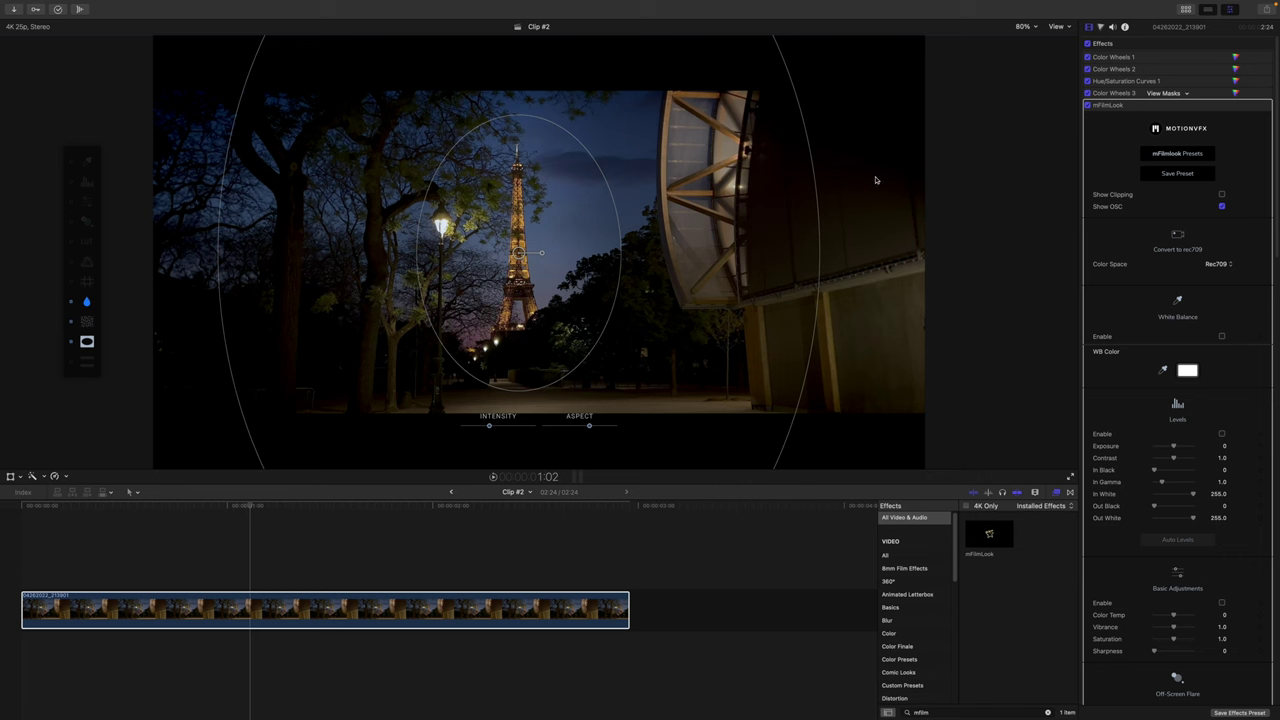
Enable the Off-Screen Flare, place it on the street lamp, and shrink it to a scale of about 0.49
{"action": "left_click", "coordinate": [87, 222]}
{"action": "mouse_move", "coordinate": [153, 328]}
{"action": "left_click_drag", "start_coordinate": [153, 328], "coordinate": [443, 223]}
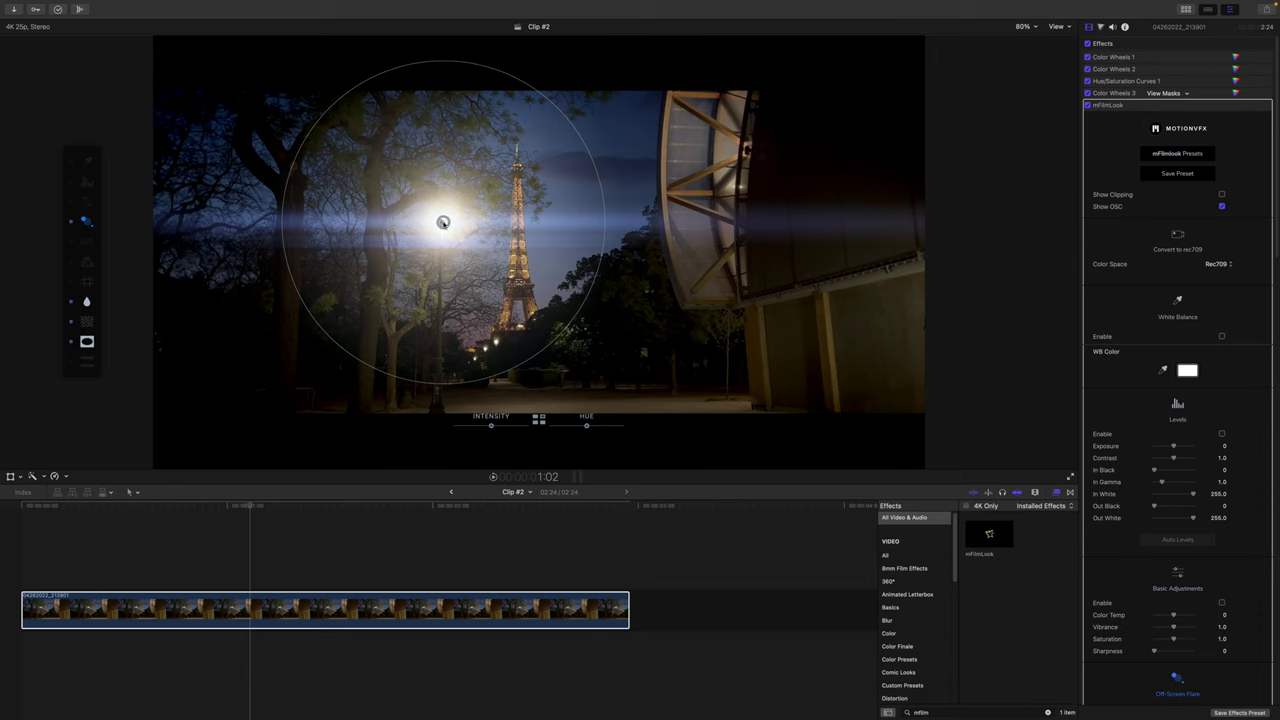
{"action": "left_click_drag", "start_coordinate": [548, 103], "coordinate": [478, 153]}
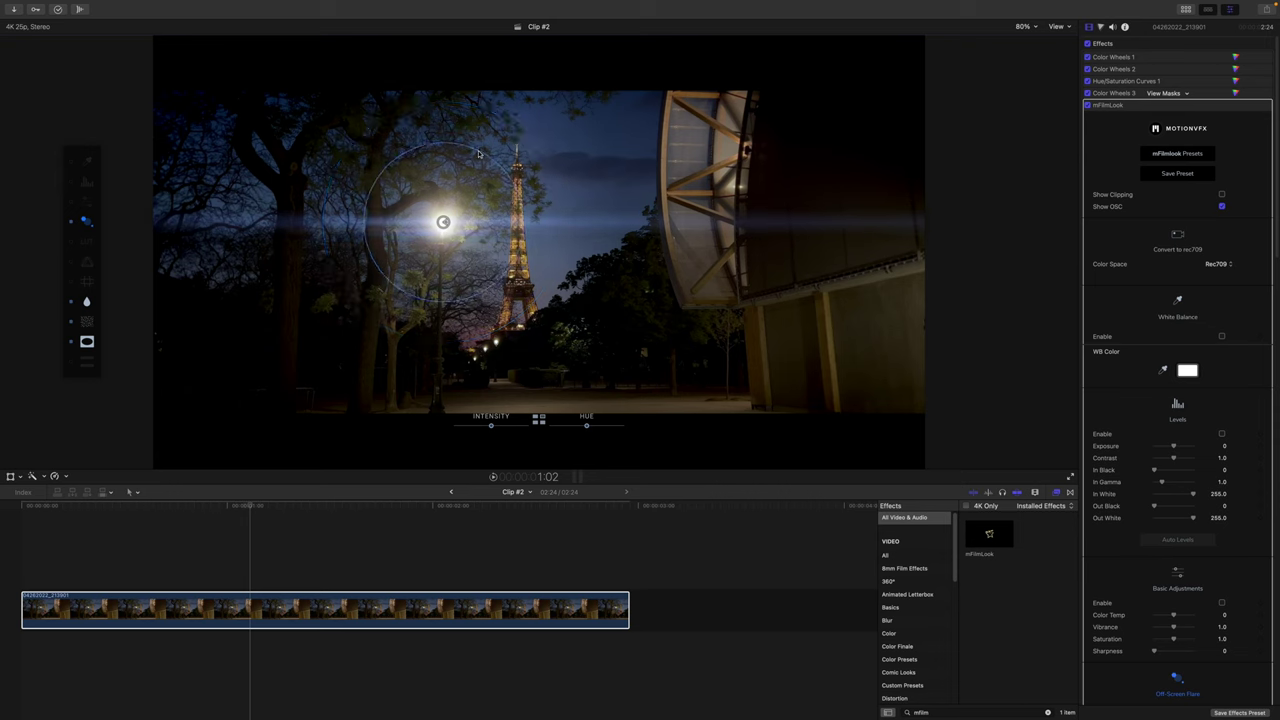
Soften the lamp flare by setting its intensity to about 0.37, hue to 0 and saturation to about 0.15
{"action": "scroll", "coordinate": [1180, 331], "scroll_direction": "down", "scroll_amount": 6}
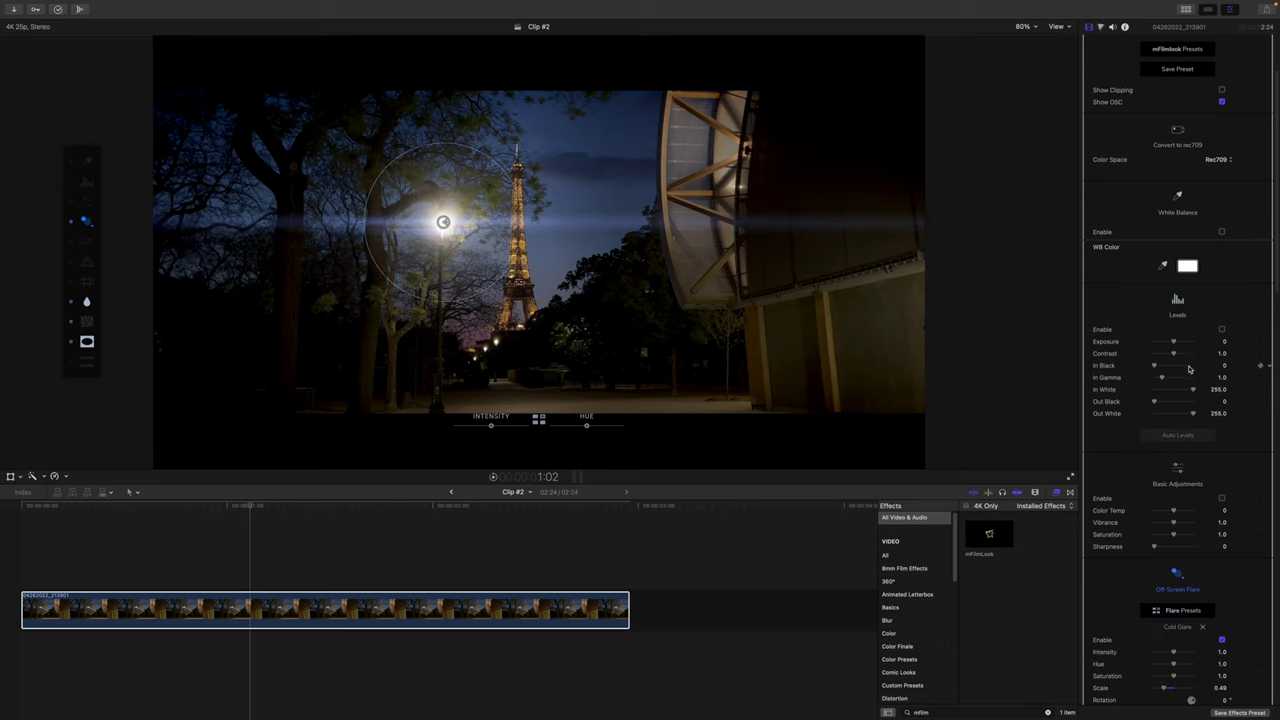
{"action": "scroll", "coordinate": [1200, 420], "scroll_direction": "down", "scroll_amount": 1}
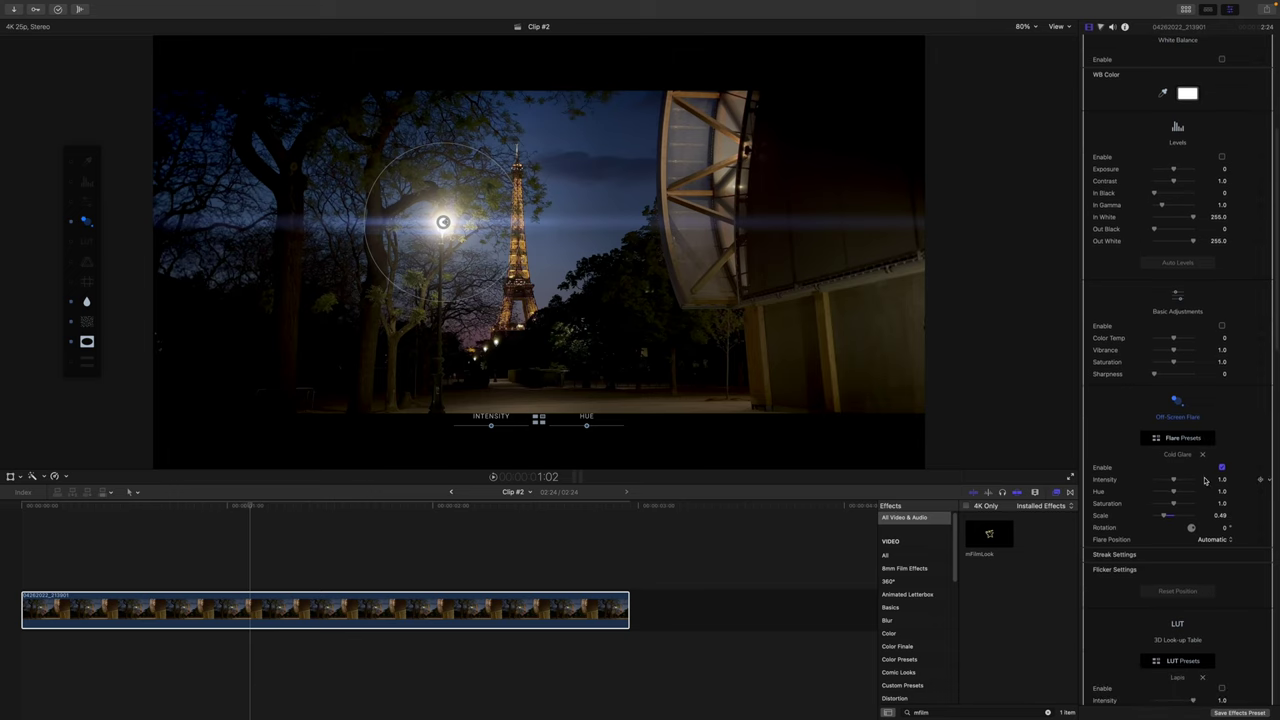
{"action": "left_click_drag", "start_coordinate": [1174, 481], "coordinate": [1167, 481]}
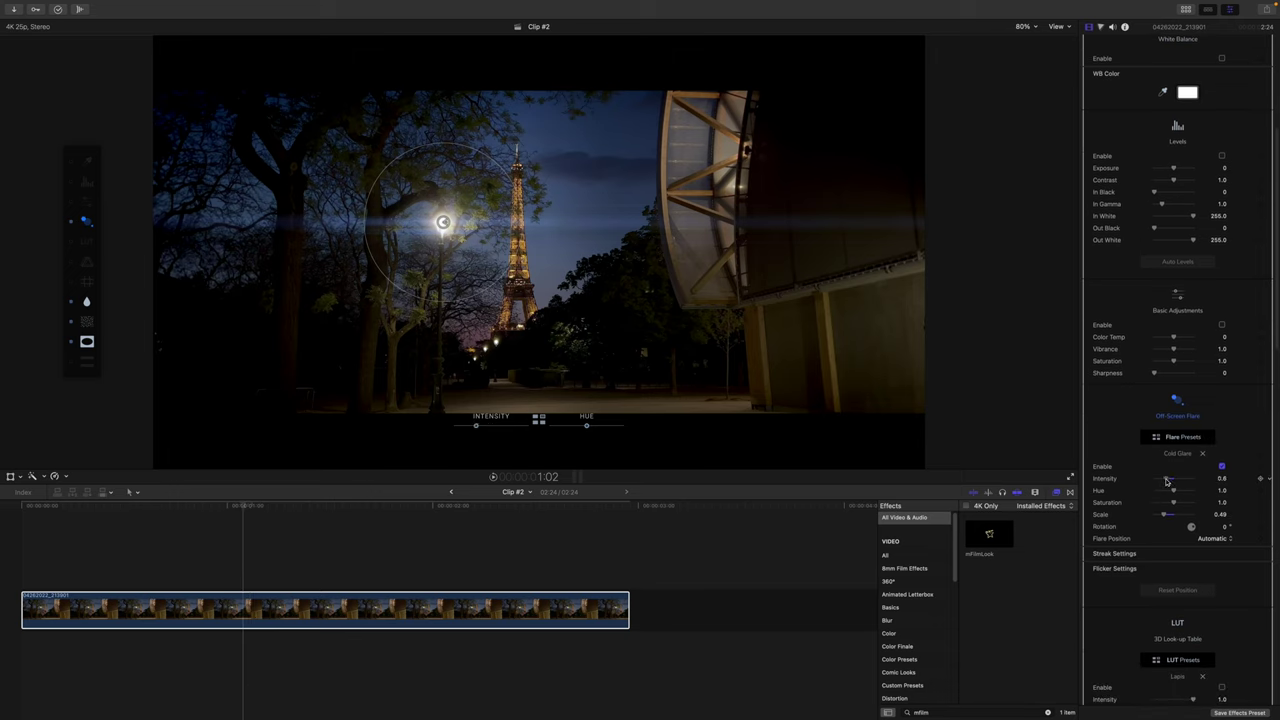
{"action": "left_click_drag", "start_coordinate": [1176, 491], "coordinate": [1155, 492]}
{"action": "left_click_drag", "start_coordinate": [1173, 502], "coordinate": [1160, 504]}
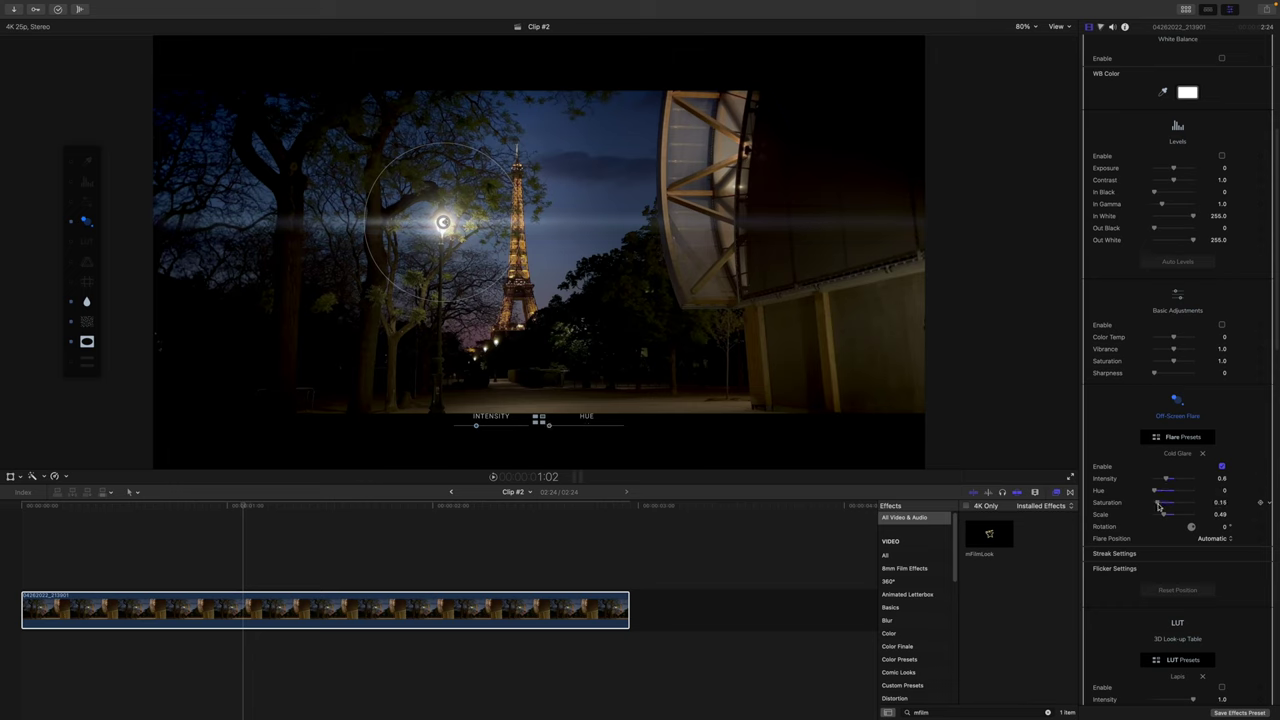
{"action": "left_click_drag", "start_coordinate": [1166, 481], "coordinate": [1162, 481]}
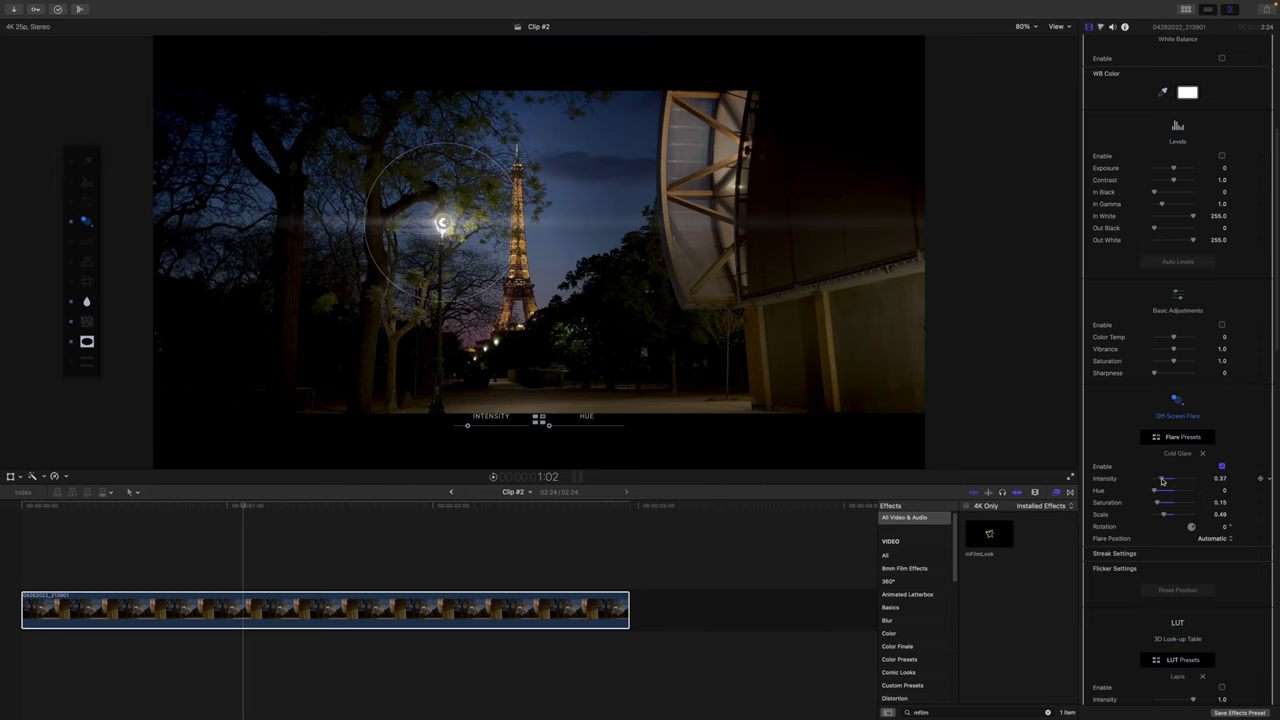
Compare the clip with all effects off and on
{"action": "left_click", "coordinate": [1089, 47]}
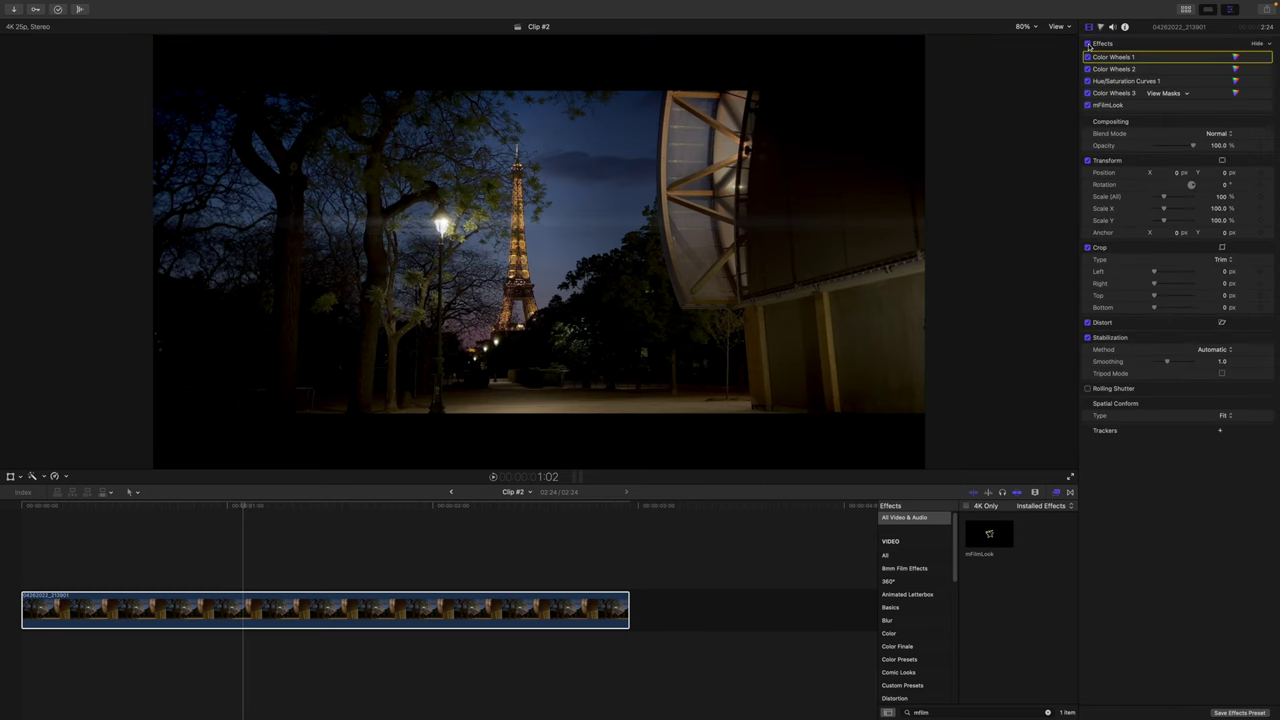
{"action": "left_click", "coordinate": [1088, 44]}
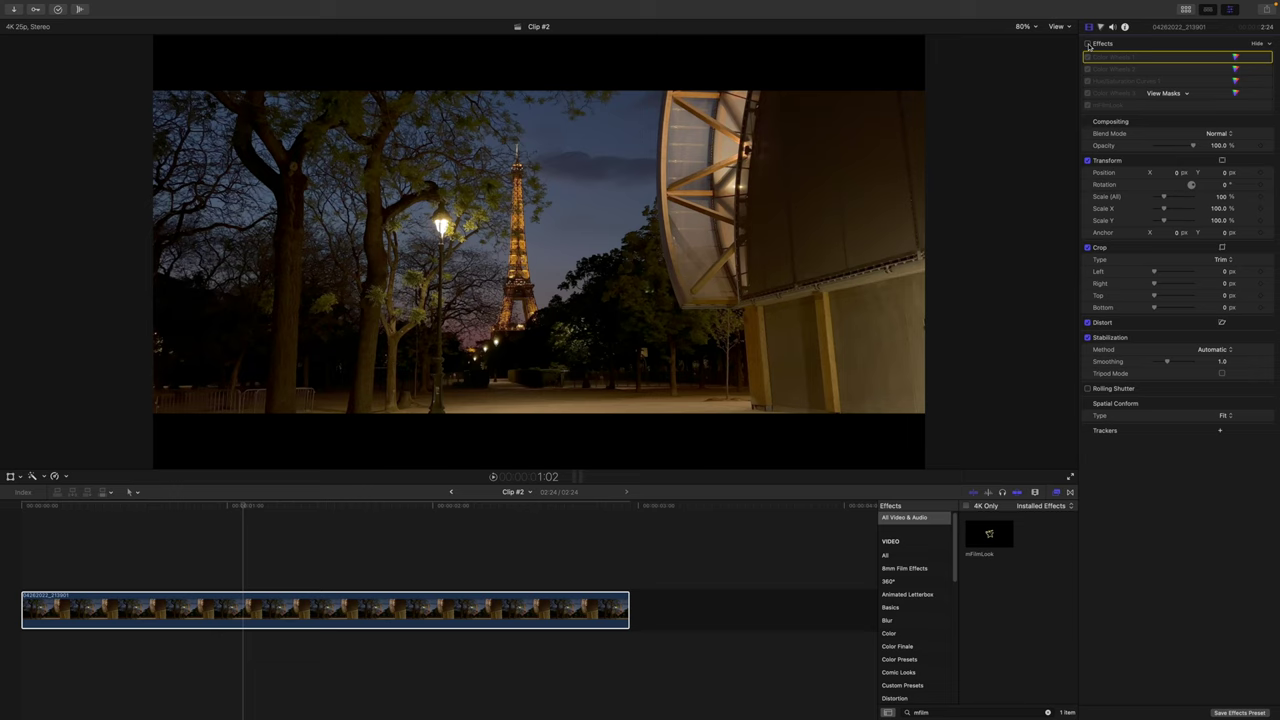
{"action": "left_click", "coordinate": [1088, 44]}
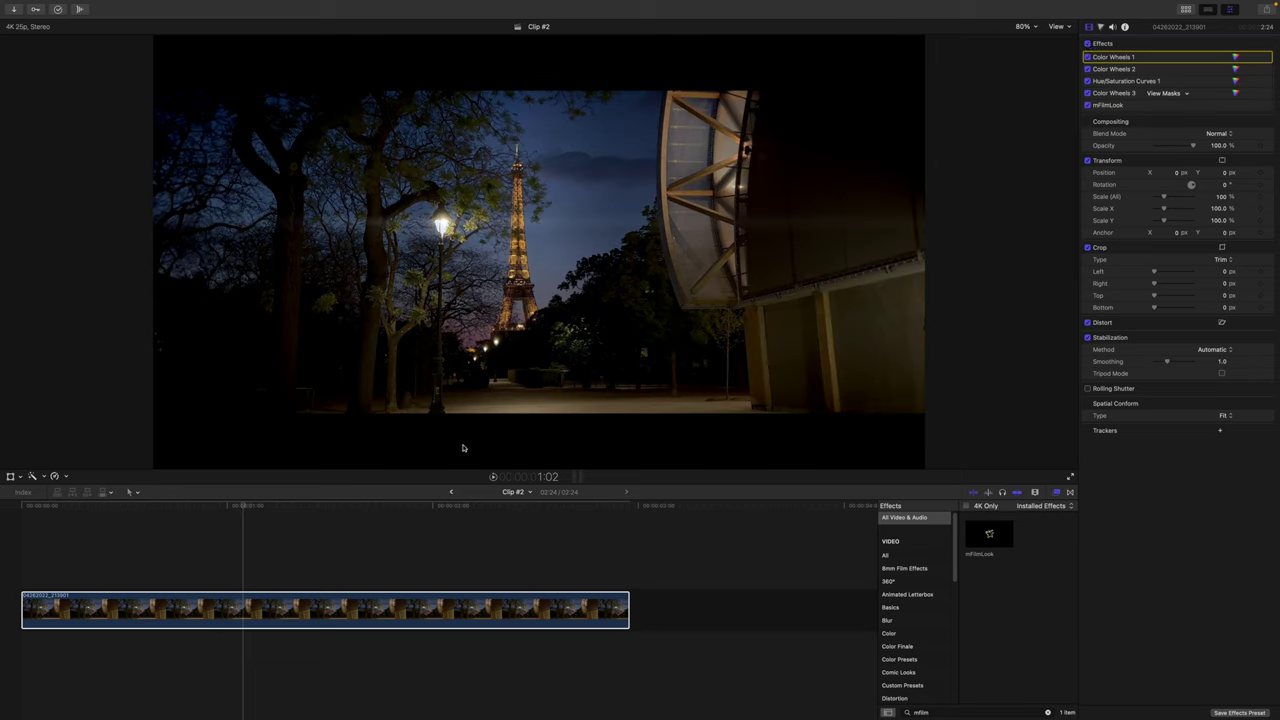
Add the mTitle Cinematic 2 01 title above the Eiffel Tower clip, set its main text to PARIS, and preview it
{"action": "key", "text": "alt+super+1"}
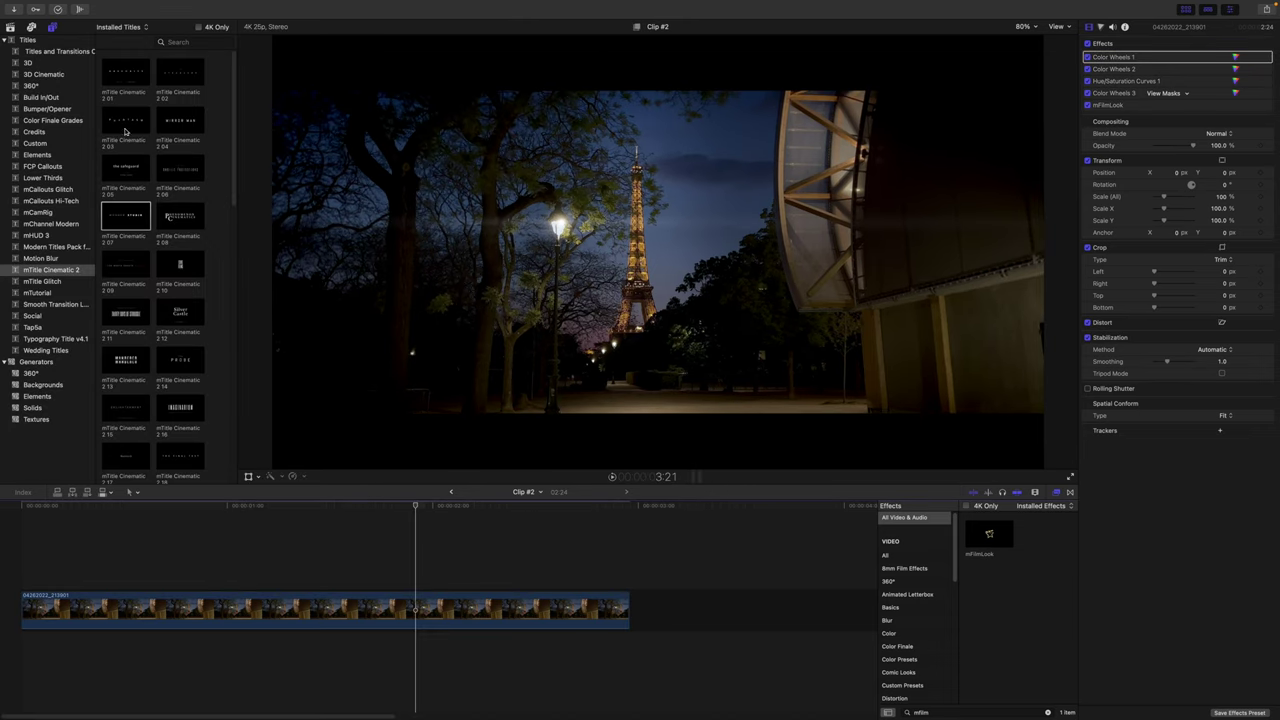
{"action": "left_click_drag", "start_coordinate": [126, 72], "coordinate": [248, 580]}
{"action": "type", "text": "PARIS"}
{"action": "key", "text": "space"}
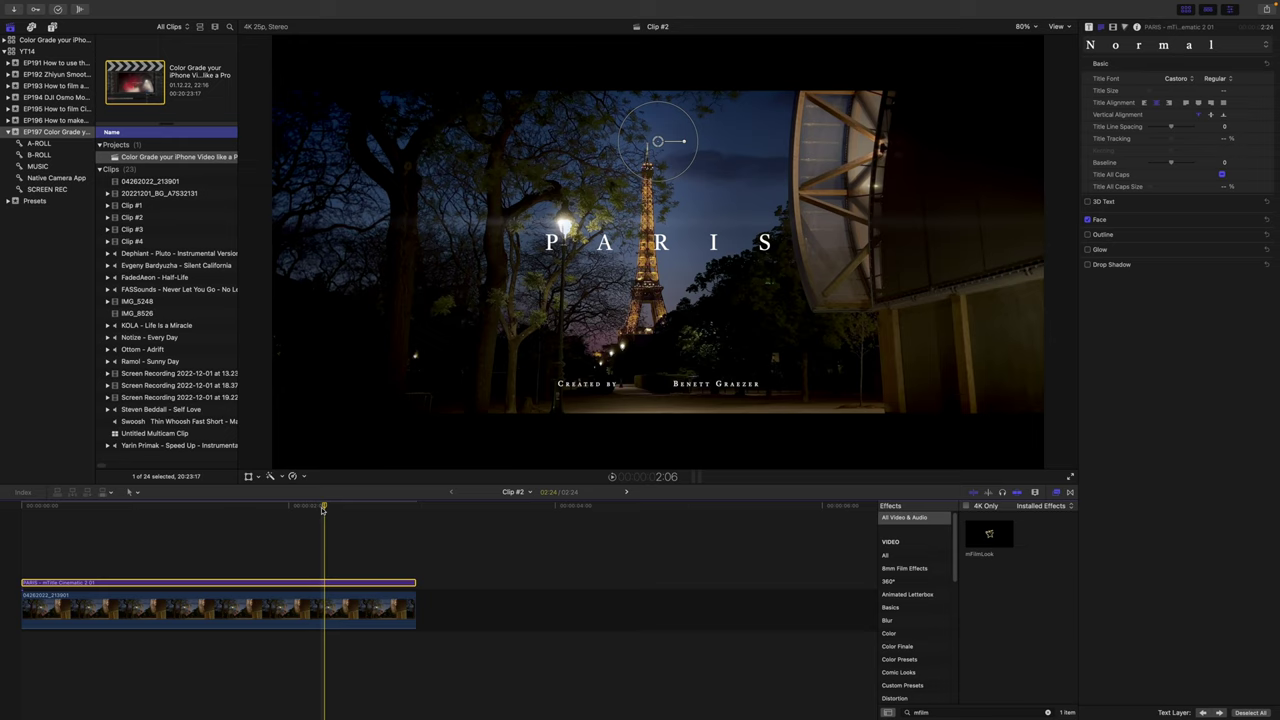
Disable the PARIS title, find the Custom LUT effect, and apply it to the Eiffel Tower clip
{"action": "key", "text": "v"}
{"action": "double_click", "coordinate": [938, 711]}
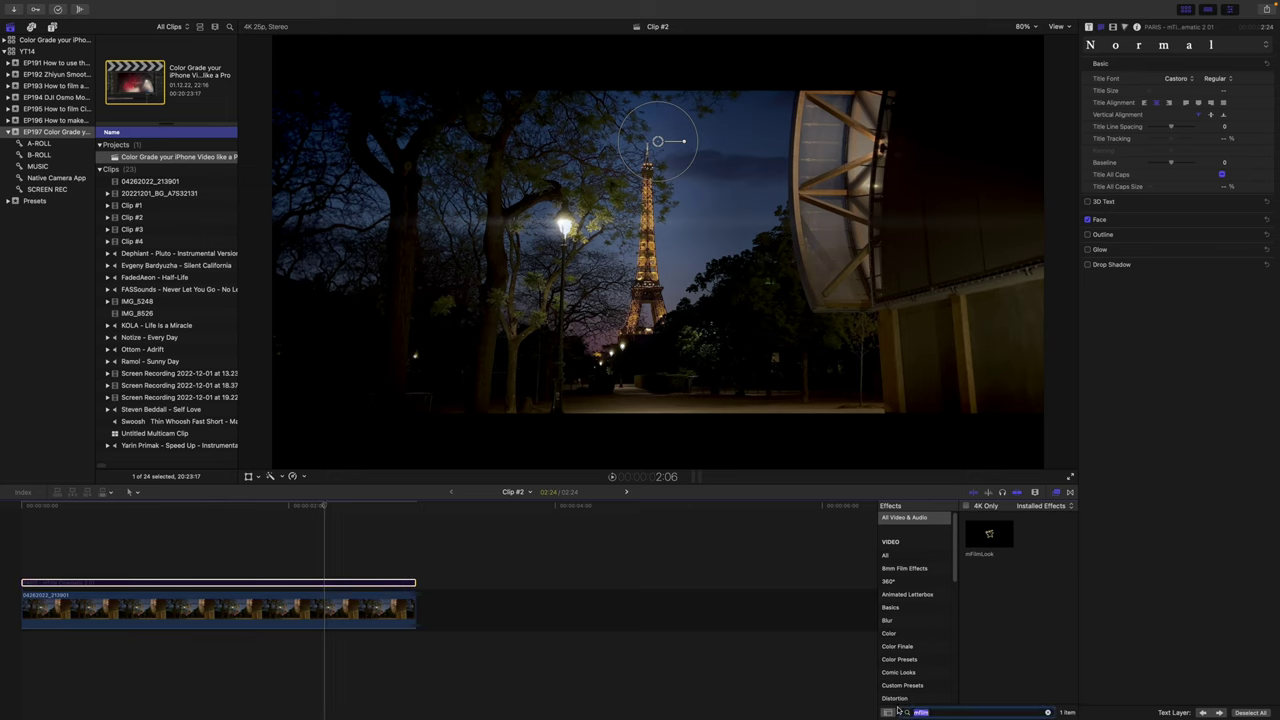
{"action": "type", "text": "rustom lut"}
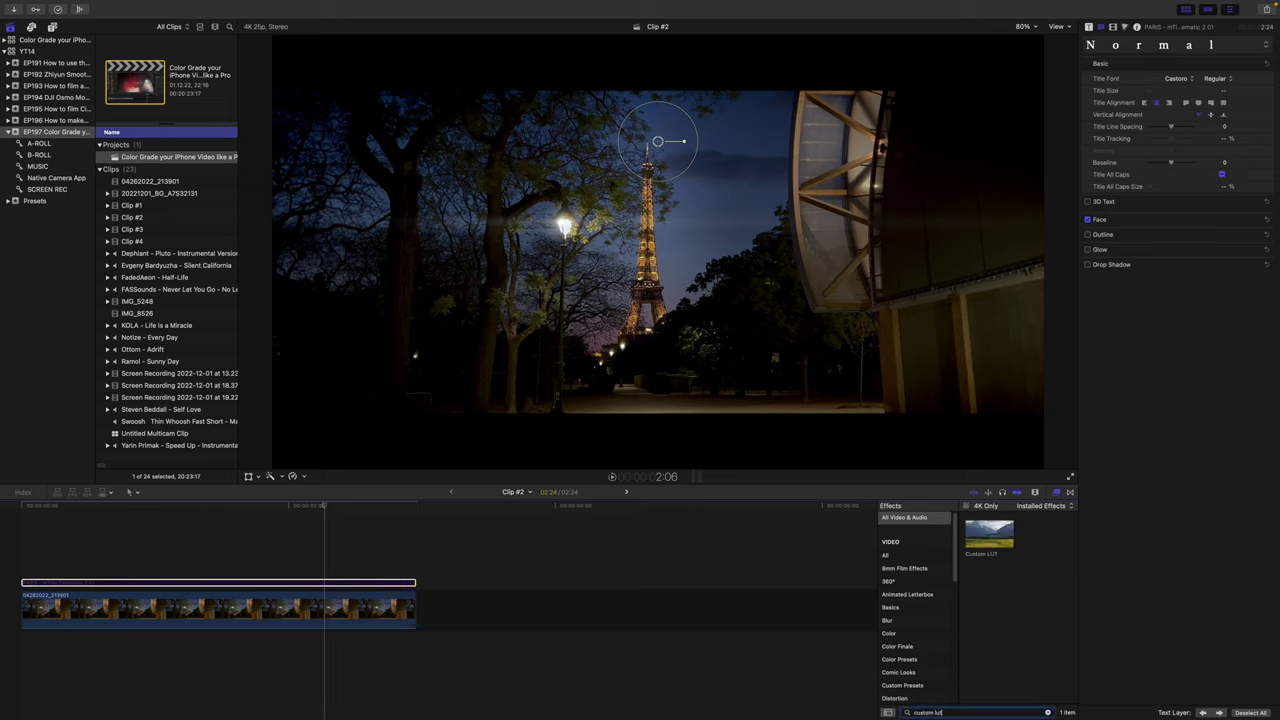
{"action": "left_click_drag", "start_coordinate": [975, 557], "coordinate": [307, 611]}
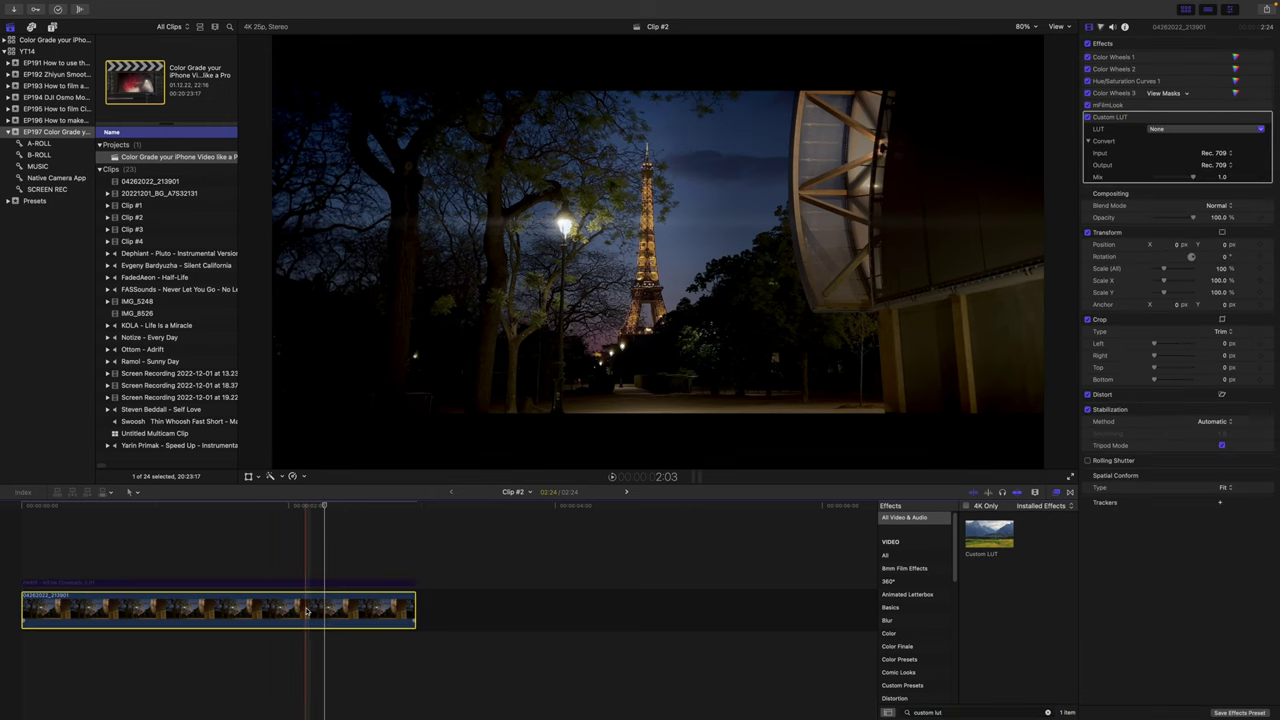
Choose the BLOCKBUSTER LOOK (ORANGE & TEAL) LUT and lower its mix to about 0.6
{"action": "left_click", "coordinate": [1192, 132]}
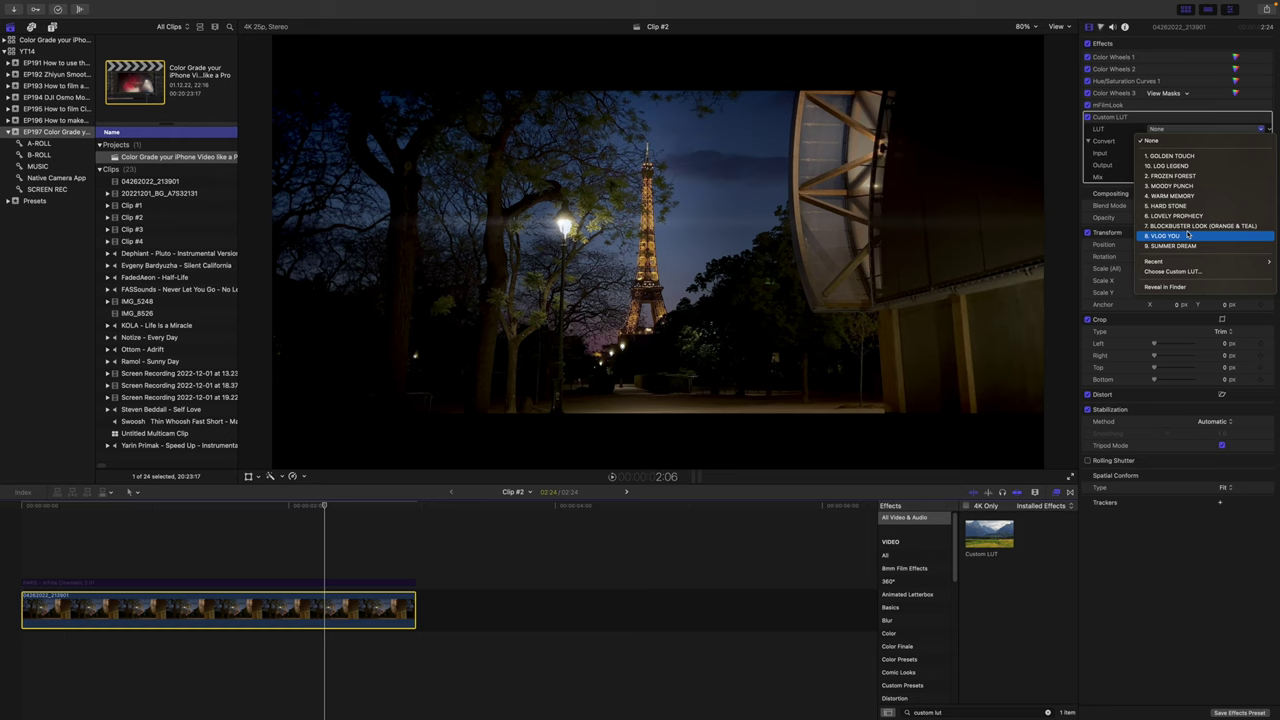
{"action": "key", "text": "Escape"}
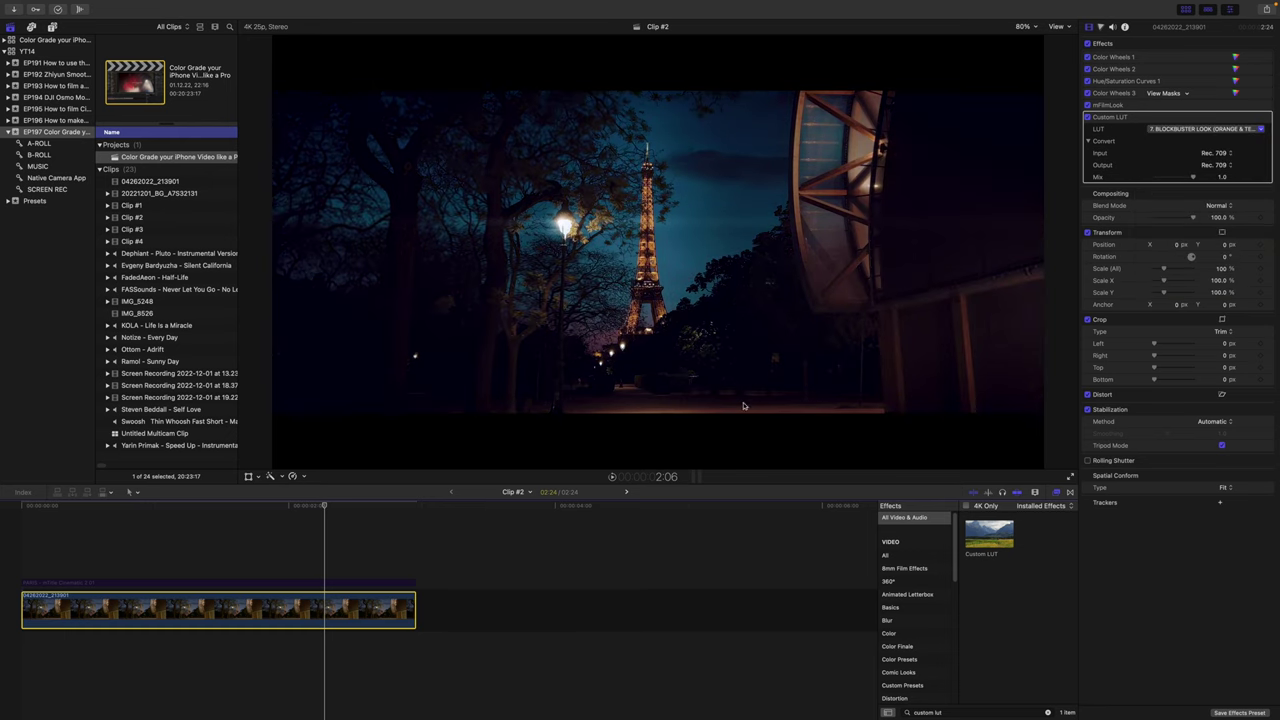
{"action": "left_click_drag", "start_coordinate": [1192, 179], "coordinate": [1190, 180]}
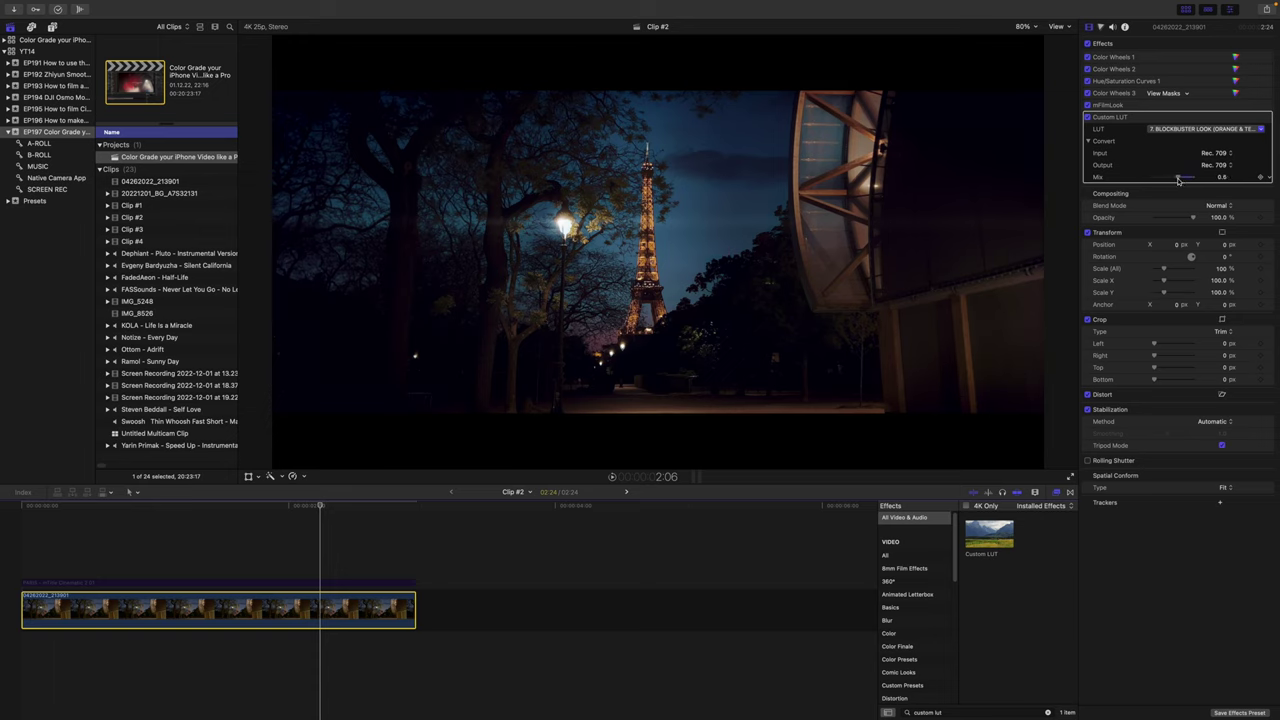
Compare the Eiffel Tower clip with the Custom LUT off and on
{"action": "left_click", "coordinate": [1088, 117]}
{"action": "left_click", "coordinate": [1088, 117]}
Re-enable the PARIS title and preview the finished Eiffel Tower clip full screen from the start
{"action": "left_click", "coordinate": [321, 584]}
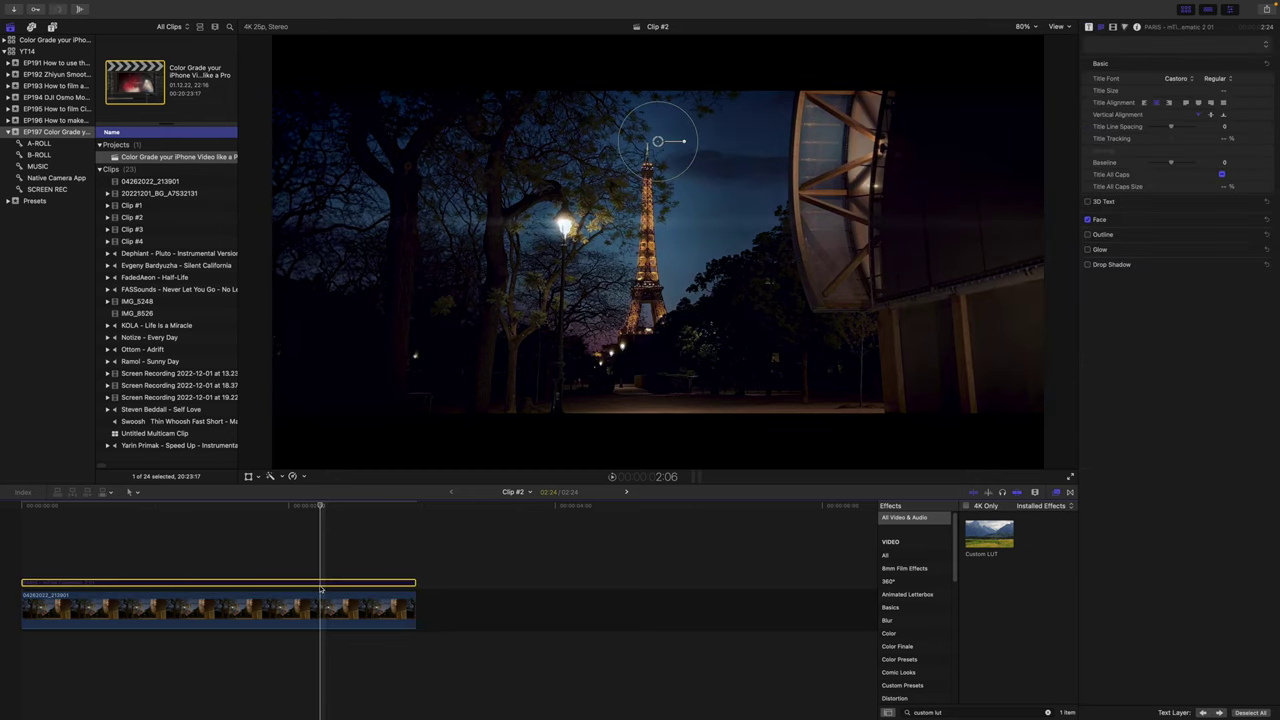
{"action": "key", "text": "v"}
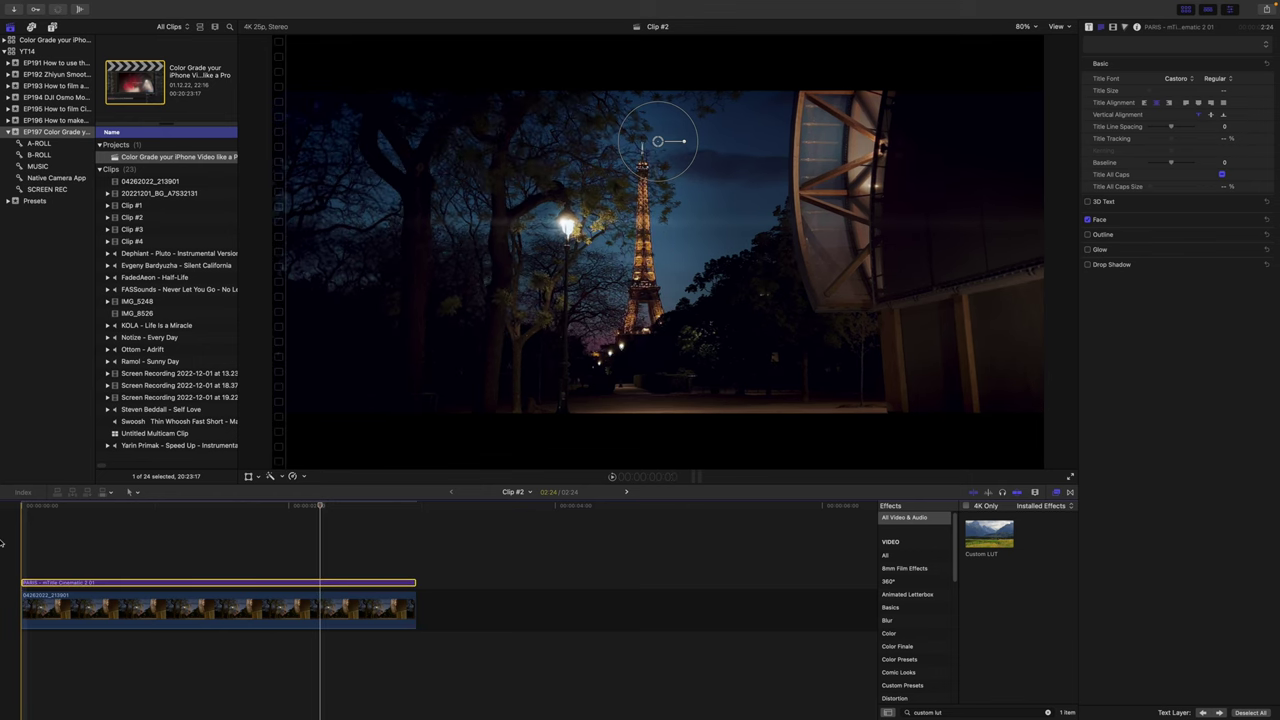
{"action": "key", "text": "super+shift+f"}
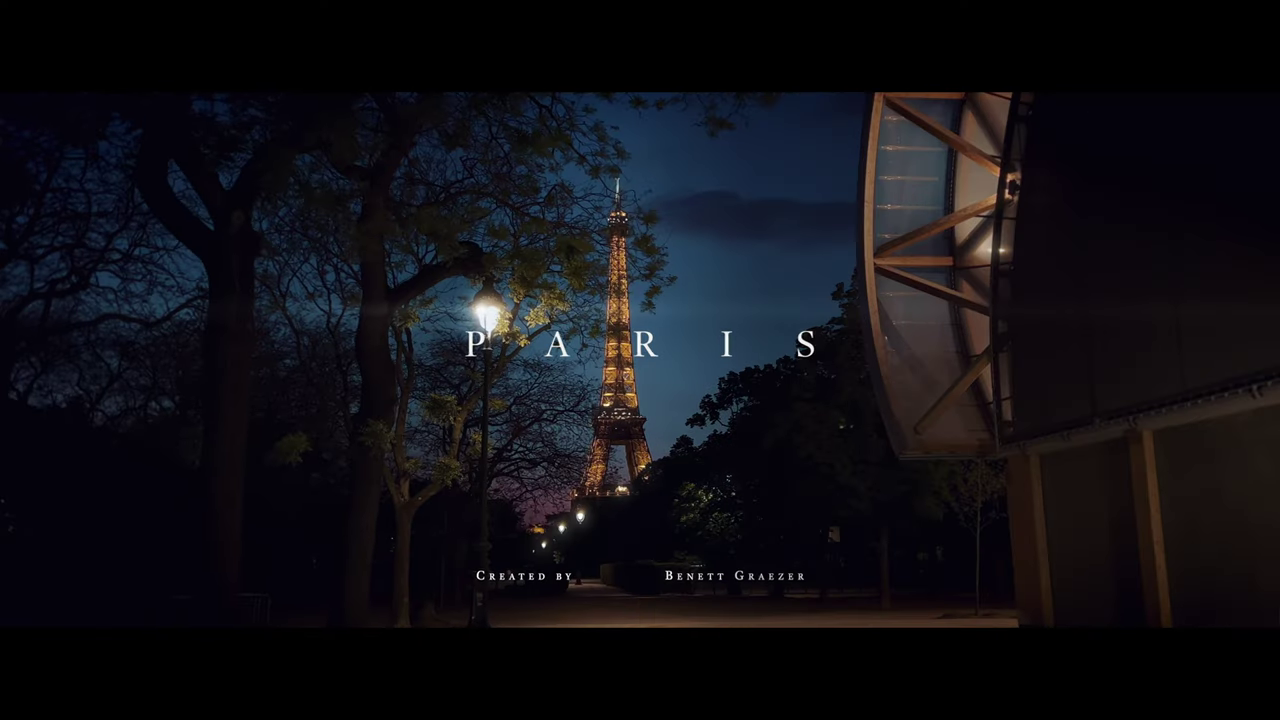
{"action": "key", "text": "Escape"}
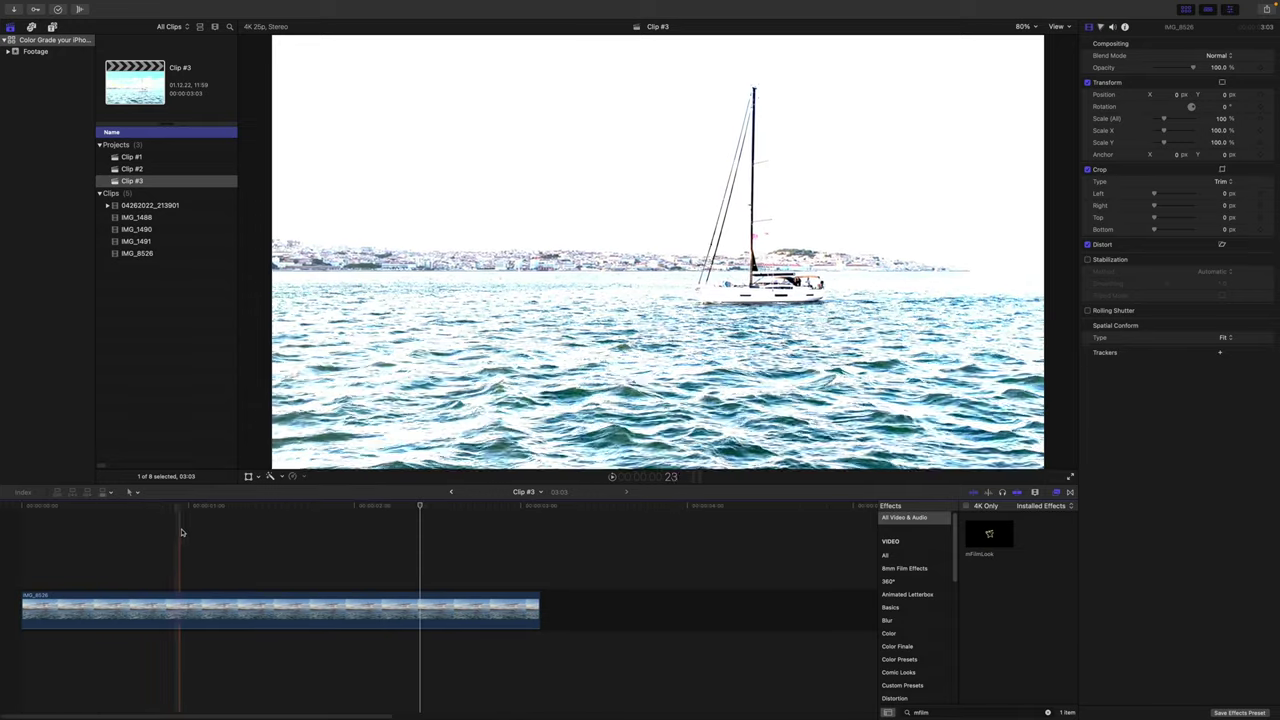
Find the HDR Tools effect, apply it to the sailboat clip in Clip #3, and set its mode to HLG to Rec. 709 SDR
{"action": "left_click", "coordinate": [224, 510]}
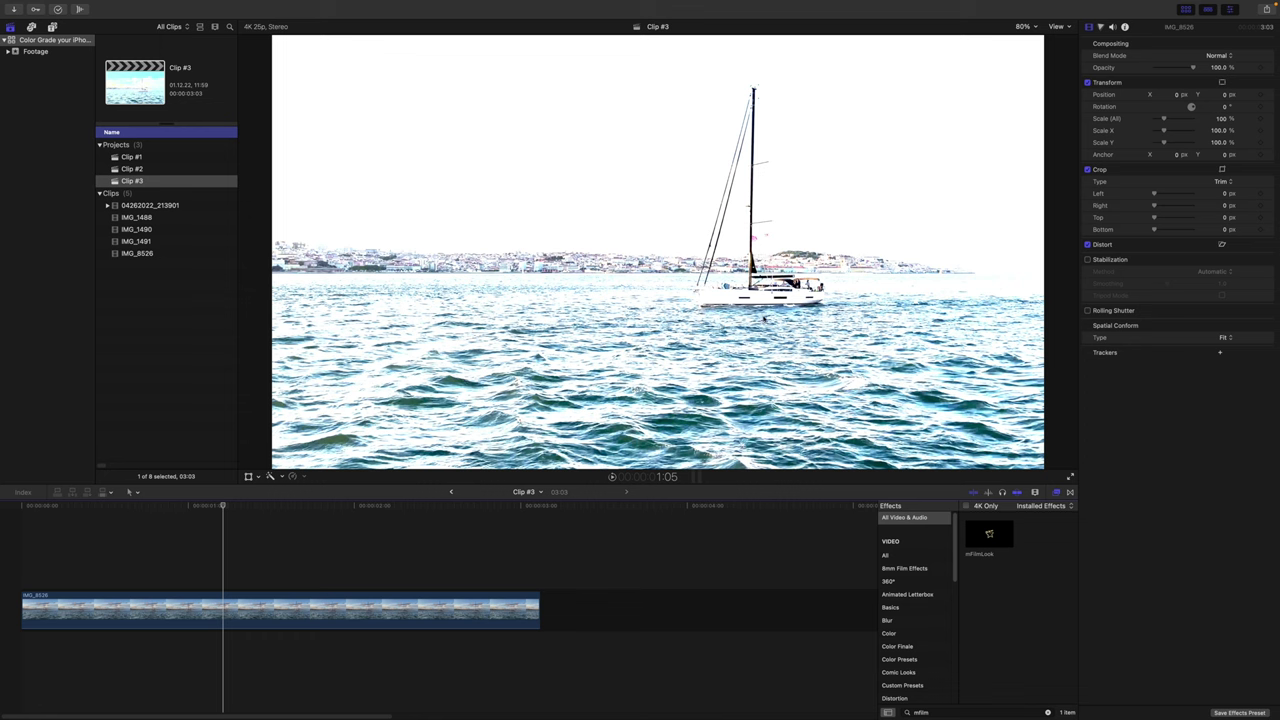
{"action": "left_click", "coordinate": [925, 712]}
{"action": "type", "text": "HDR"}
{"action": "left_click_drag", "start_coordinate": [1040, 538], "coordinate": [291, 600]}
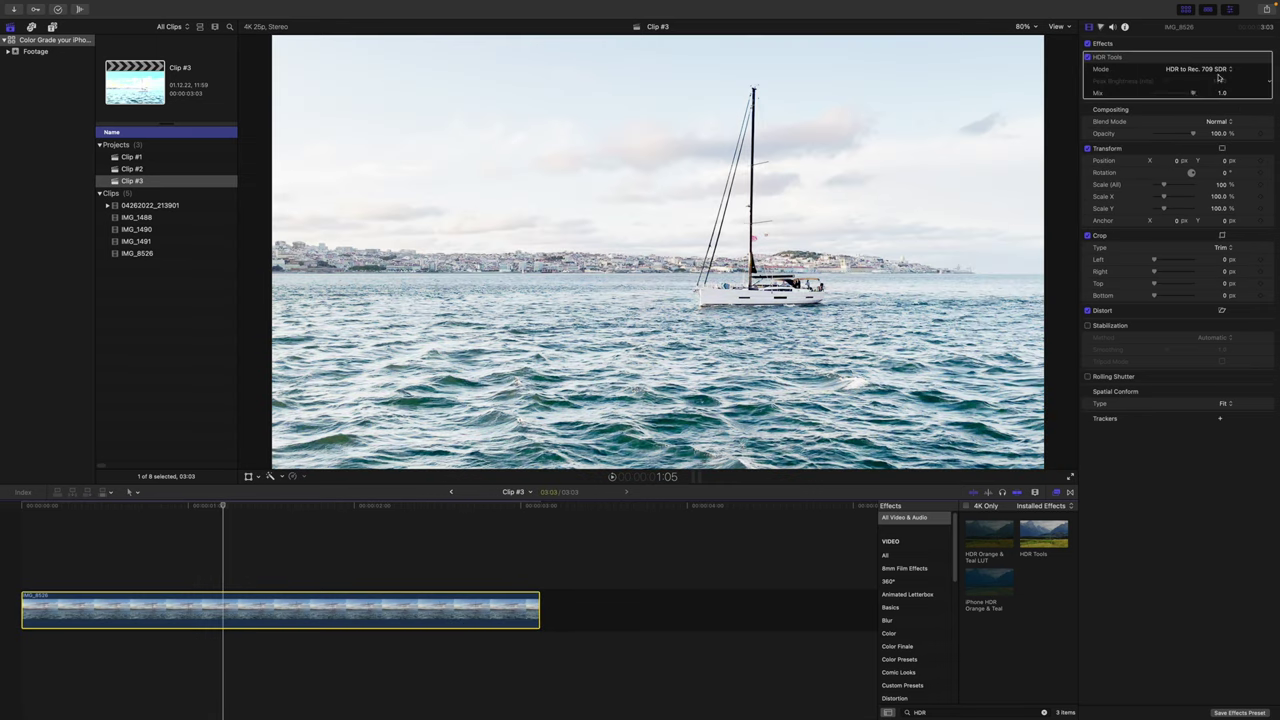
{"action": "left_click", "coordinate": [1215, 70]}
{"action": "left_click", "coordinate": [1210, 83]}
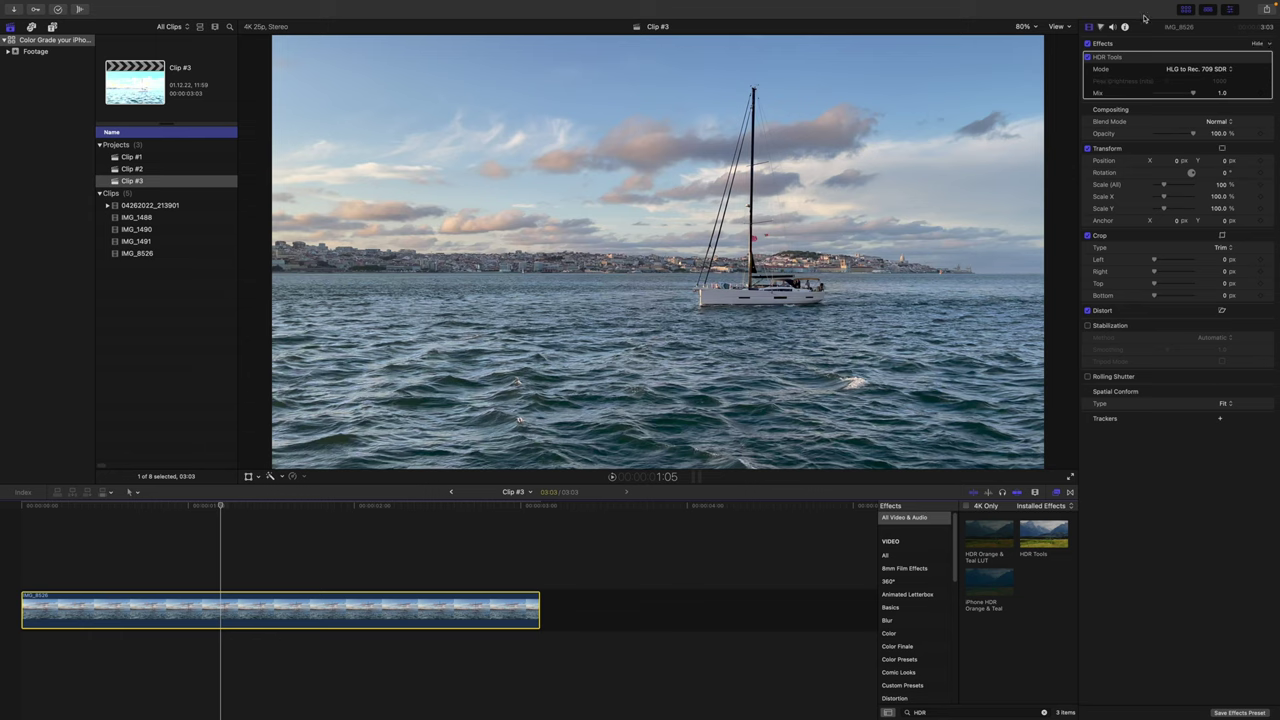
Hide the browser, show the video scopes, and switch the scope to Waveform
{"action": "key", "text": "ctrl+super+1"}
{"action": "key", "text": "super+7"}
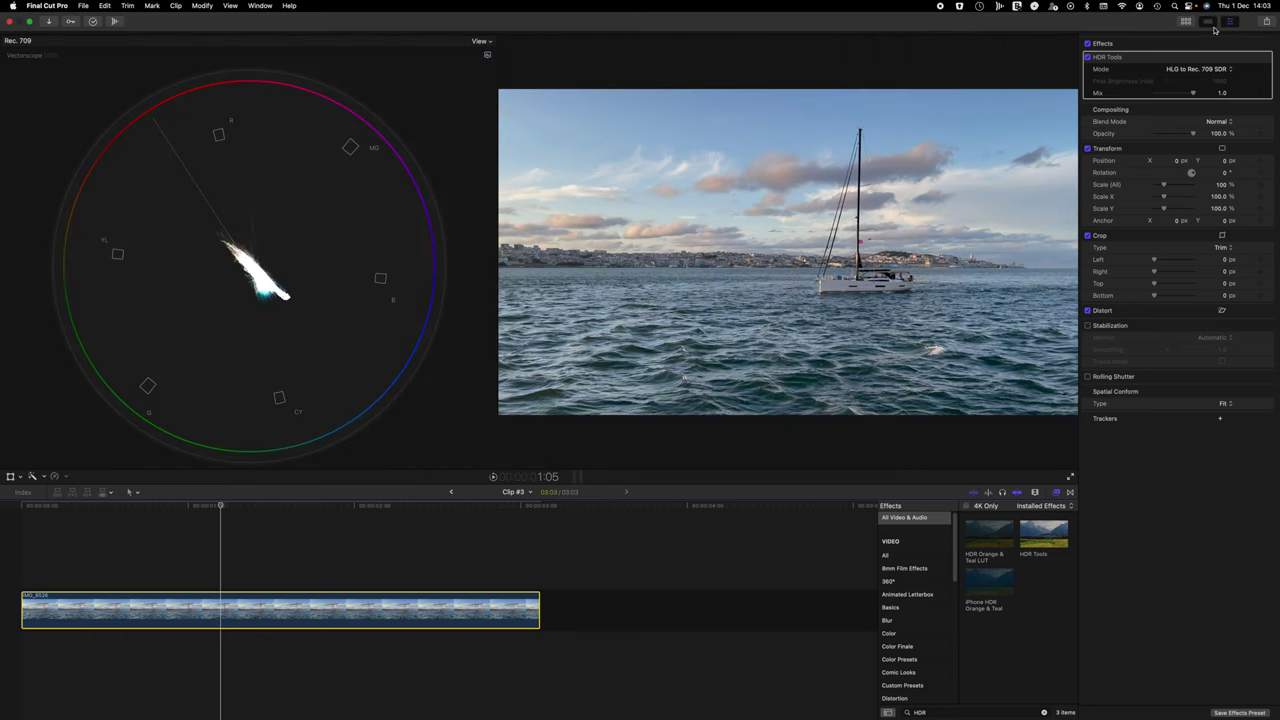
{"action": "left_click", "coordinate": [487, 54]}
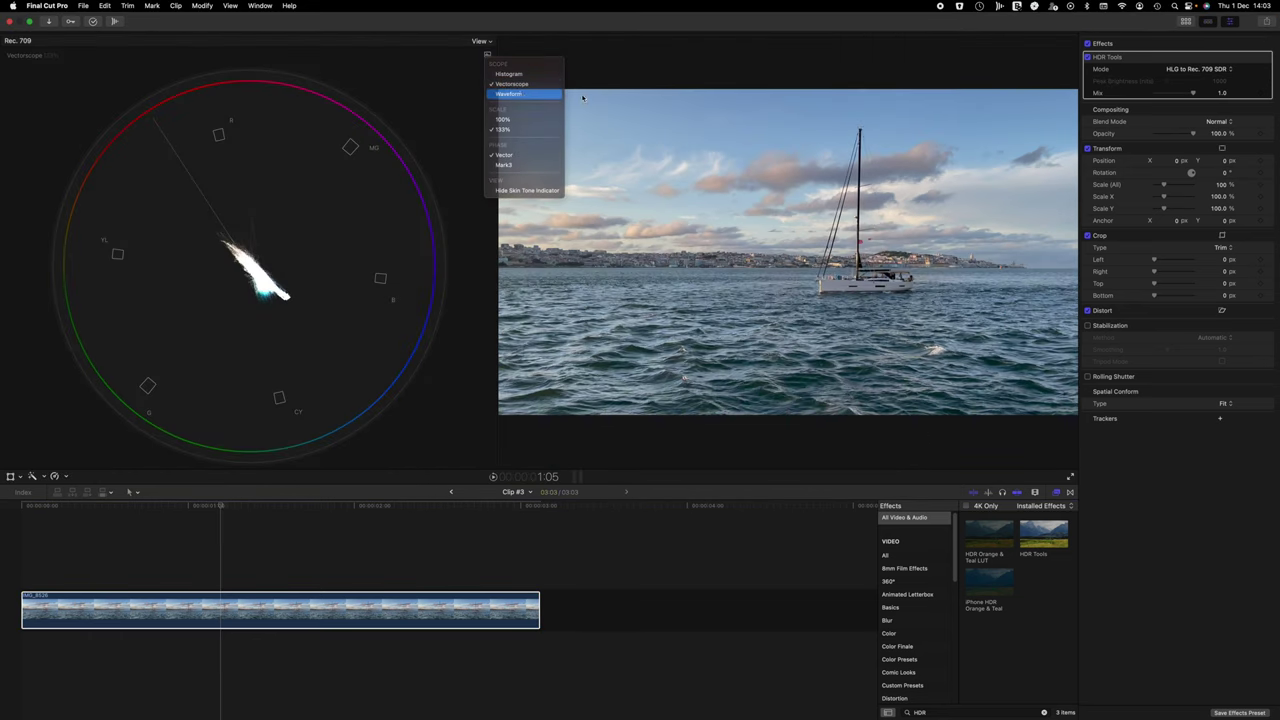
{"action": "left_click", "coordinate": [515, 94]}
Add contrast to the sailboat clip with Color Wheels by raising the highlights and lowering the shadows and midtones
{"action": "left_click", "coordinate": [1100, 28]}
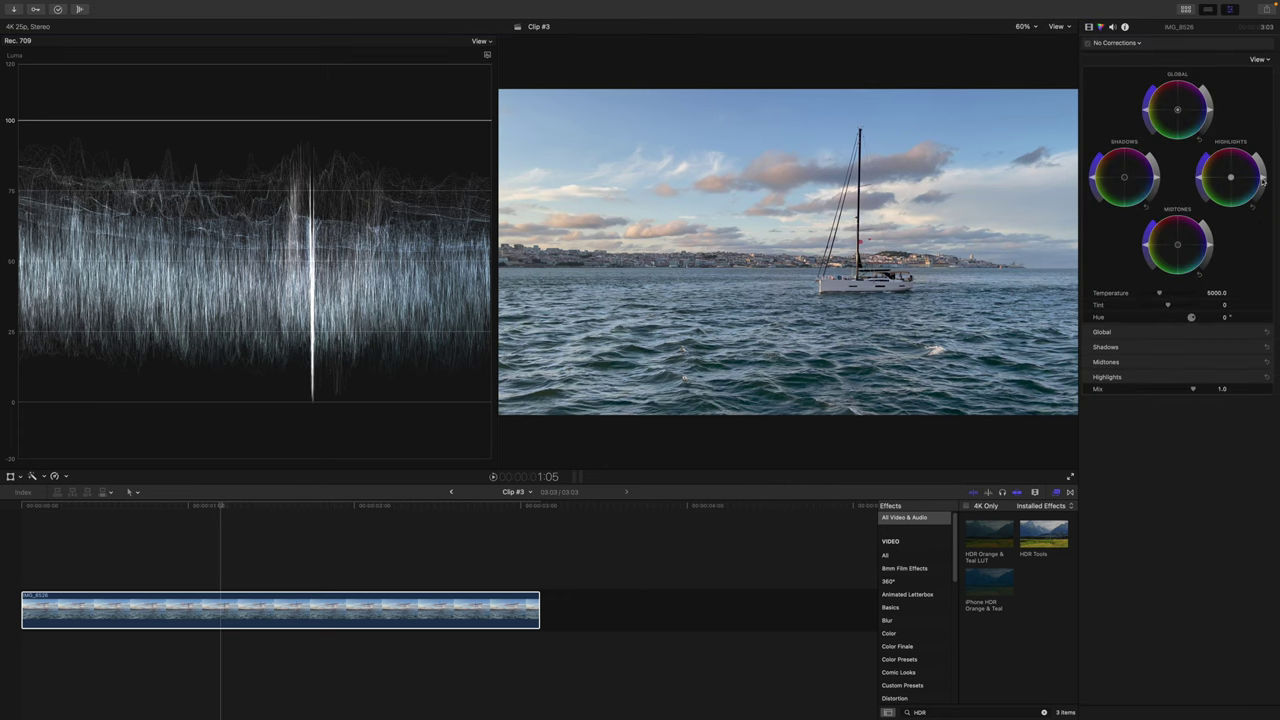
{"action": "left_click_drag", "start_coordinate": [1157, 181], "coordinate": [1092, 211]}
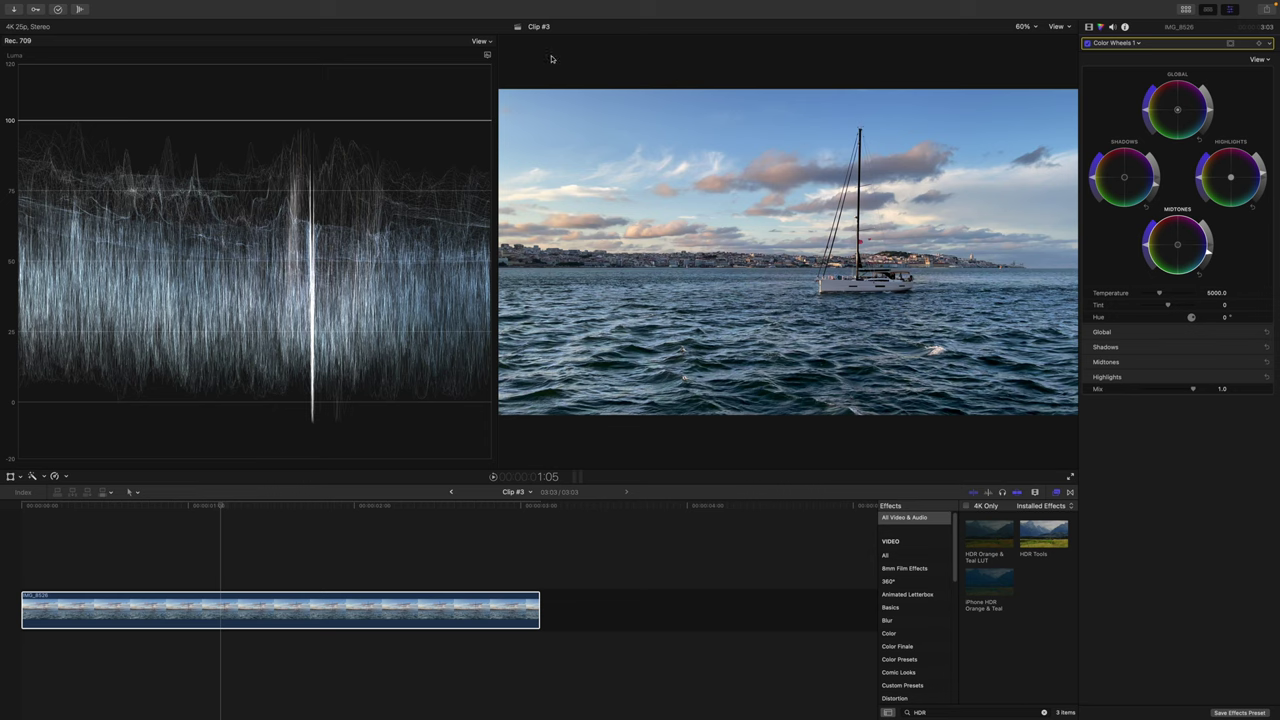
Switch the scope to Vectorscope, add a second Color Wheels correction, and tint the highlights slightly orange and the midtones slightly red
{"action": "left_click", "coordinate": [486, 56]}
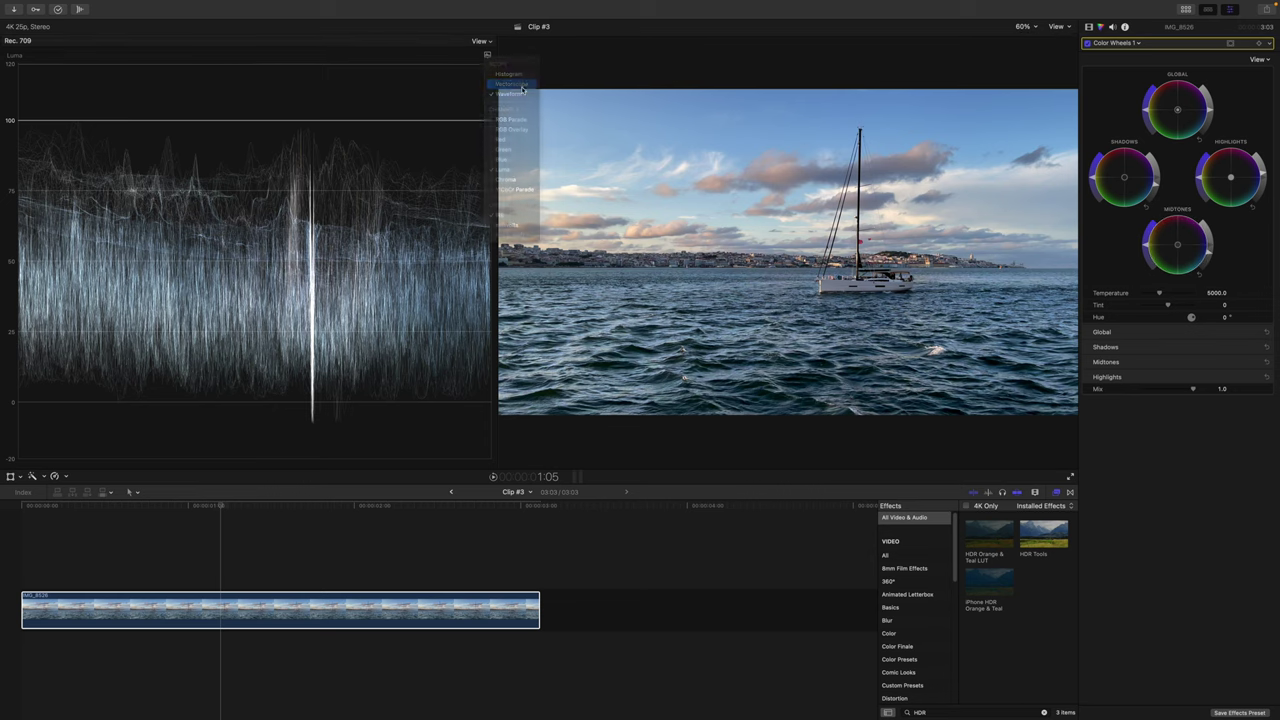
{"action": "left_click", "coordinate": [510, 80]}
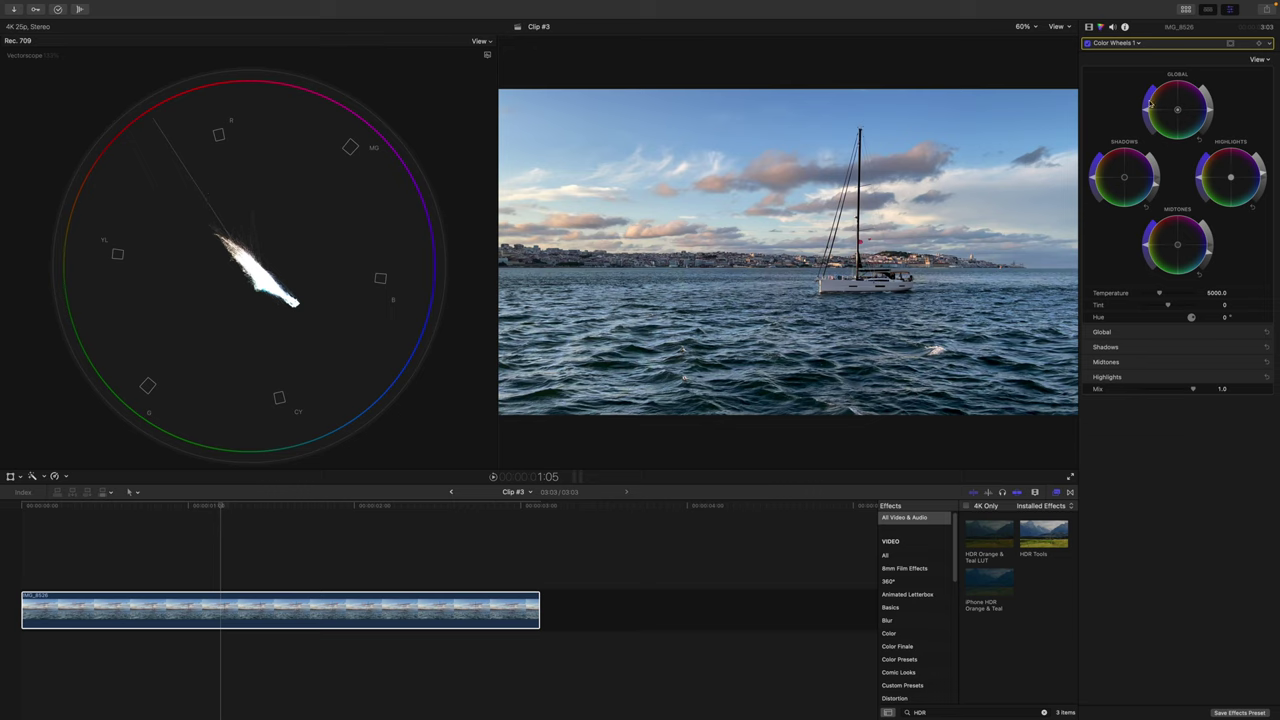
{"action": "left_click", "coordinate": [1135, 44]}
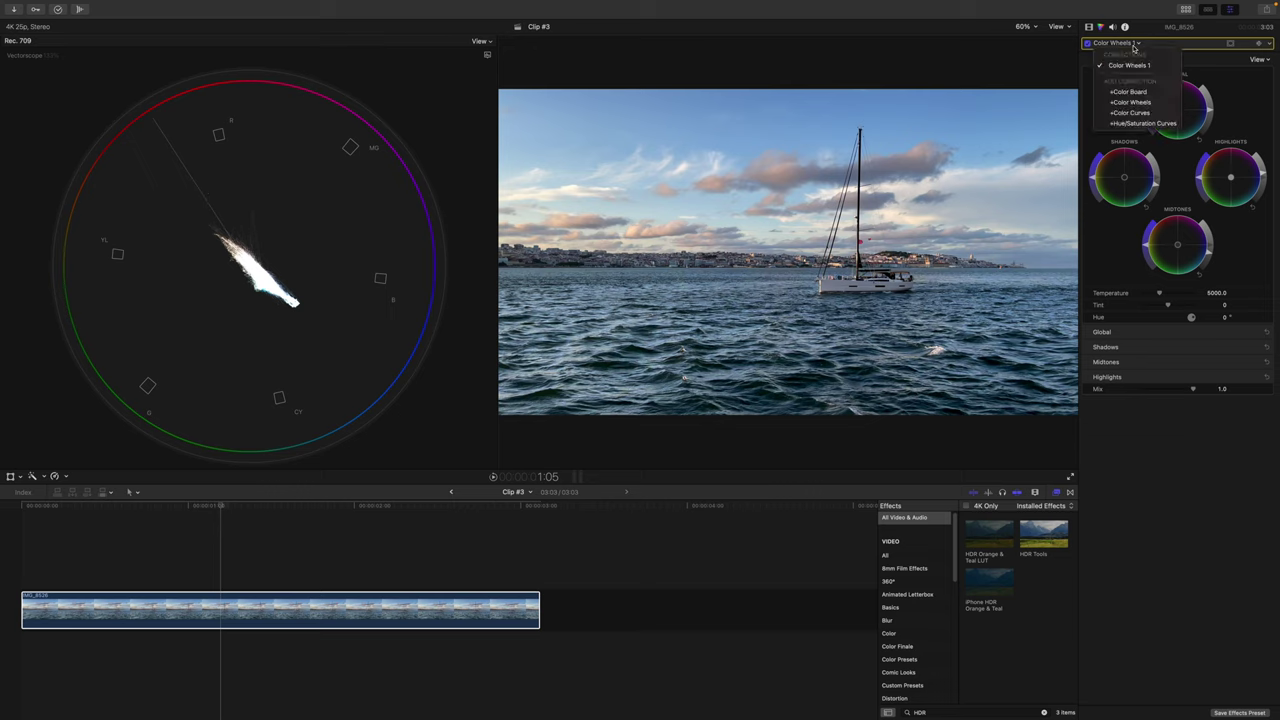
{"action": "left_click", "coordinate": [1131, 102]}
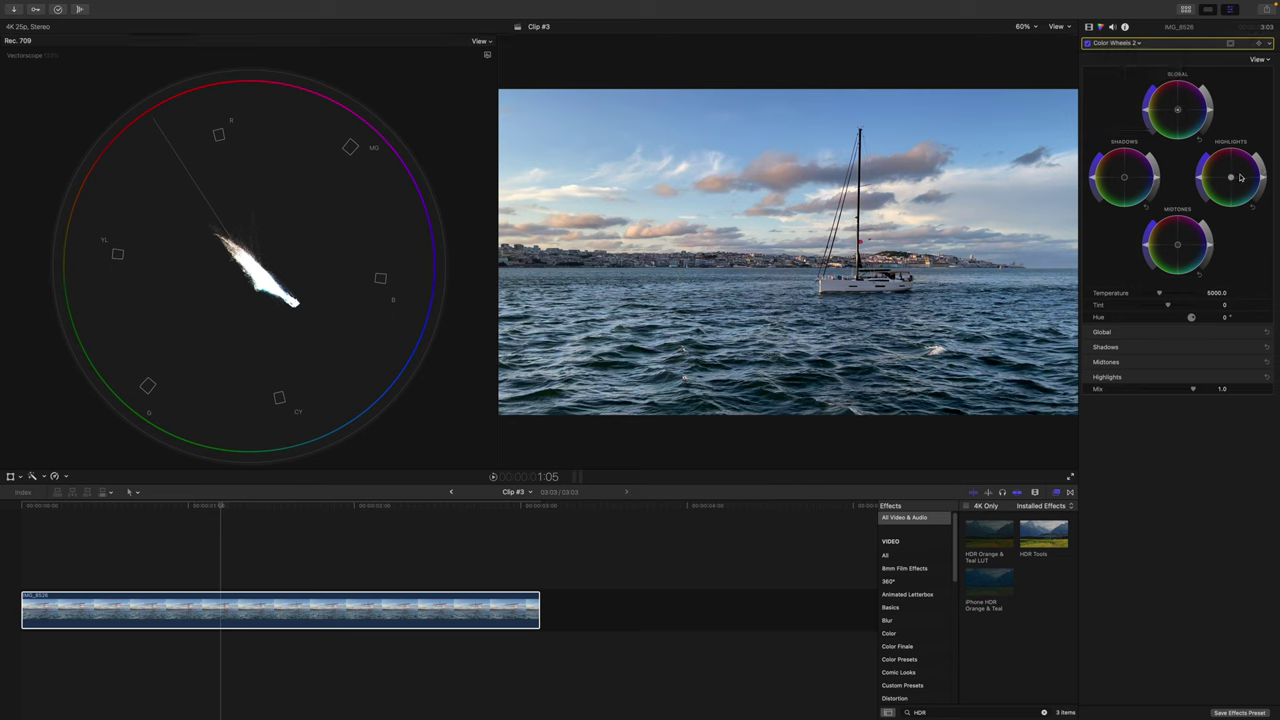
{"action": "left_click_drag", "start_coordinate": [1231, 177], "coordinate": [1229, 176]}
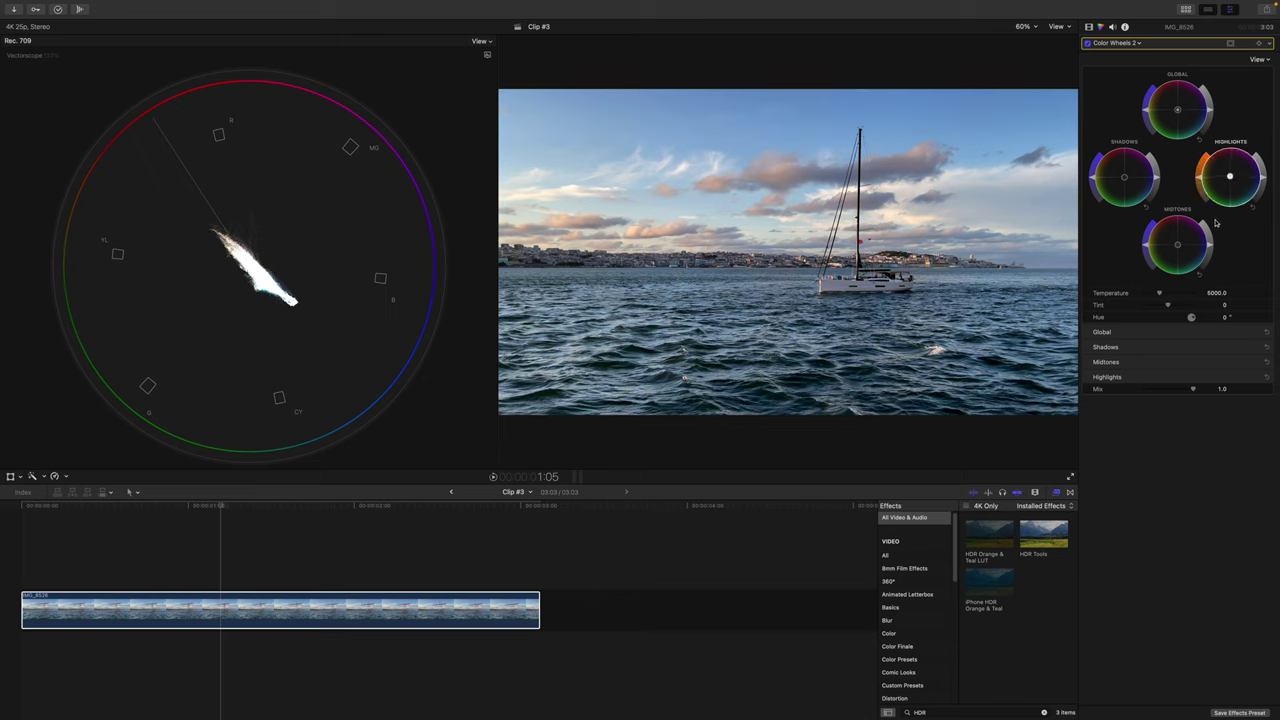
{"action": "left_click_drag", "start_coordinate": [1177, 247], "coordinate": [1176, 242]}
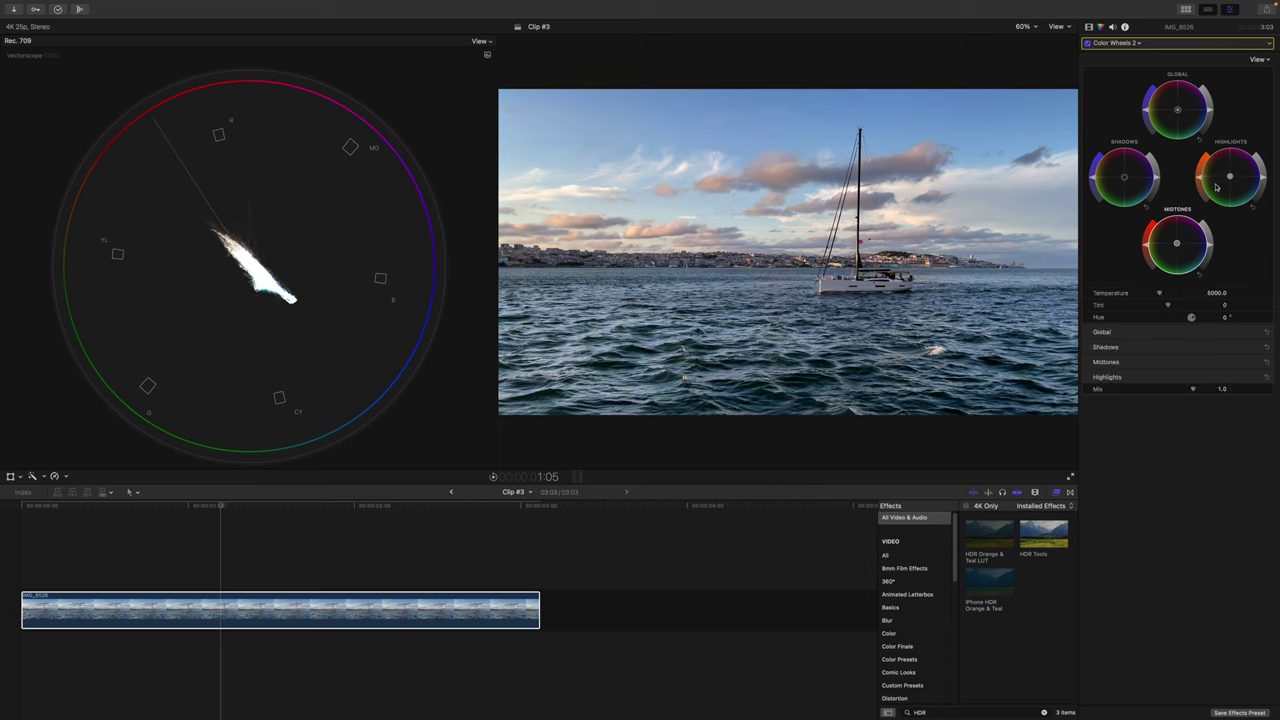
Add a third Color Wheels correction with a shape mask, fitting it as a wide, softly feathered ellipse around the sailboat
{"action": "left_click", "coordinate": [1118, 45]}
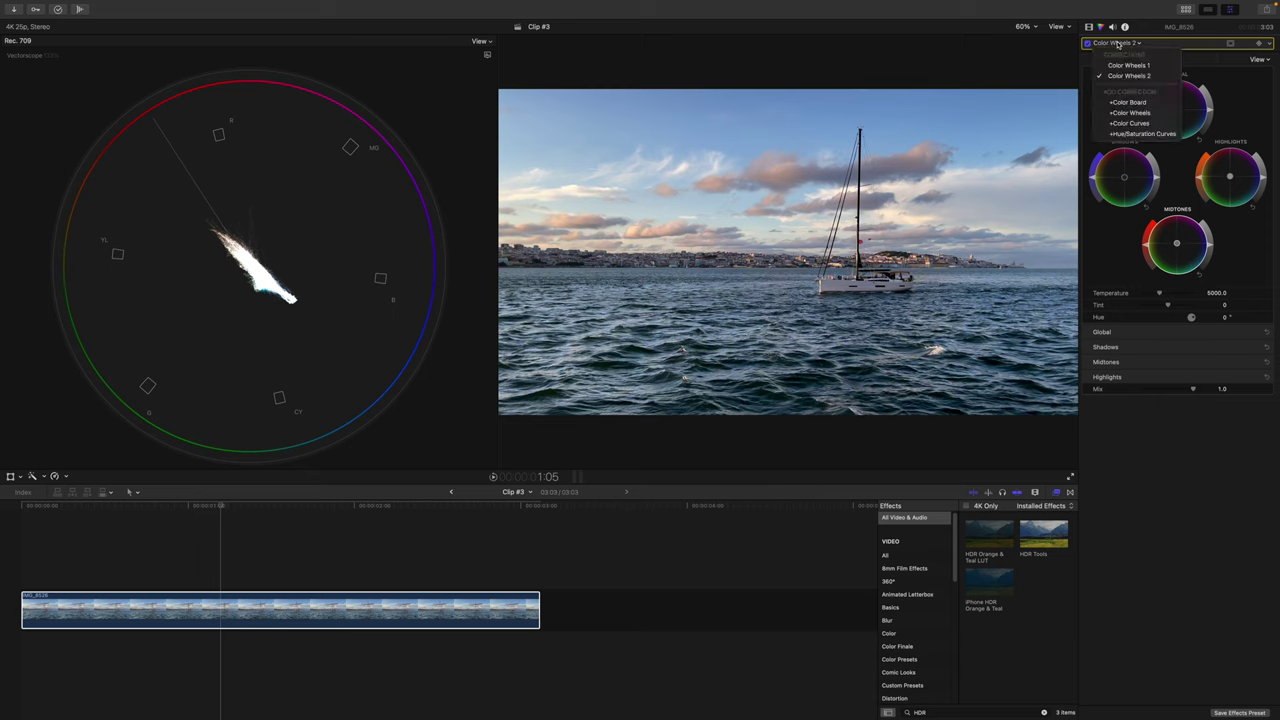
{"action": "left_click", "coordinate": [1148, 114]}
{"action": "left_click", "coordinate": [1230, 43]}
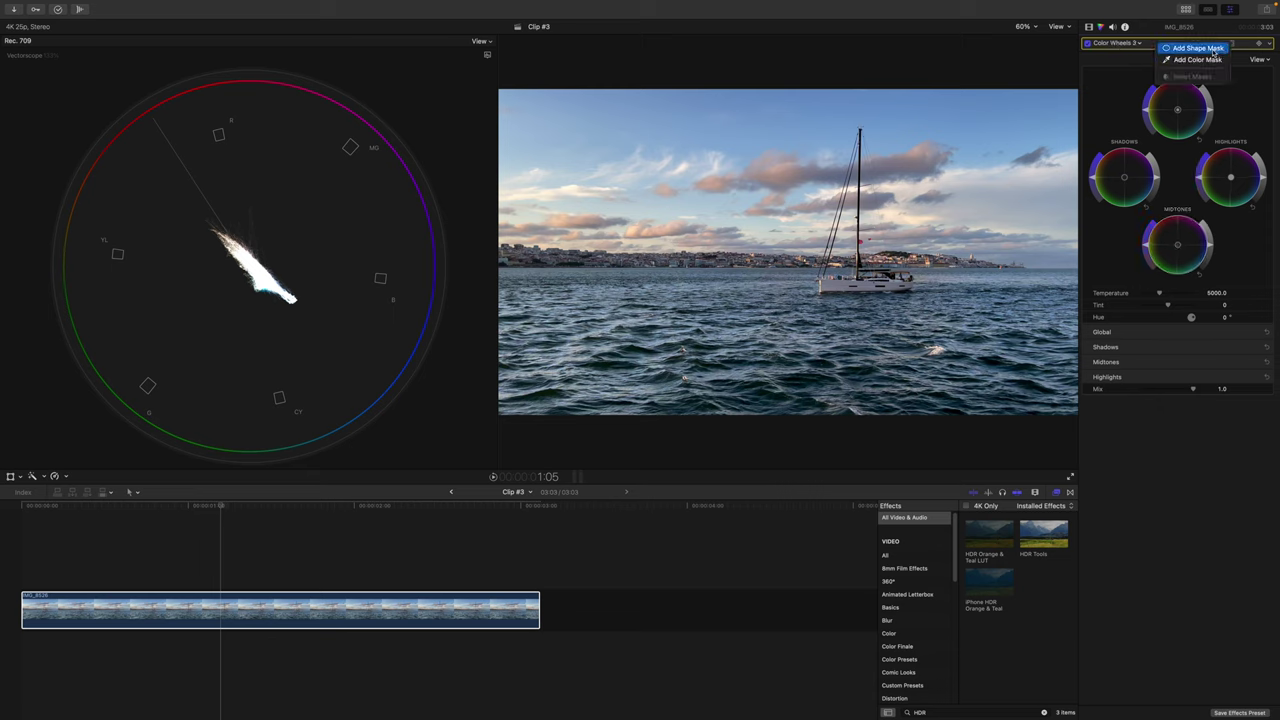
{"action": "left_click", "coordinate": [1205, 48]}
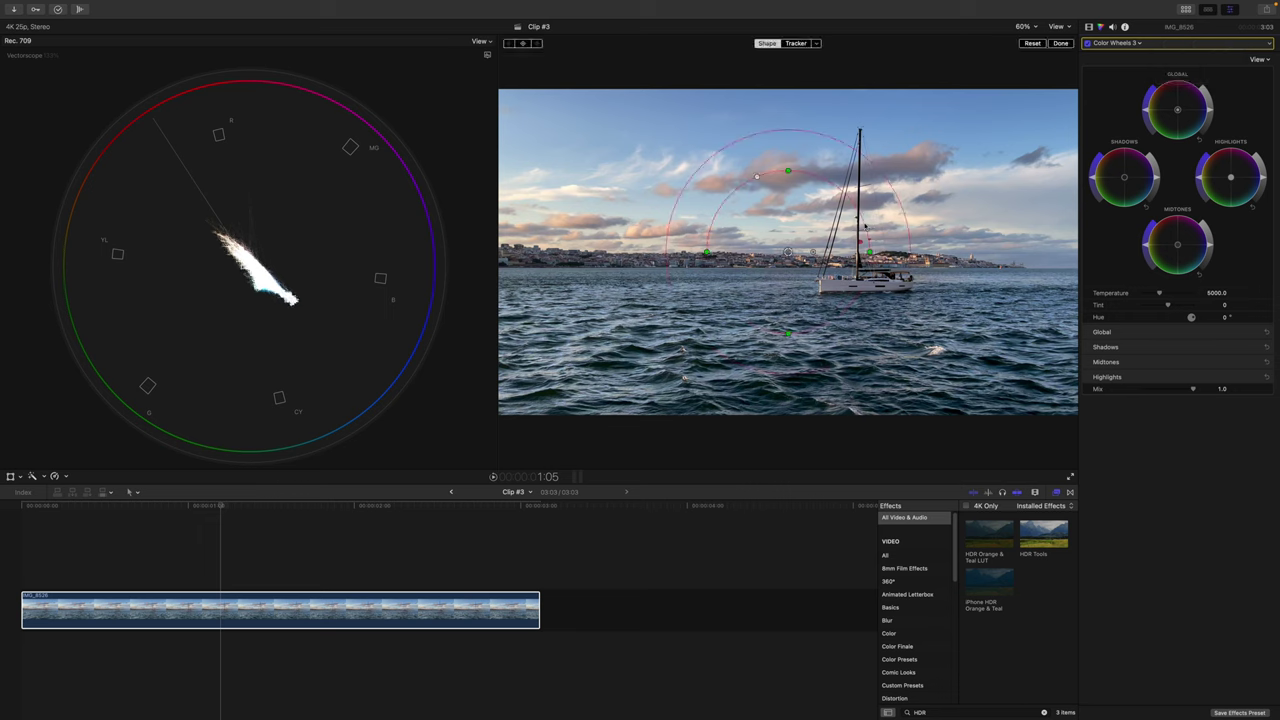
{"action": "left_click_drag", "start_coordinate": [860, 240], "coordinate": [865, 231]}
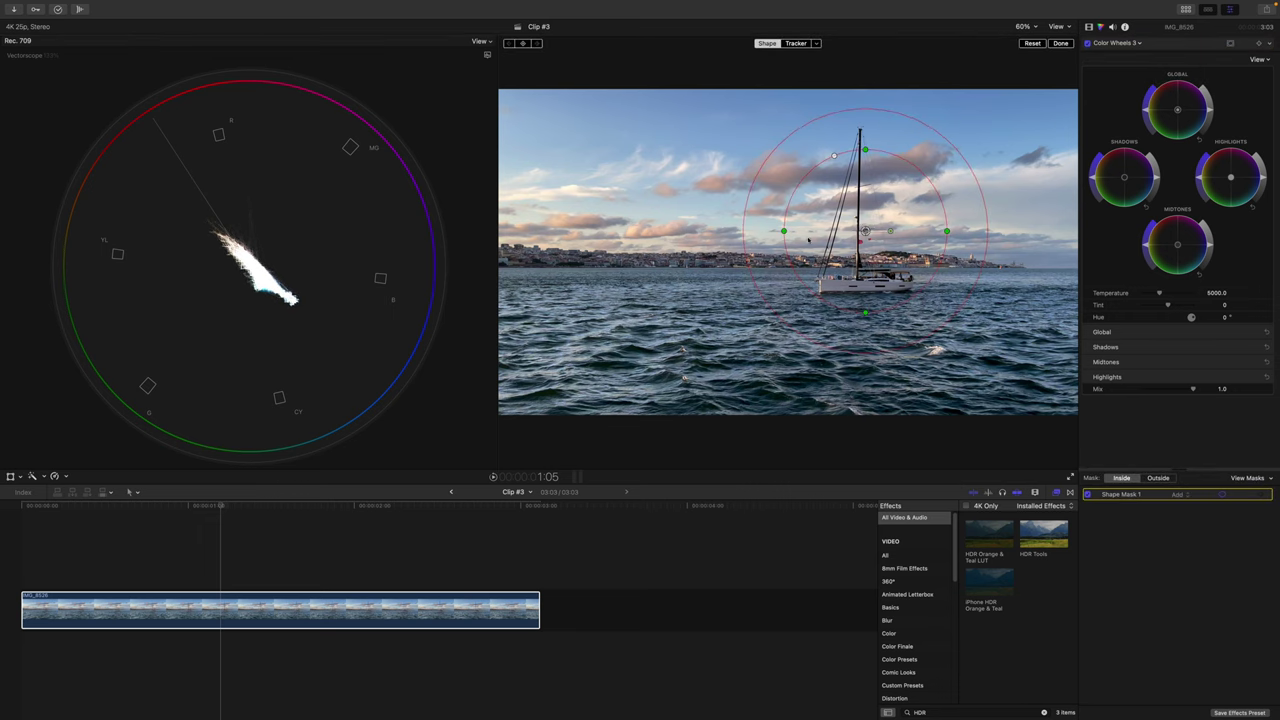
{"action": "left_click_drag", "start_coordinate": [784, 231], "coordinate": [787, 231]}
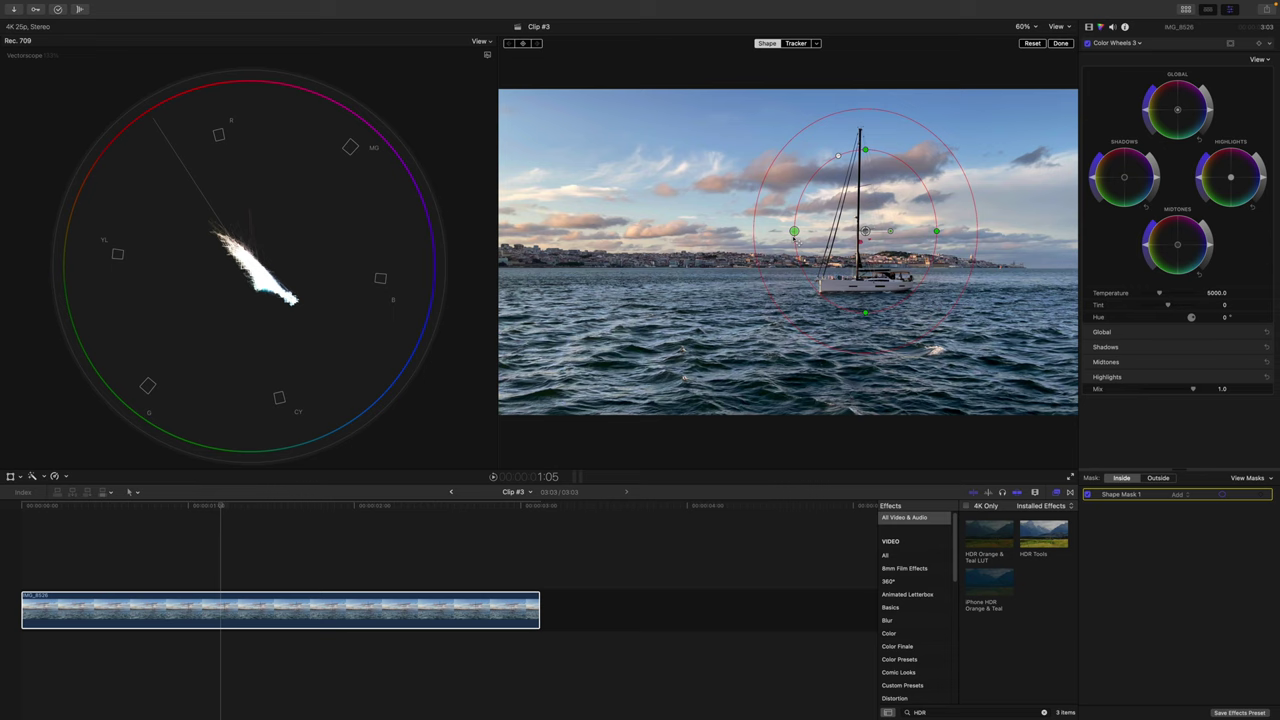
{"action": "mouse_move", "coordinate": [865, 231]}
{"action": "left_mouse_down"}
{"action": "mouse_move", "coordinate": [866, 282]}
{"action": "mouse_move", "coordinate": [865, 231]}
{"action": "left_mouse_up"}
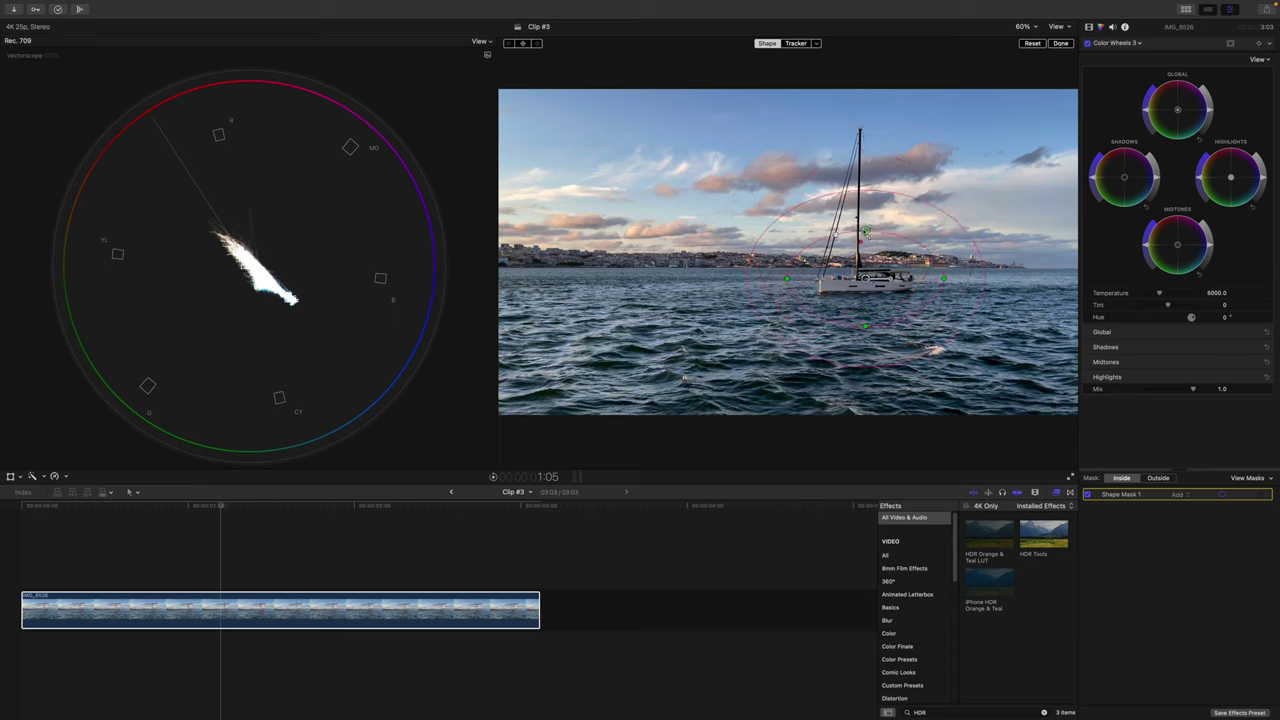
{"action": "left_click_drag", "start_coordinate": [866, 278], "coordinate": [866, 261]}
{"action": "left_click_drag", "start_coordinate": [978, 296], "coordinate": [1052, 325]}
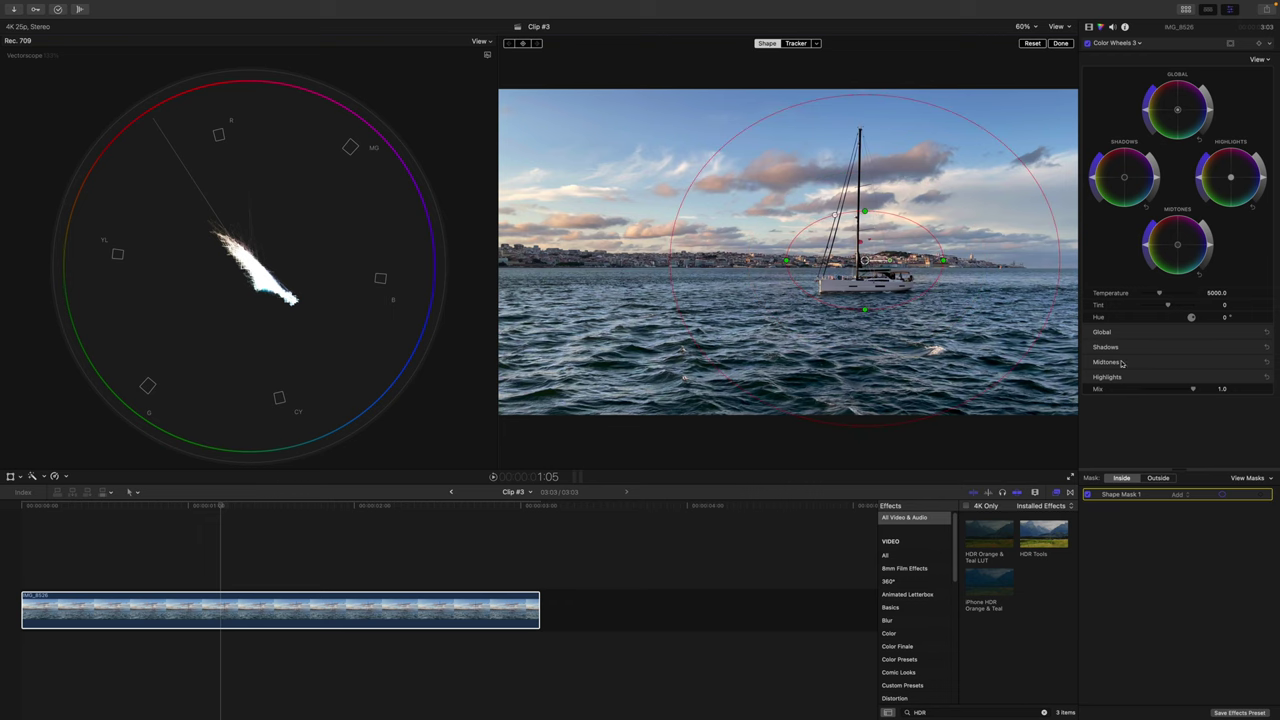
Lower the highlights outside the shape mask to darken the surroundings, and compare the third Color Wheels correction off and on
{"action": "left_click", "coordinate": [1160, 478]}
{"action": "left_click_drag", "start_coordinate": [1263, 180], "coordinate": [1262, 188]}
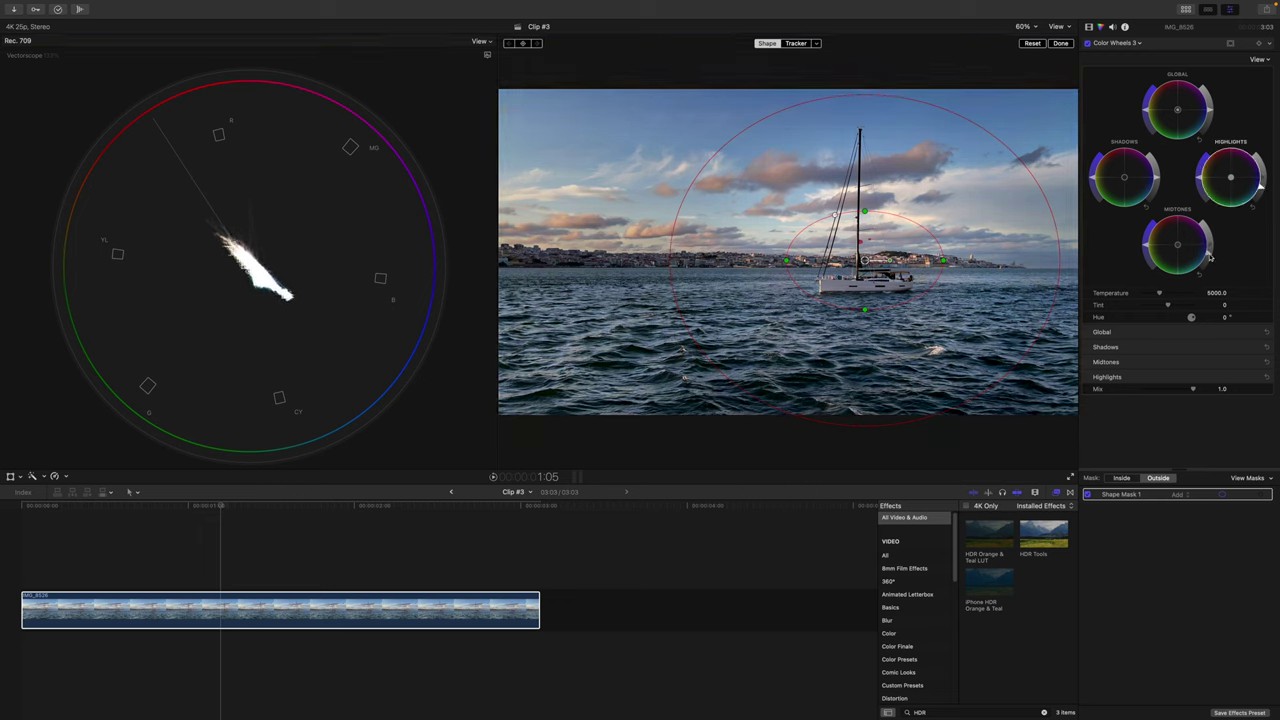
{"action": "key", "text": "super+z"}
{"action": "key", "text": "super+z"}
{"action": "key", "text": "super+z"}
{"action": "left_click", "coordinate": [1146, 46]}
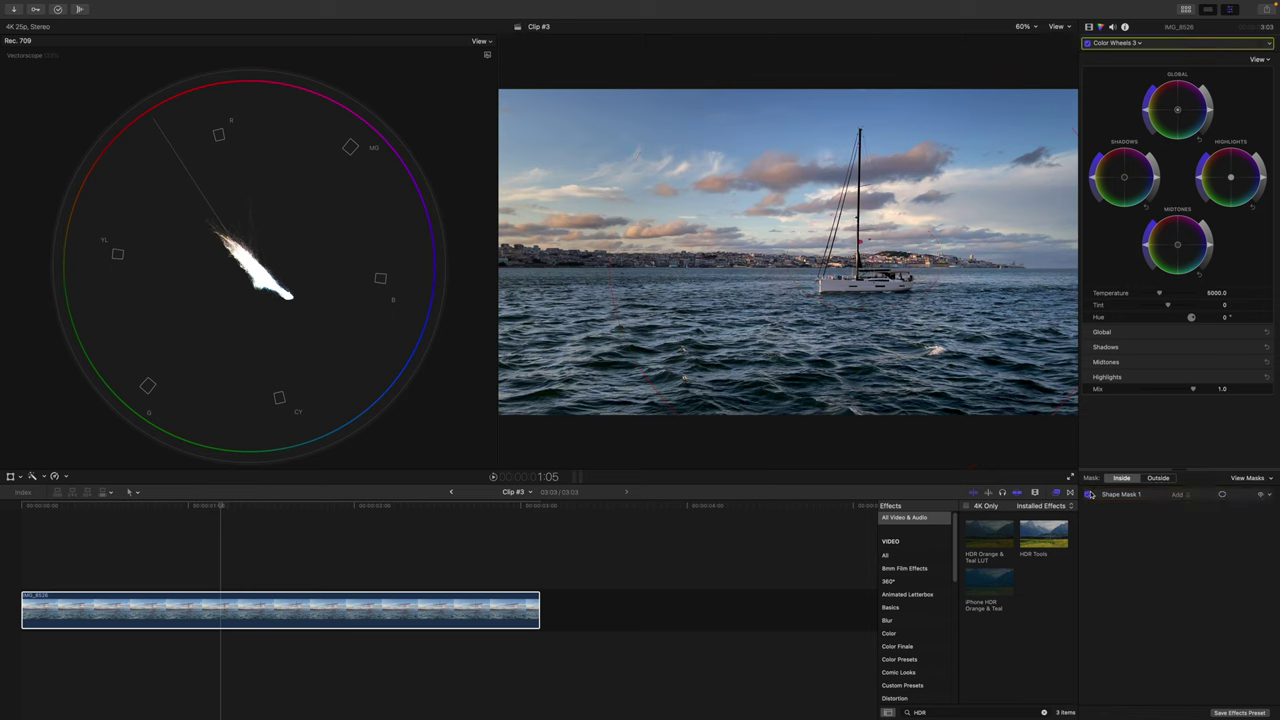
{"action": "left_click", "coordinate": [1087, 43]}
{"action": "left_click", "coordinate": [1087, 43]}
Apply a Custom LUT effect to the sailboat clip, choose BLOCKBUSTER LOOK (ORANGE & TEAL), and lower its mix to 0.3
{"action": "double_click", "coordinate": [930, 712]}
{"action": "type", "text": "CUSTOM"}
{"action": "left_click_drag", "start_coordinate": [980, 539], "coordinate": [414, 600]}
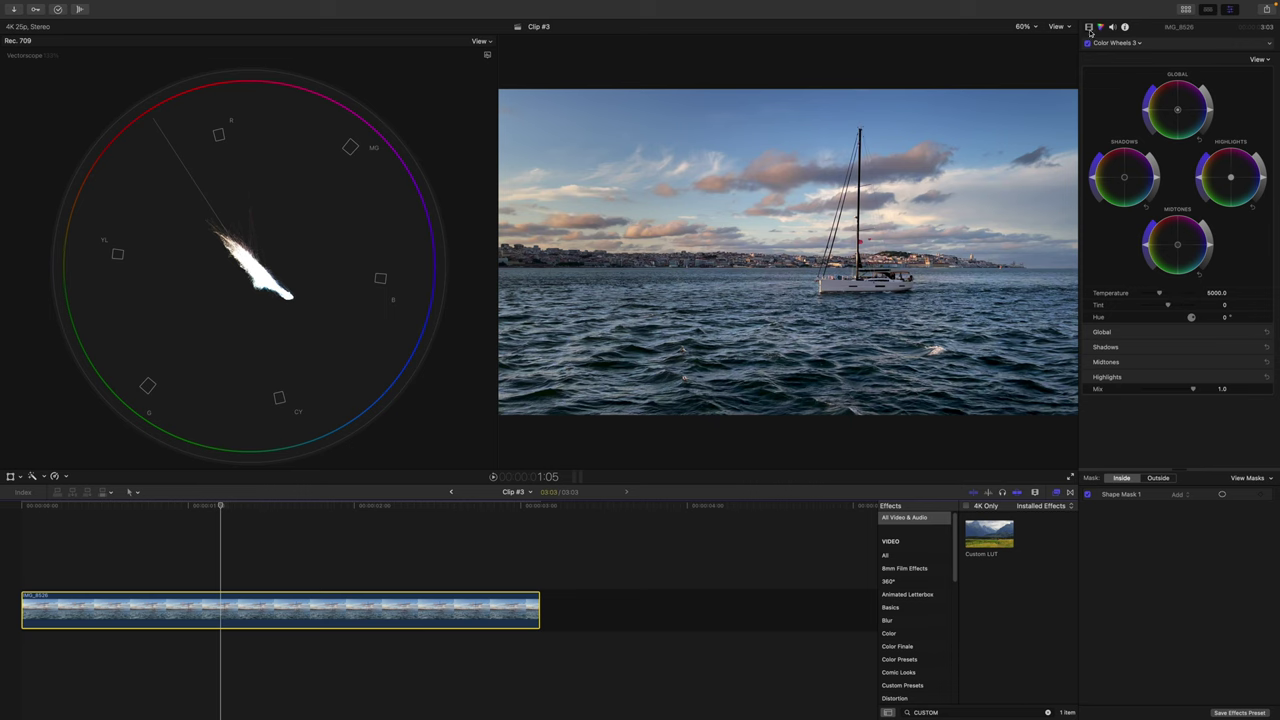
{"action": "left_click", "coordinate": [1207, 153]}
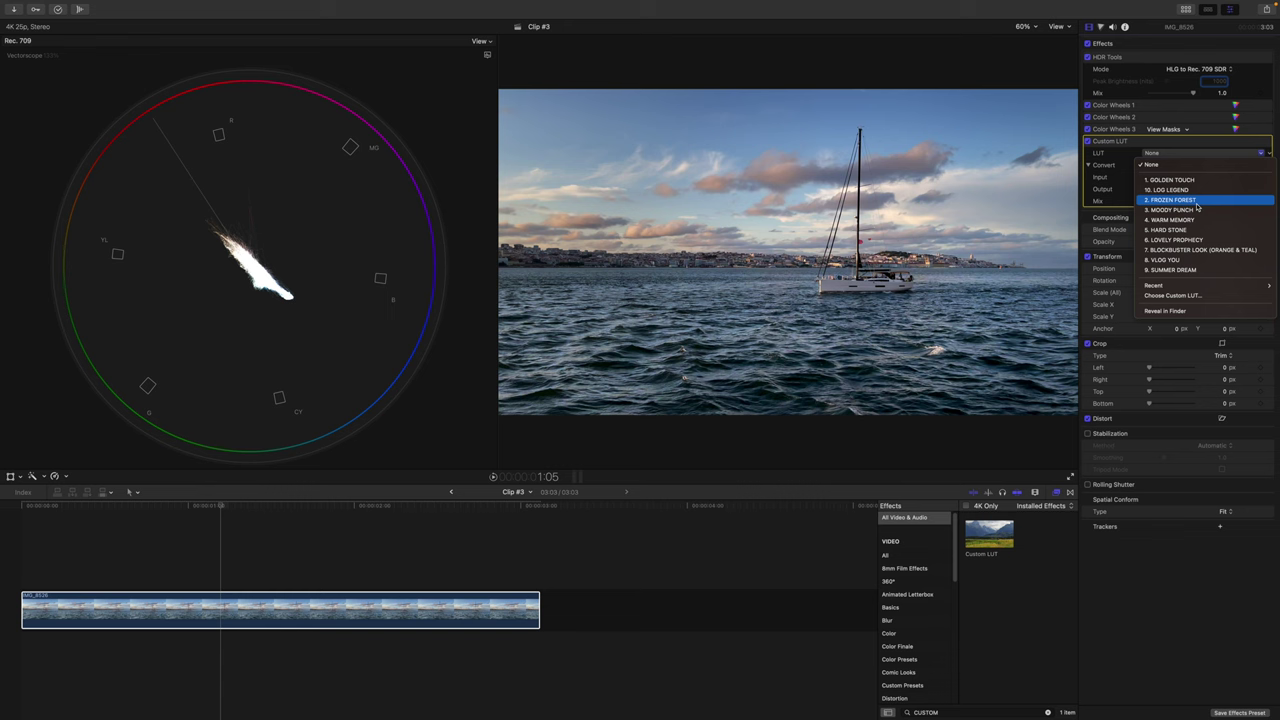
{"action": "left_click", "coordinate": [1196, 249]}
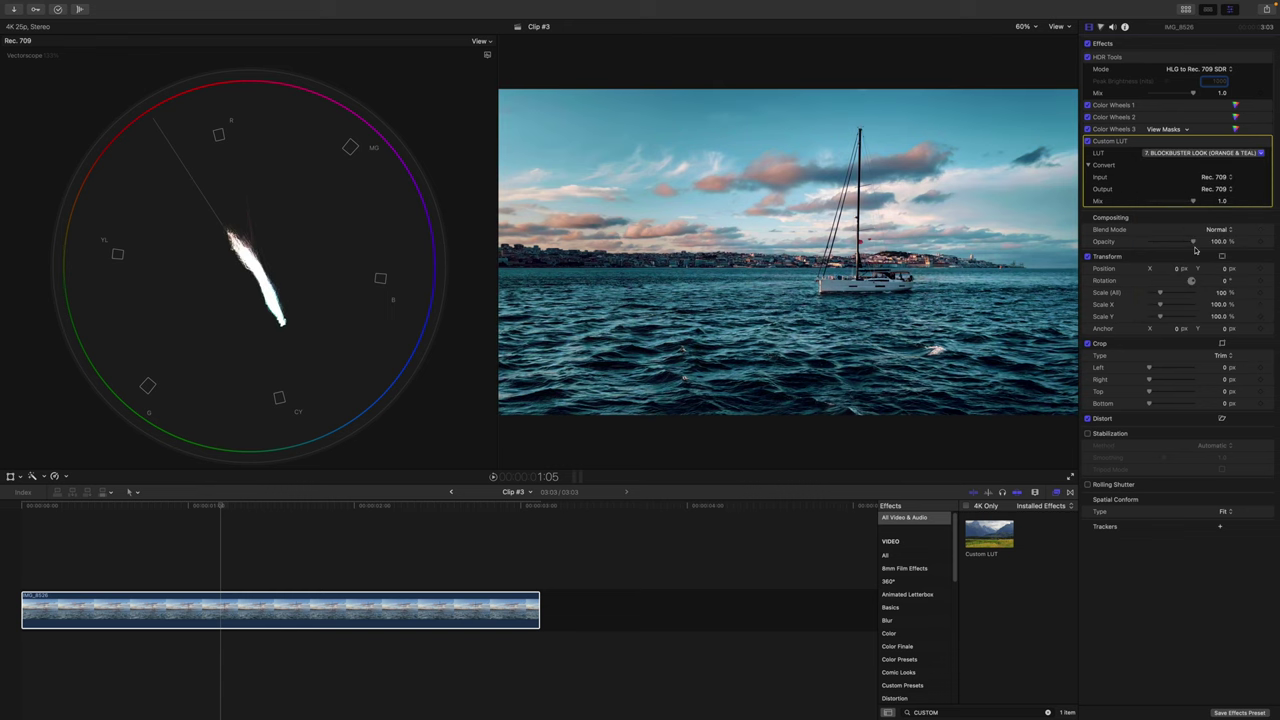
{"action": "left_click_drag", "start_coordinate": [1193, 203], "coordinate": [1165, 206]}
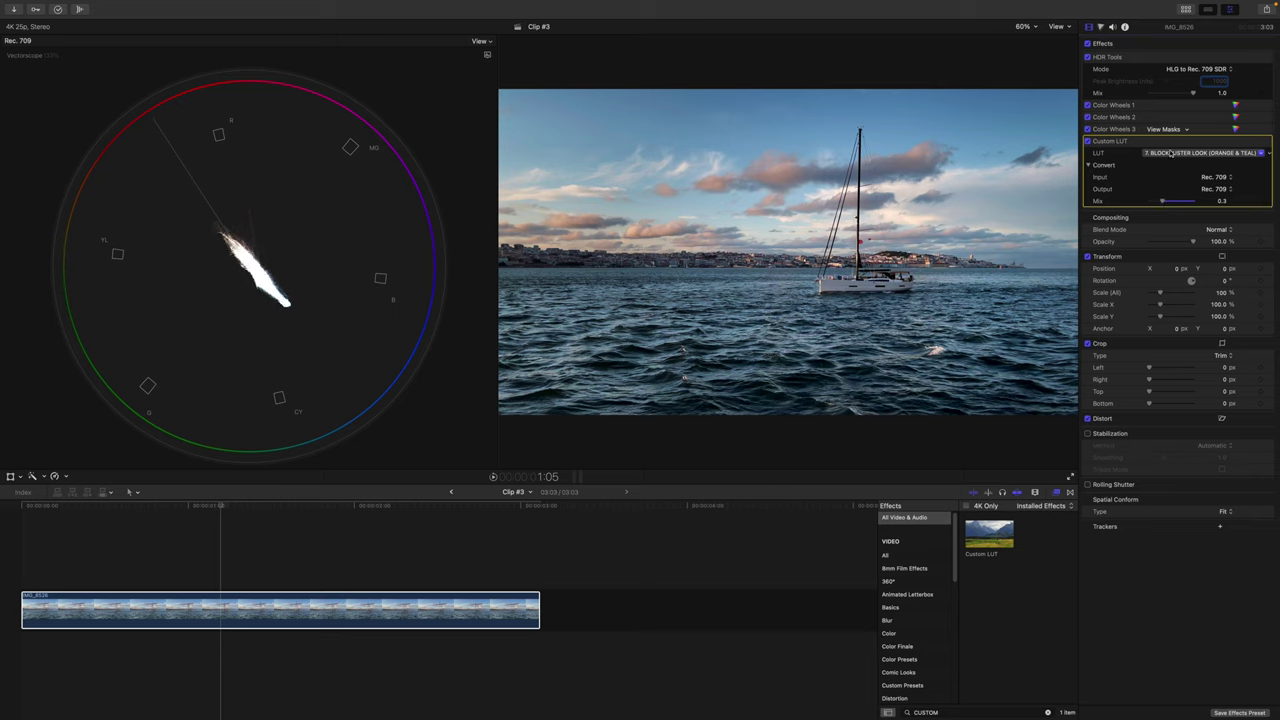
Return to Color Wheels 2 and push the highlights slightly further toward orange
{"action": "left_click", "coordinate": [1160, 106]}
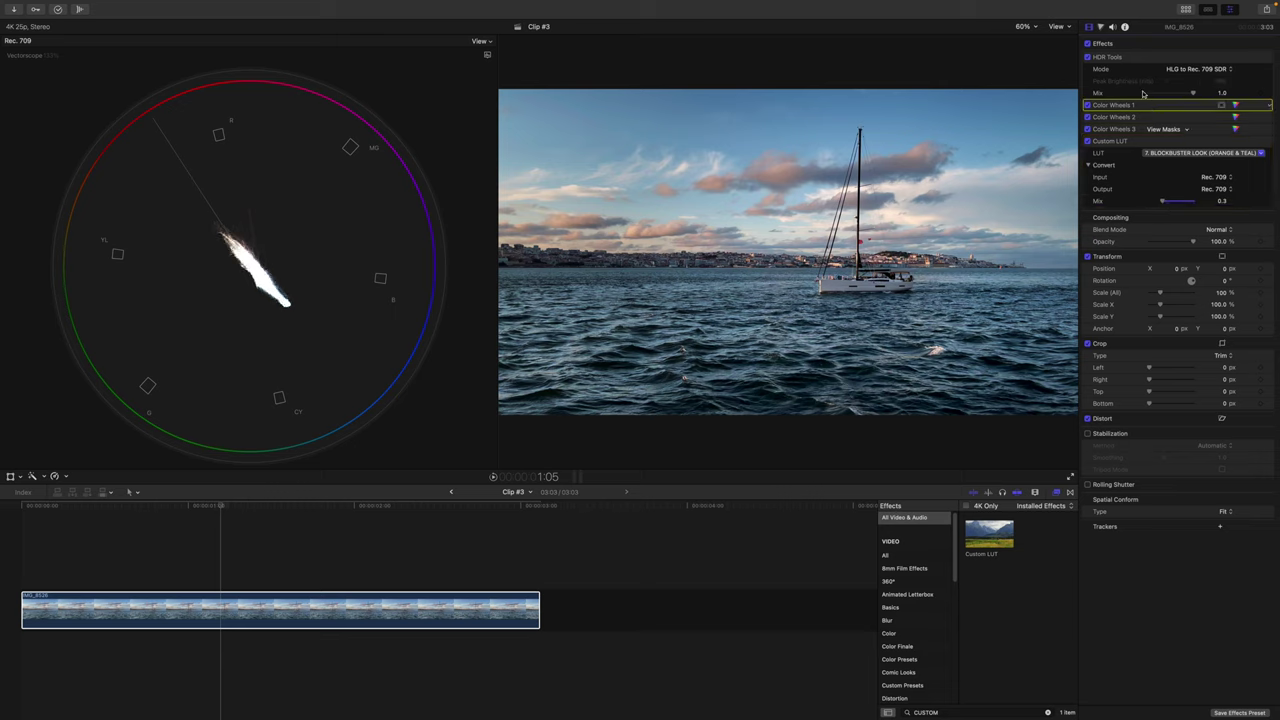
{"action": "left_click", "coordinate": [1101, 27]}
{"action": "left_click", "coordinate": [1160, 43]}
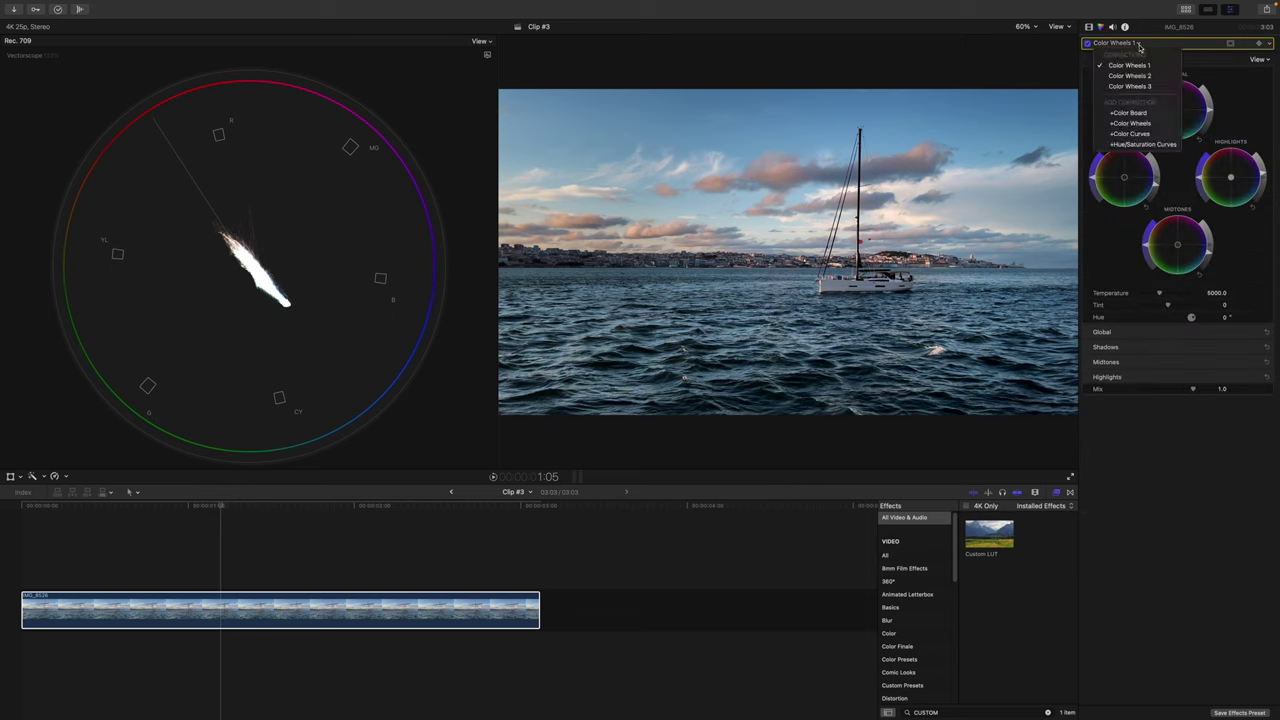
{"action": "left_click", "coordinate": [1140, 78]}
{"action": "left_click_drag", "start_coordinate": [1235, 183], "coordinate": [1220, 173]}
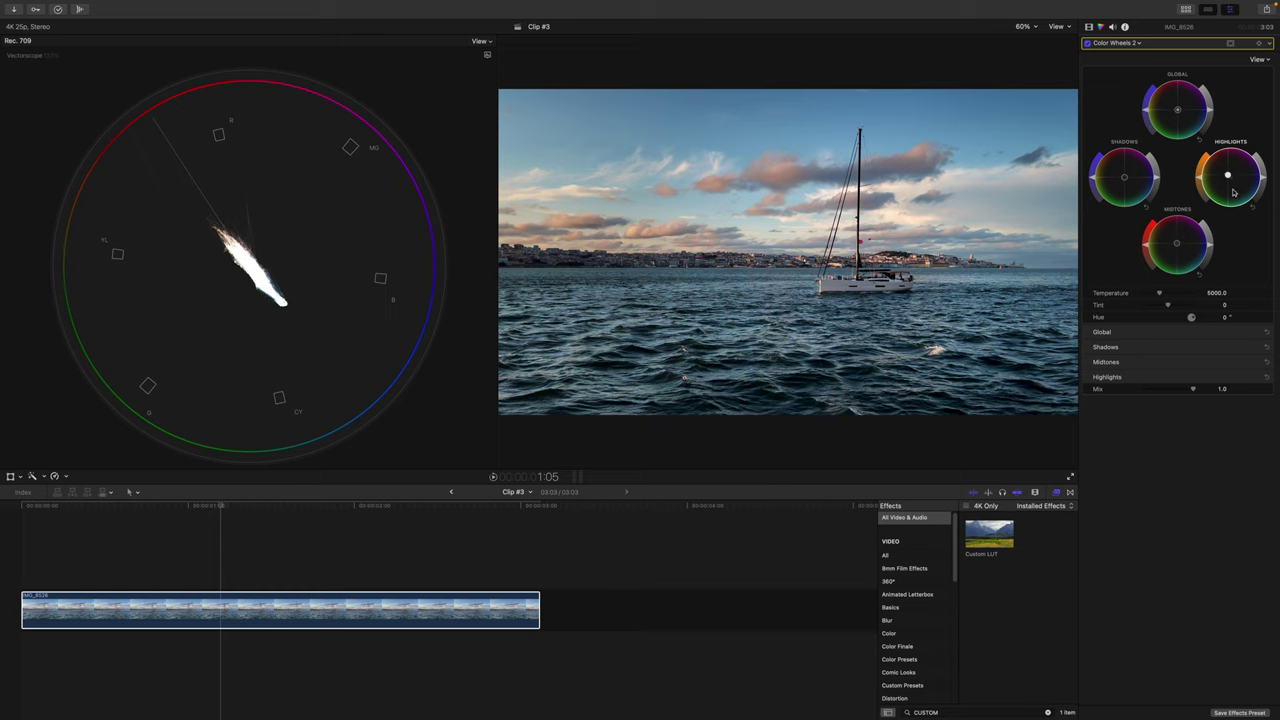
{"action": "left_click", "coordinate": [1117, 44]}
{"action": "left_click", "coordinate": [1098, 43]}
Find the mFilmLook effect and apply it to the sailboat clip
{"action": "left_click", "coordinate": [1089, 28]}
{"action": "double_click", "coordinate": [930, 712]}
{"action": "type", "text": "MFILM"}
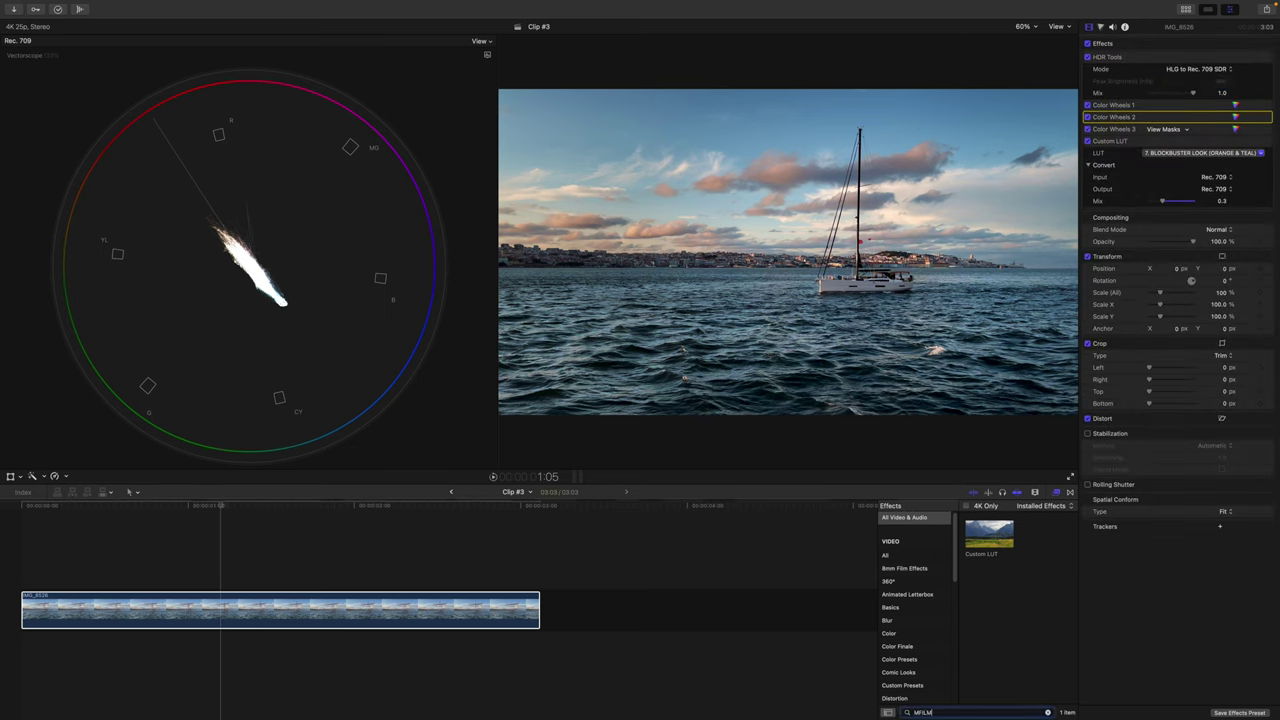
{"action": "left_click_drag", "start_coordinate": [987, 532], "coordinate": [457, 606]}
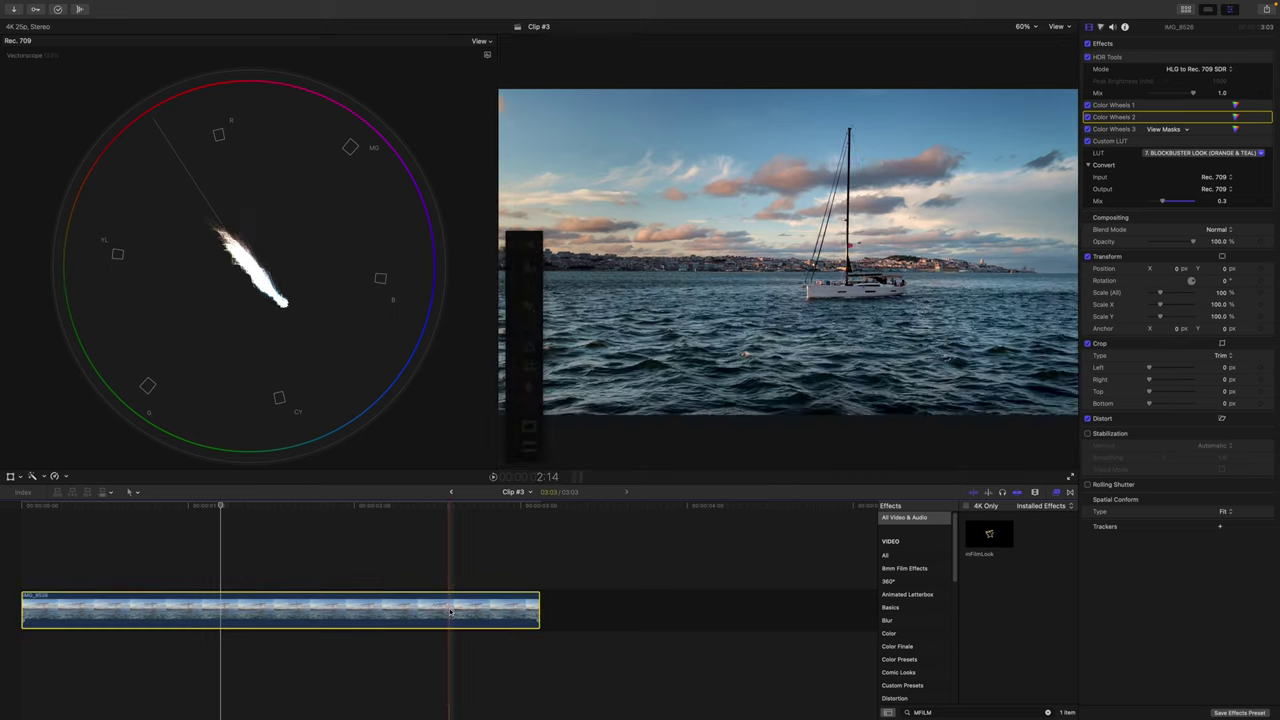
Hide the video scopes, add an mFilmLook vignette widened past the frame's sides, and compare the effect off and on
{"action": "key", "text": "super+7"}
{"action": "left_click", "coordinate": [71, 318]}
{"action": "mouse_move", "coordinate": [538, 252]}
{"action": "left_mouse_down"}
{"action": "mouse_move", "coordinate": [555, 254]}
{"action": "mouse_move", "coordinate": [529, 257]}
{"action": "left_mouse_up"}
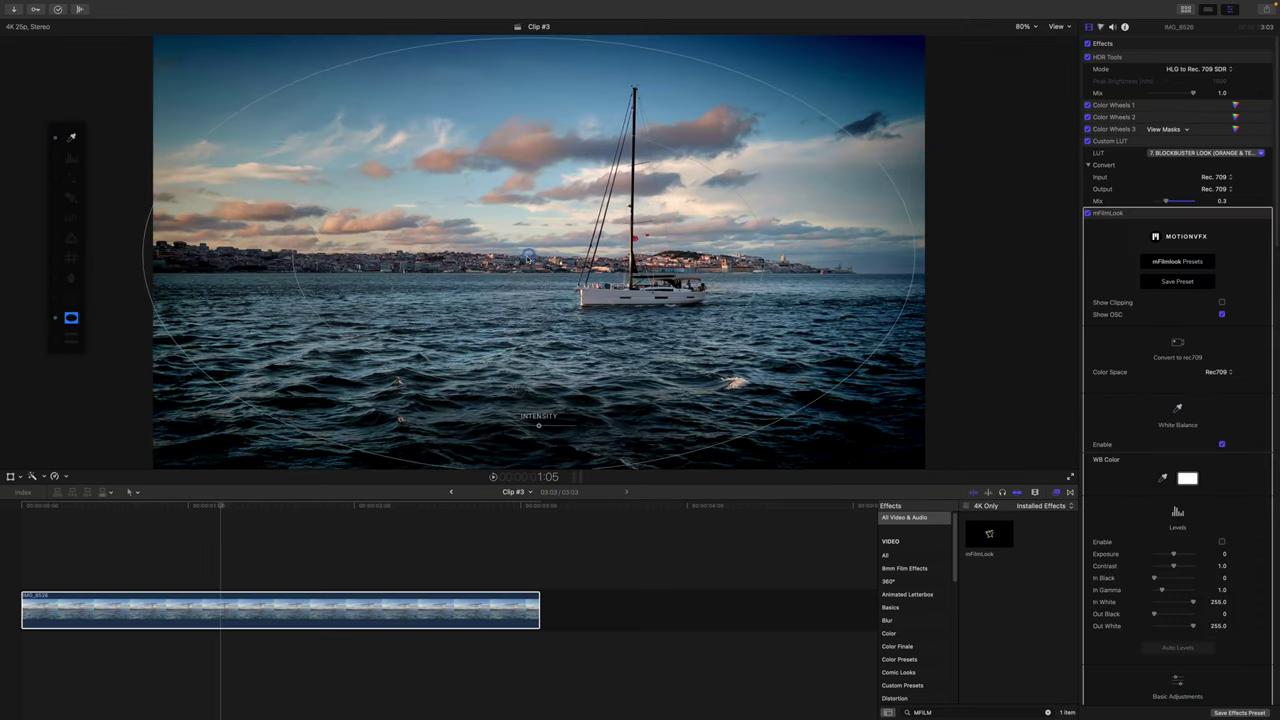
{"action": "left_click_drag", "start_coordinate": [827, 101], "coordinate": [866, 210]}
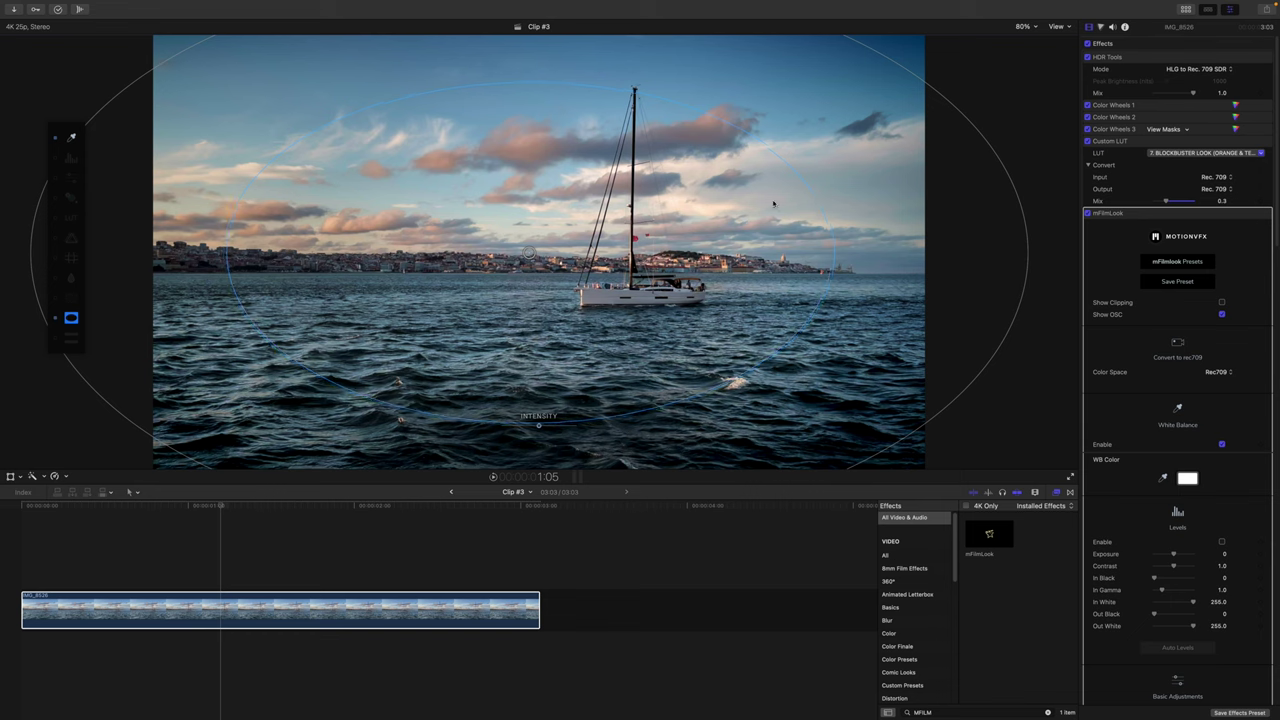
{"action": "left_click_drag", "start_coordinate": [990, 170], "coordinate": [966, 72]}
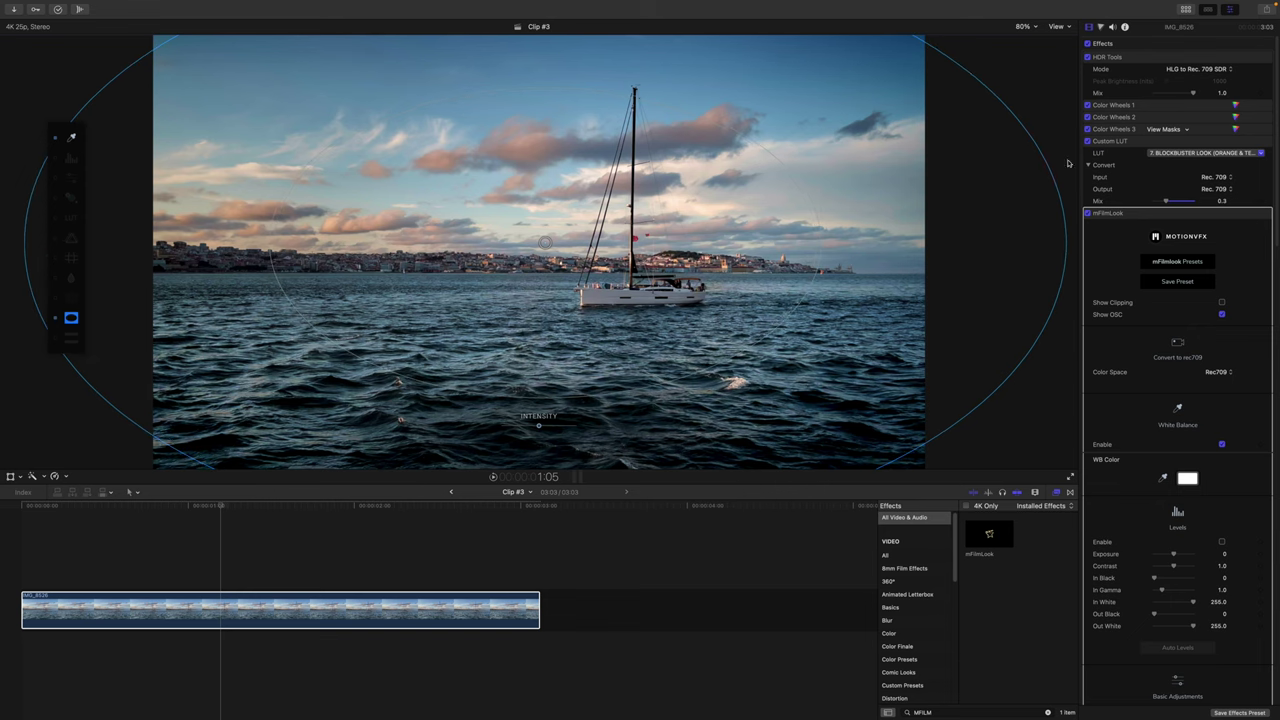
{"action": "left_click", "coordinate": [1088, 213]}
{"action": "left_click", "coordinate": [1088, 213]}
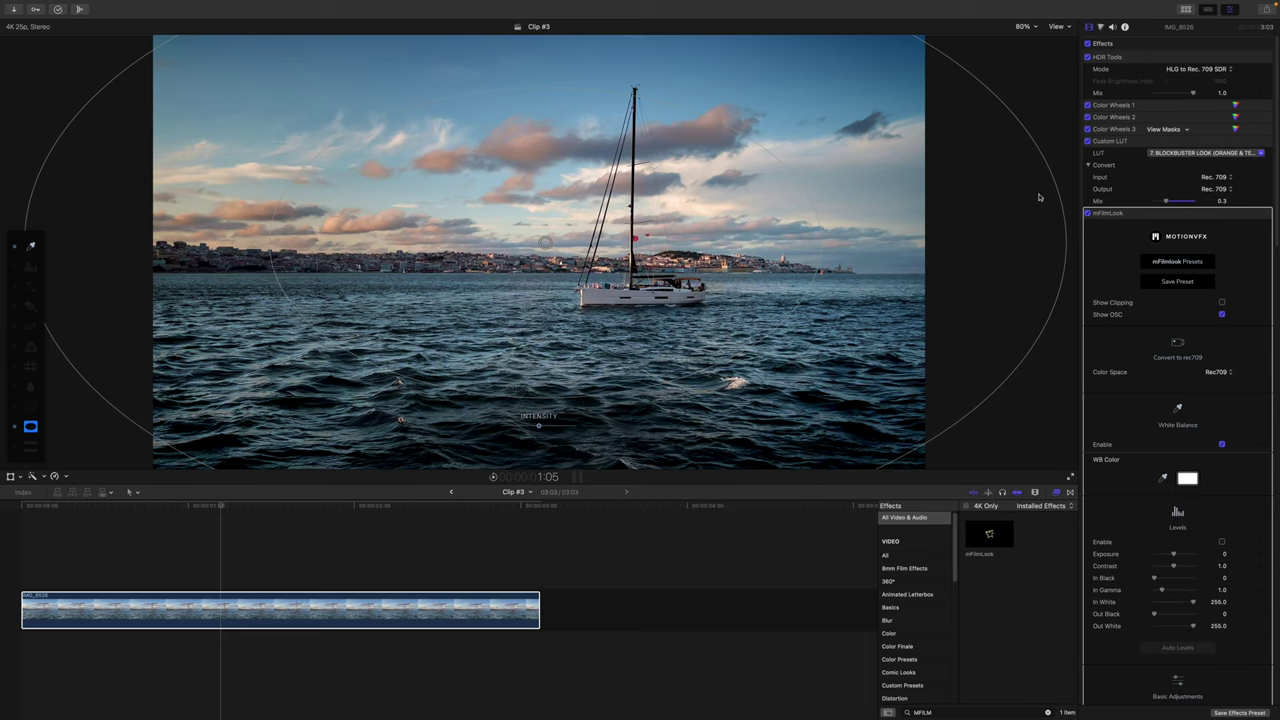
Turn on film grain in mFilmLook and lower its intensity and size slightly
{"action": "left_click", "coordinate": [30, 410]}
{"action": "left_click_drag", "start_coordinate": [457, 425], "coordinate": [440, 425]}
{"action": "left_click_drag", "start_coordinate": [538, 428], "coordinate": [517, 428]}
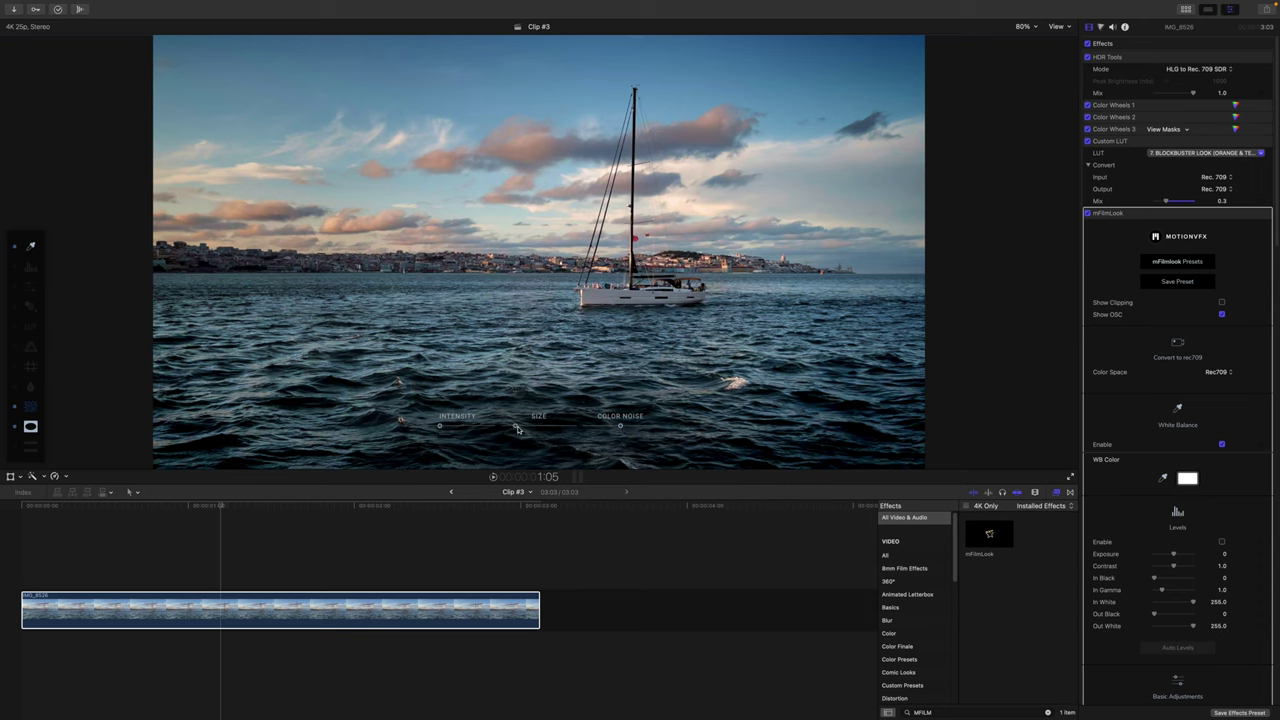
Enable the mFilmLook blur and widen its sharp area around the frame centre so only the outer edges soften
{"action": "left_click", "coordinate": [30, 388]}
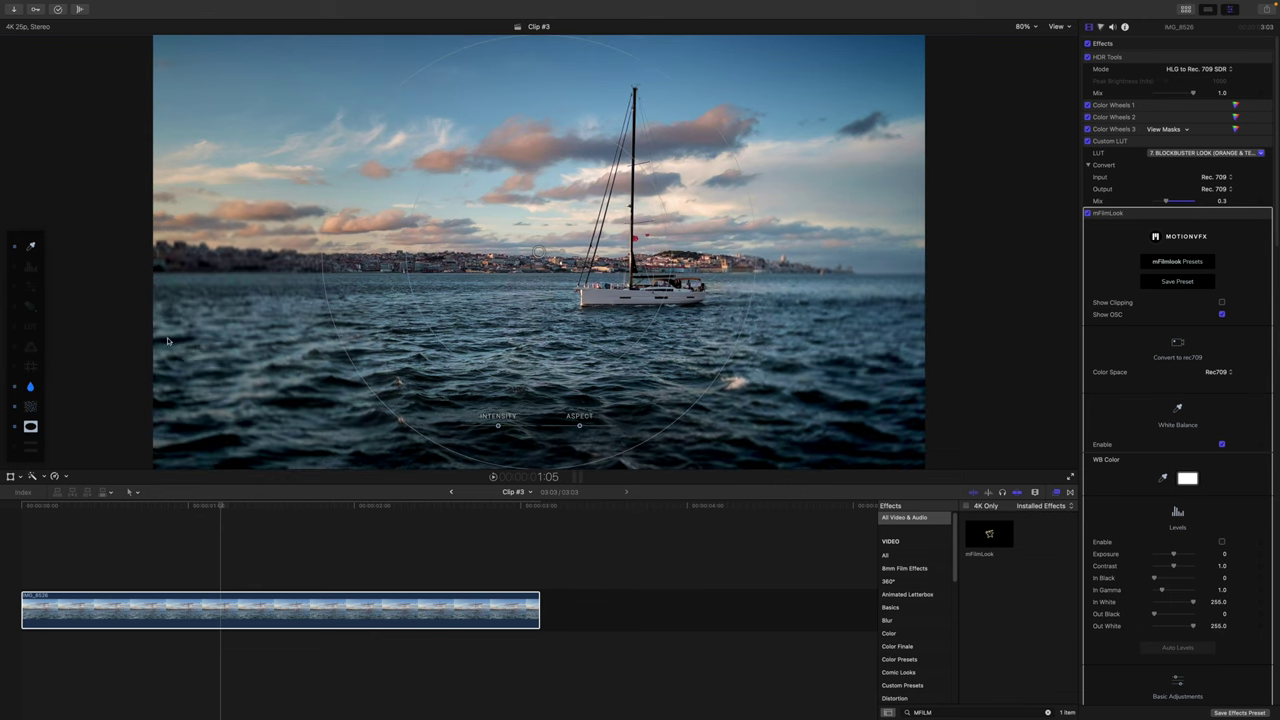
{"action": "left_click_drag", "start_coordinate": [539, 251], "coordinate": [610, 248]}
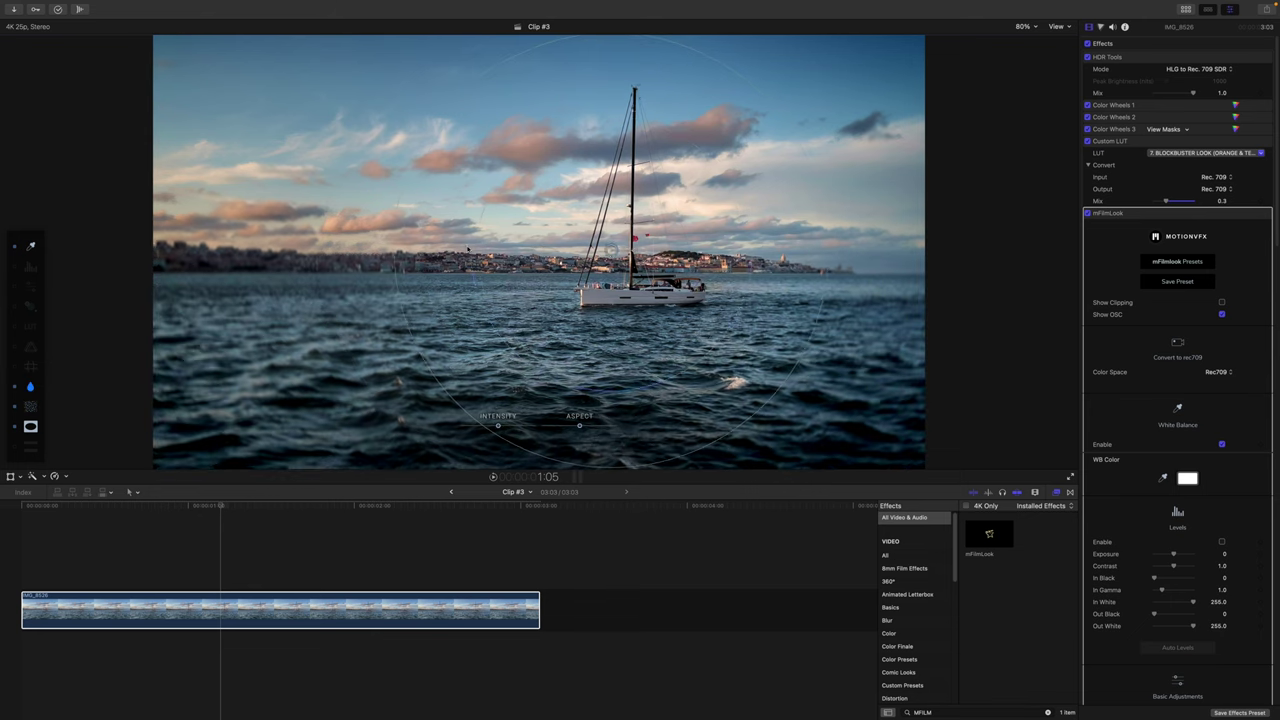
{"action": "left_click_drag", "start_coordinate": [798, 142], "coordinate": [969, 112]}
{"action": "left_click_drag", "start_coordinate": [610, 250], "coordinate": [540, 246]}
{"action": "left_click_drag", "start_coordinate": [898, 99], "coordinate": [945, 100]}
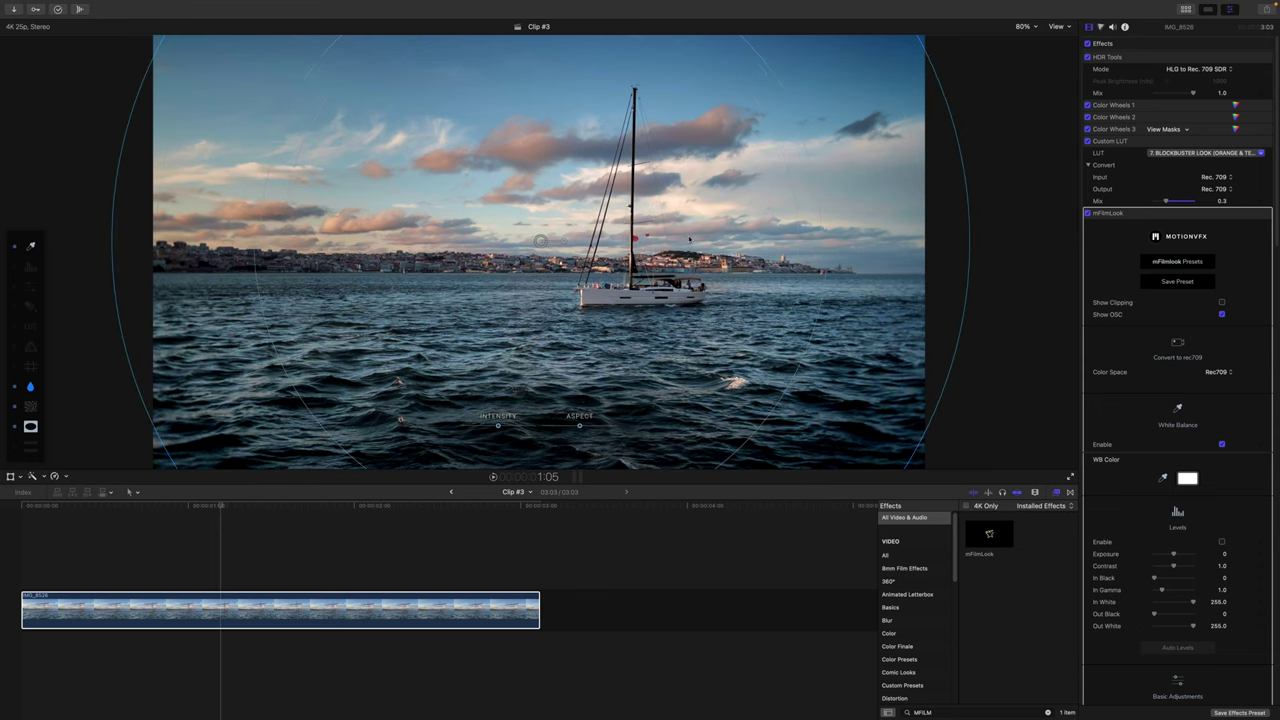
{"action": "left_click_drag", "start_coordinate": [260, 190], "coordinate": [234, 190]}
{"action": "left_click_drag", "start_coordinate": [951, 121], "coordinate": [967, 118]}
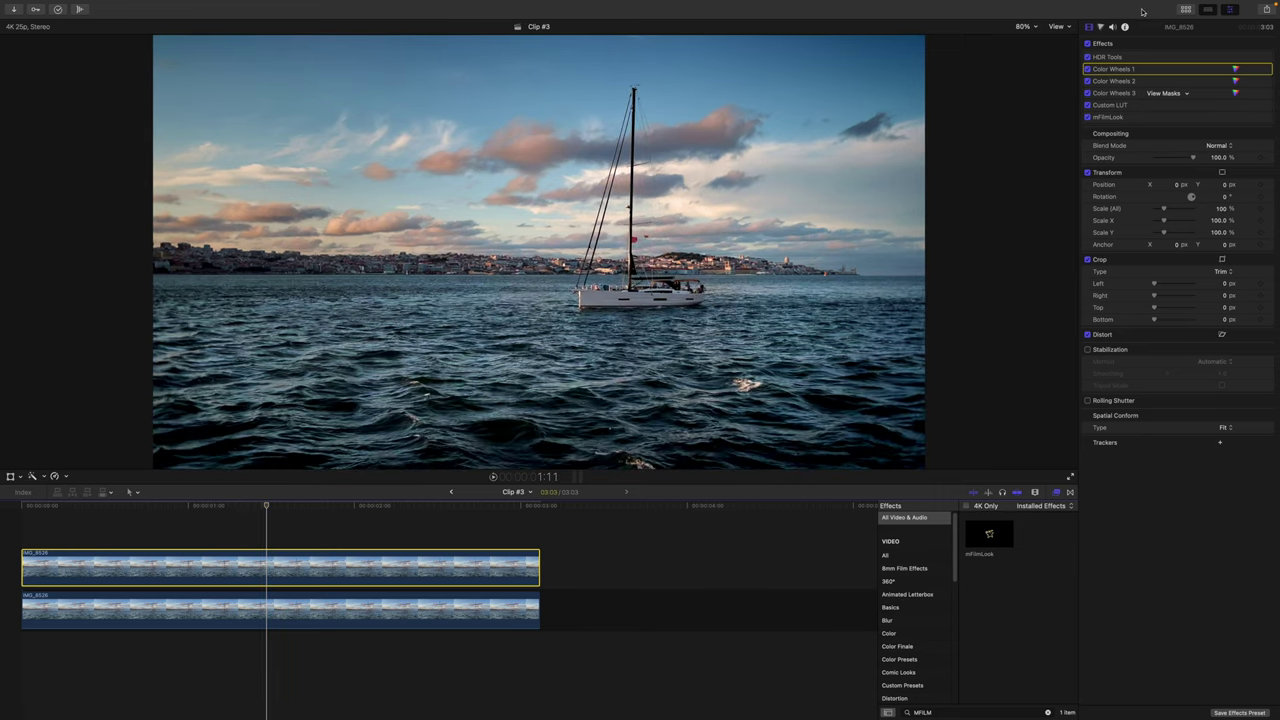
Place the mTitle Cinematic 2 17 title above the sailboat clips from their start and trim it to their end
{"action": "left_click", "coordinate": [1186, 9]}
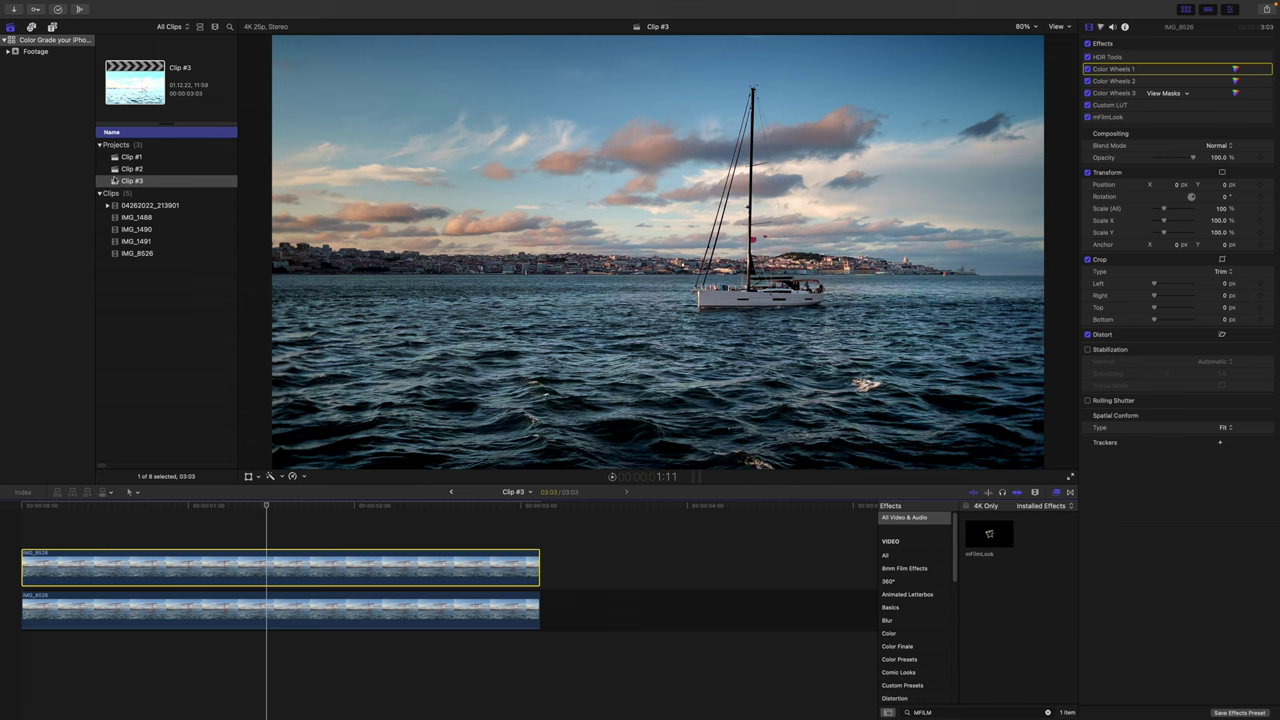
{"action": "left_click", "coordinate": [52, 27]}
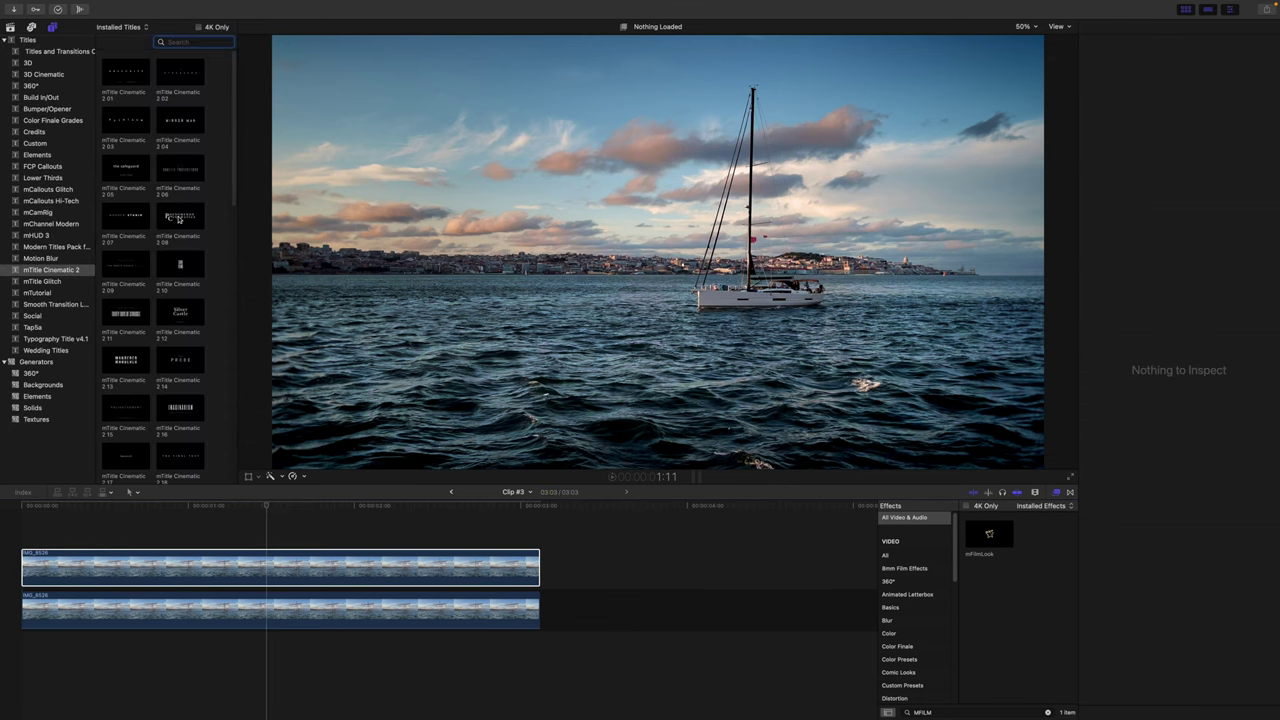
{"action": "scroll", "coordinate": [180, 264], "scroll_direction": "down", "scroll_amount": 3}
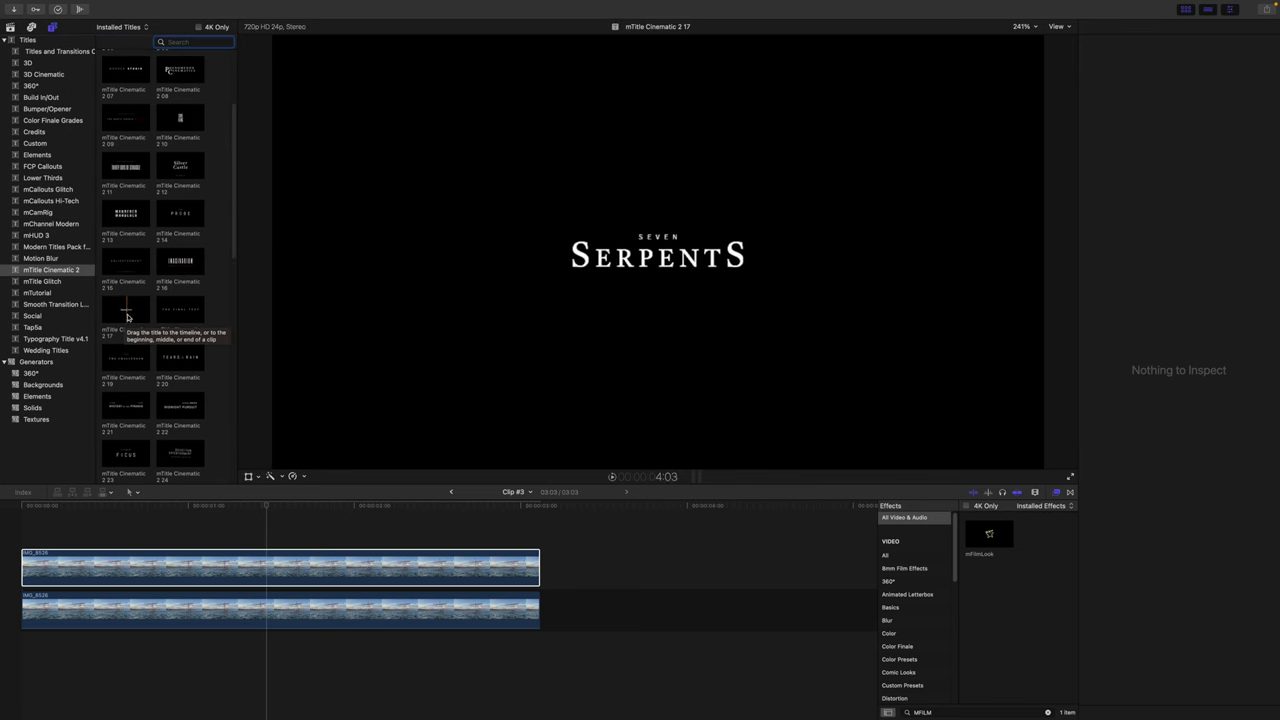
{"action": "left_click", "coordinate": [127, 317]}
{"action": "key", "text": "q"}
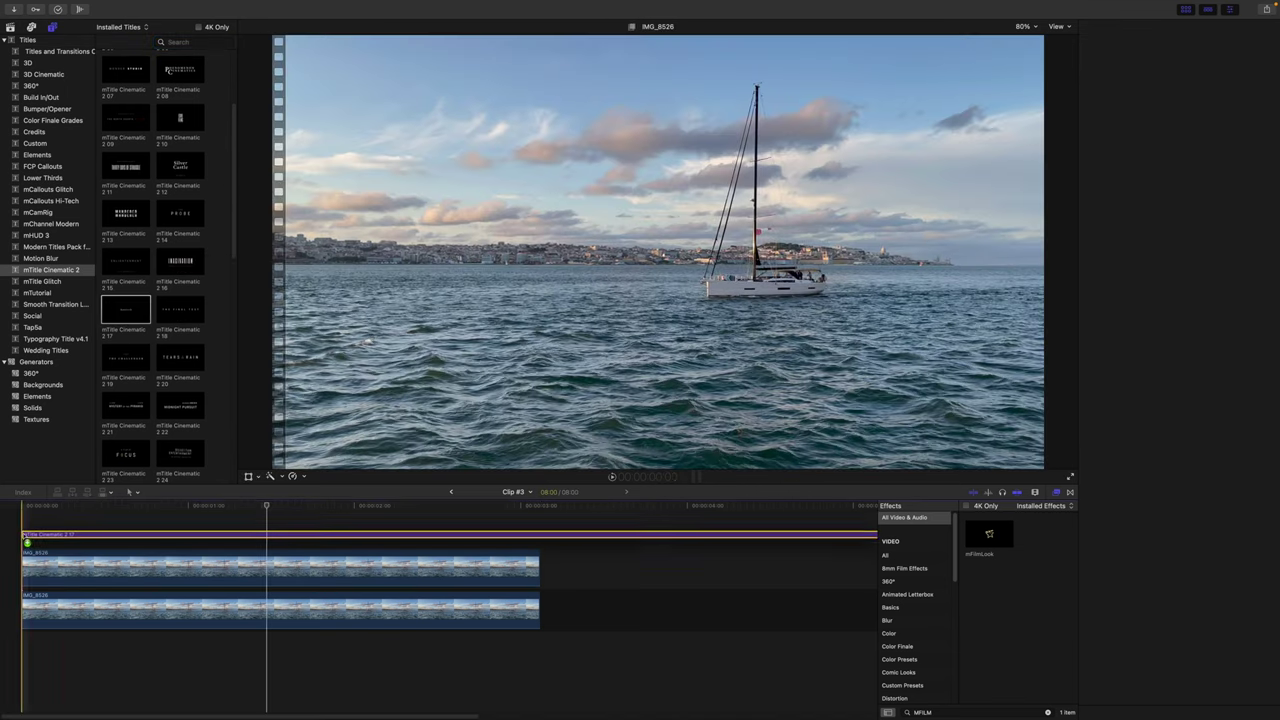
{"action": "key", "text": "super+4"}
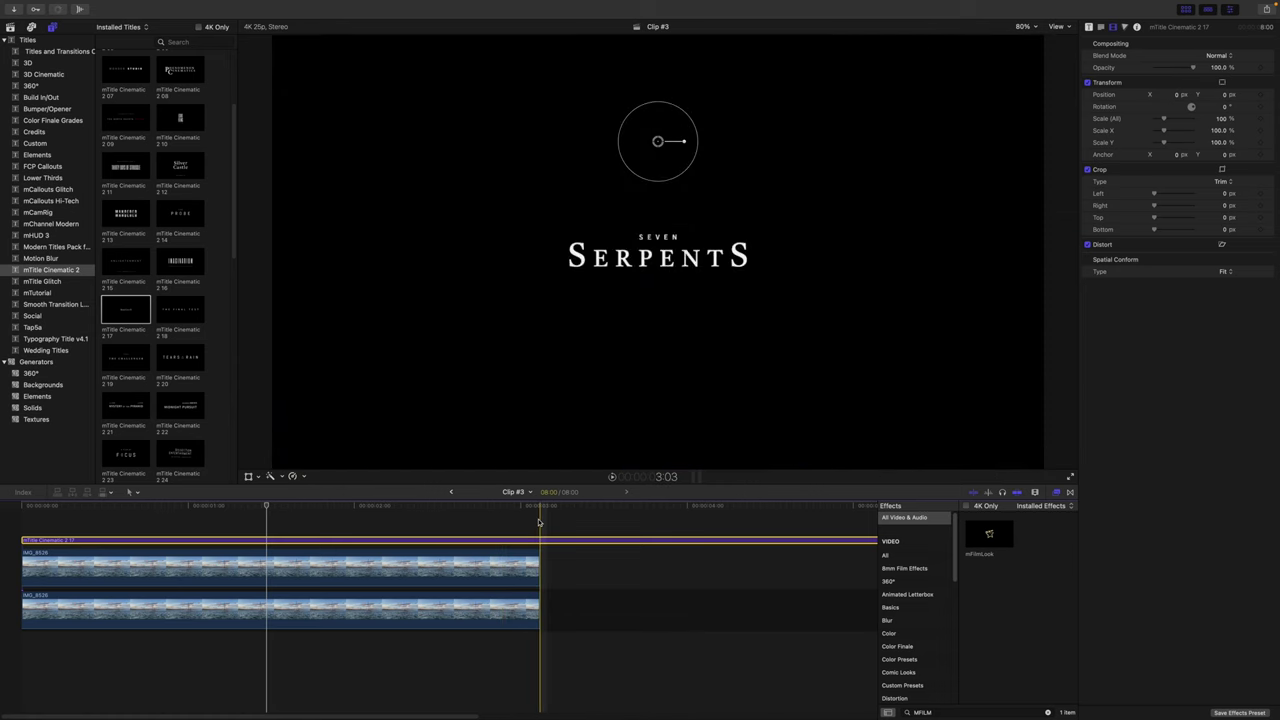
{"action": "key", "text": "alt+]"}
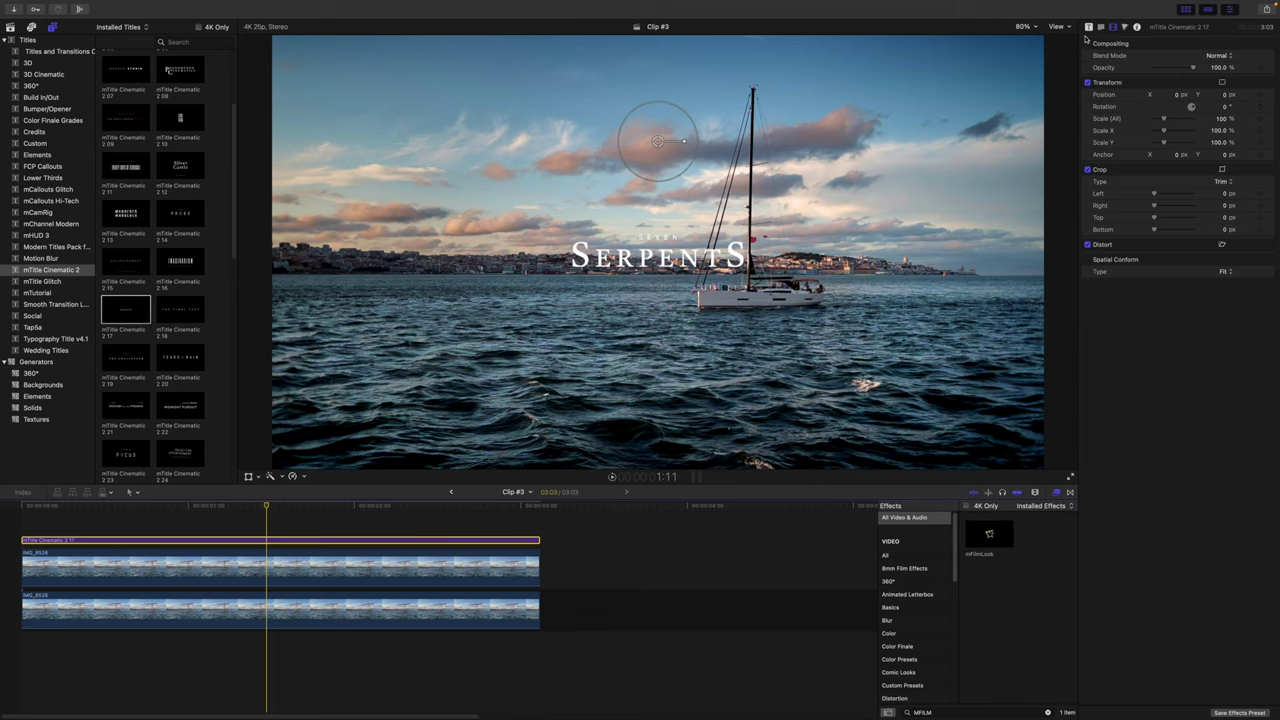
Set the cinematic title's header text to THE and replace its main title text with SA
{"action": "left_click", "coordinate": [1089, 27]}
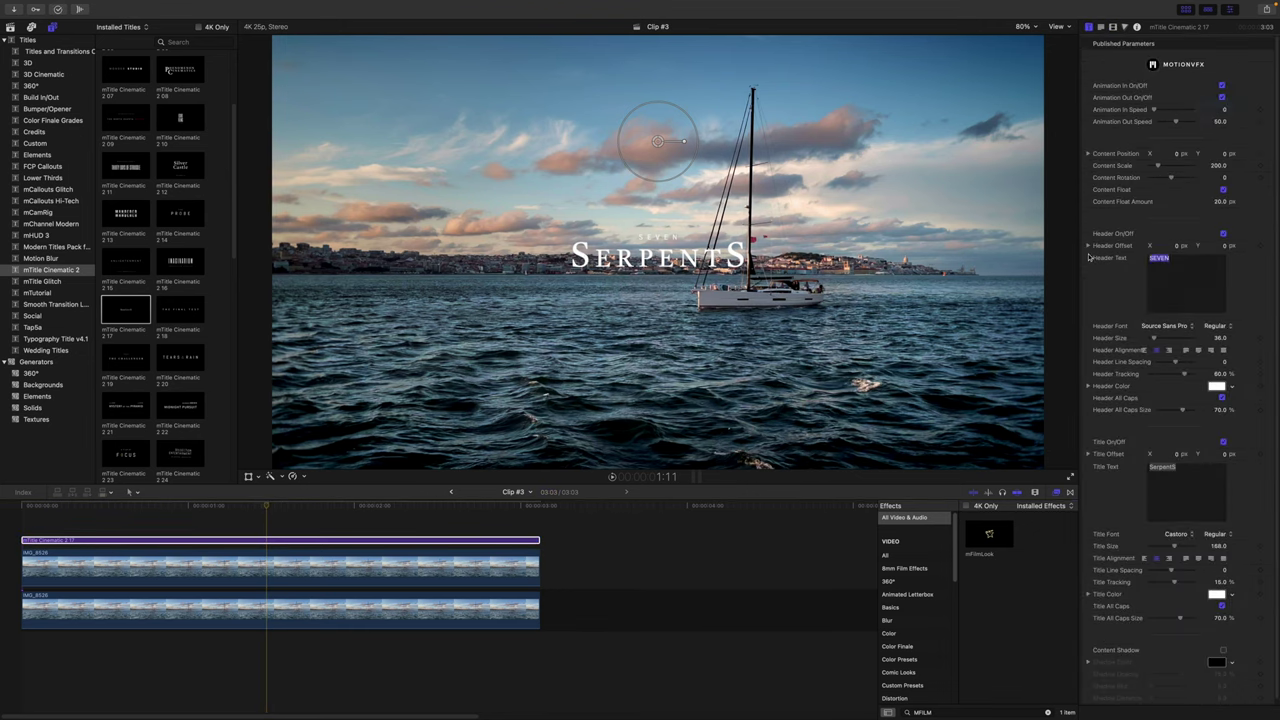
{"action": "type", "text": "THE"}
{"action": "double_click", "coordinate": [1185, 467]}
{"action": "type", "text": "SA"}
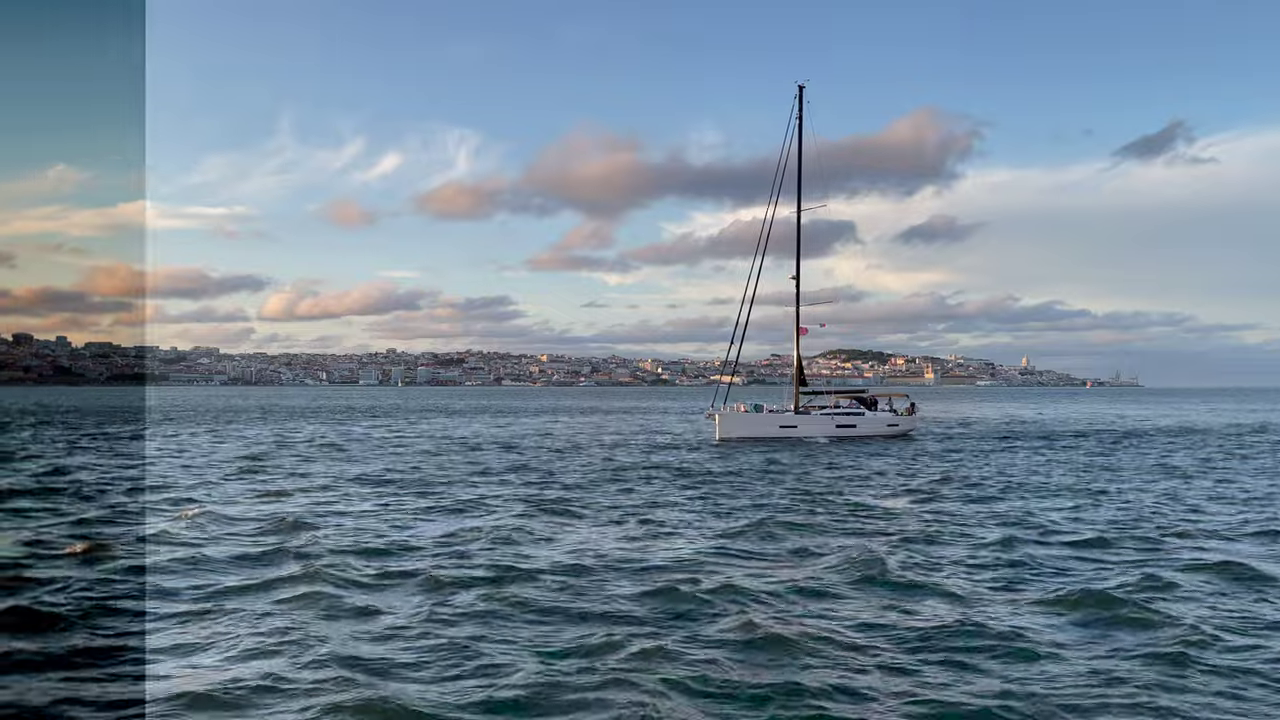